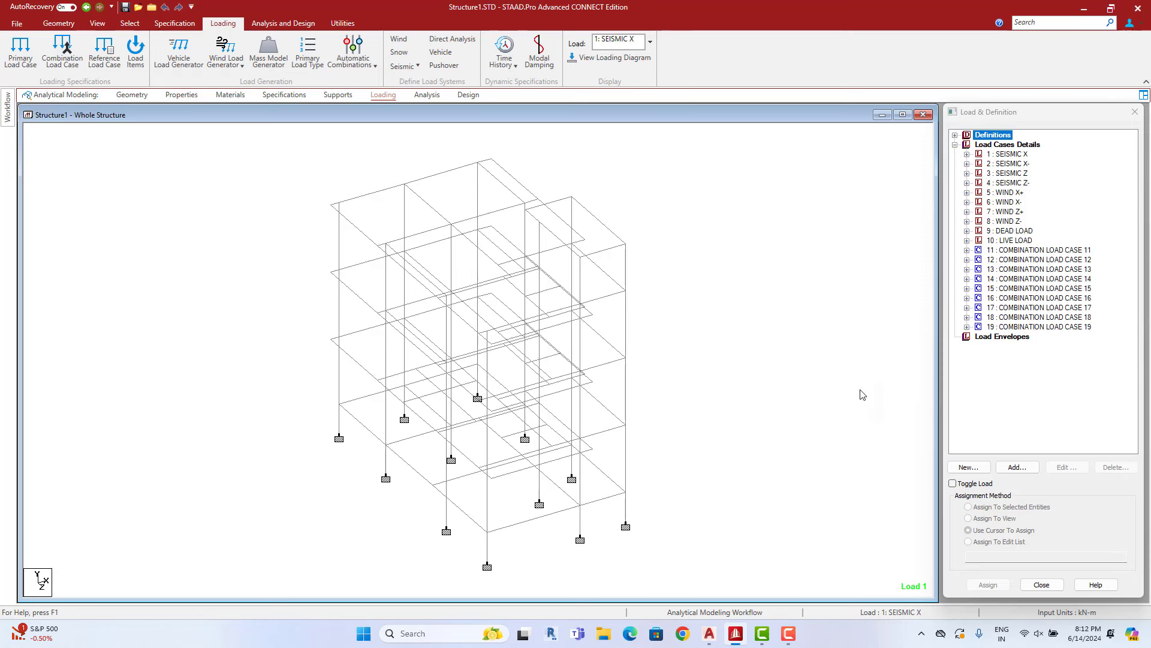
- Run the structural analysis and close the finished analysis report
left_click(283, 23)
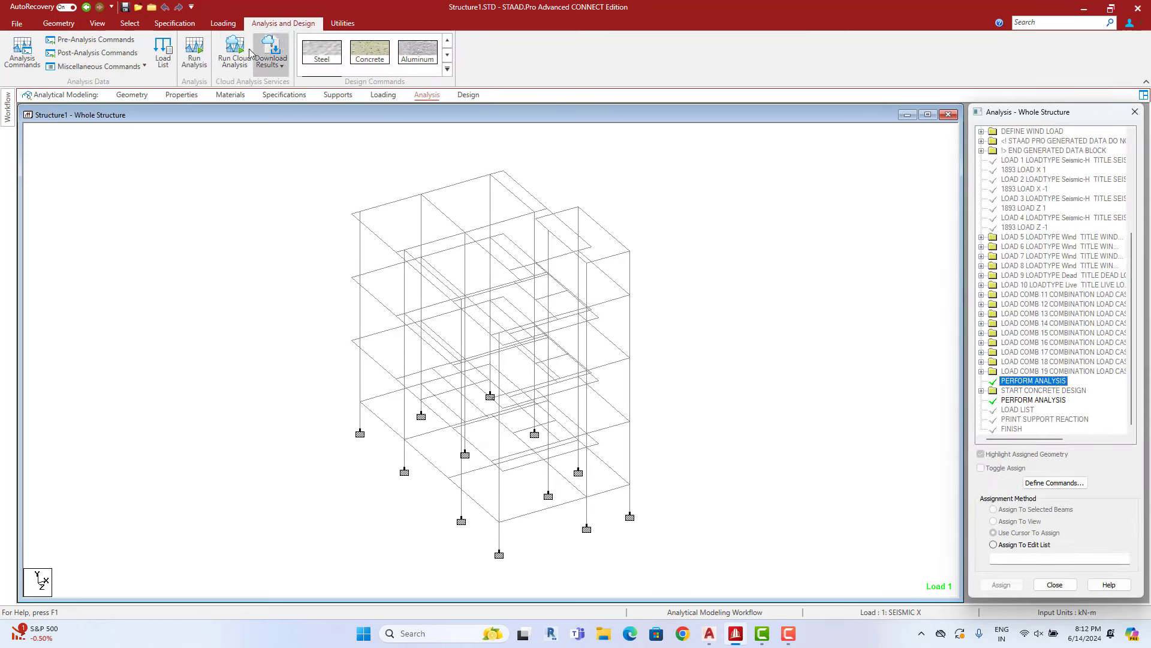
left_click(194, 48)
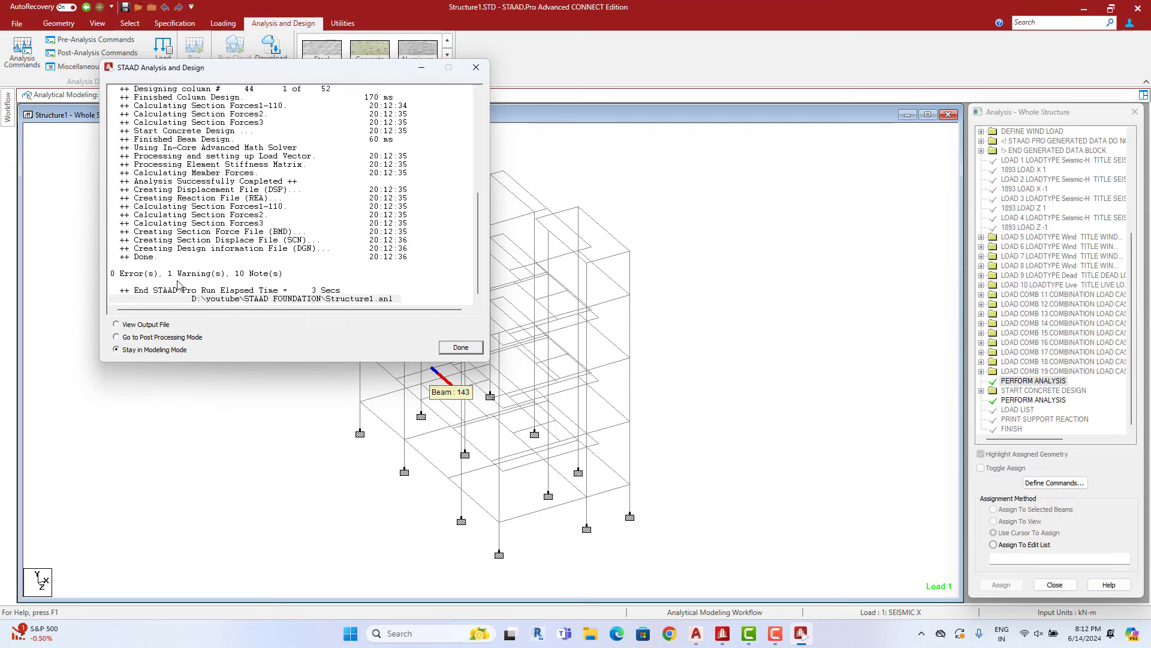
left_click(460, 348)
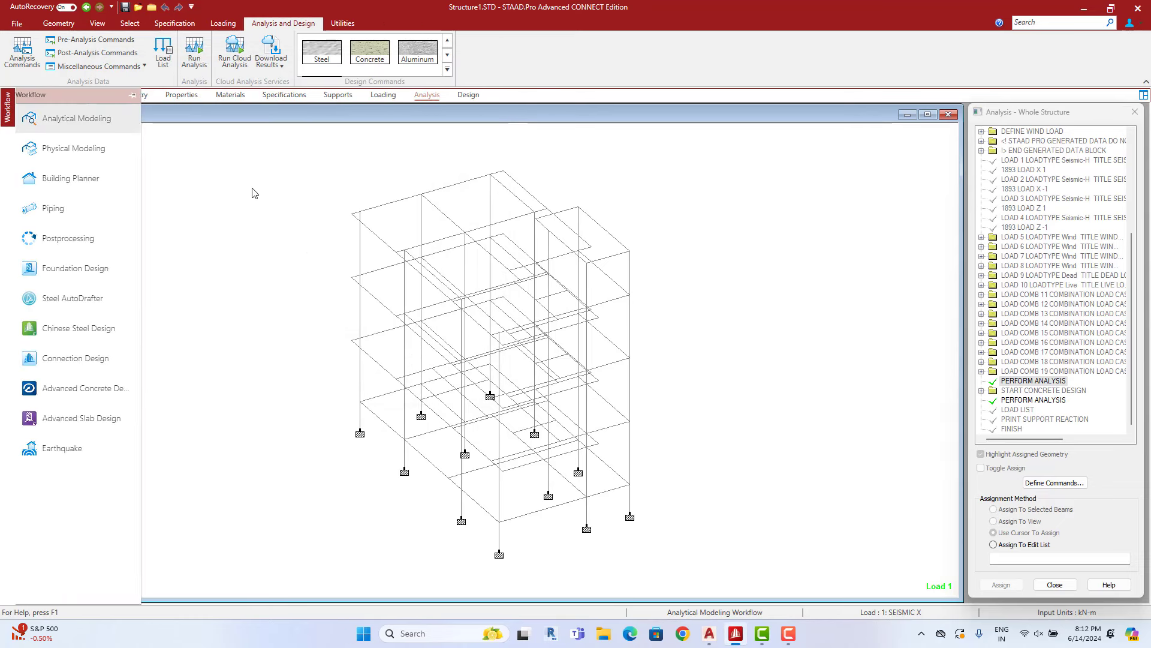
mouse_move(7, 107)
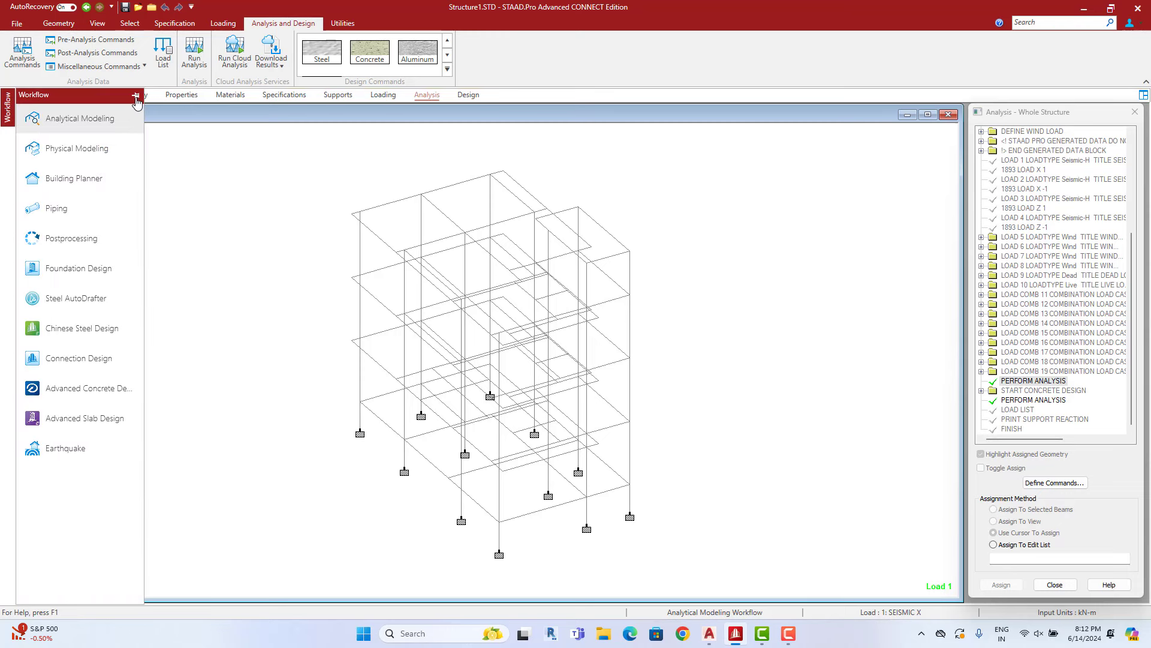
- Dock the Workflow panel open beside the frame model
left_click(124, 96)
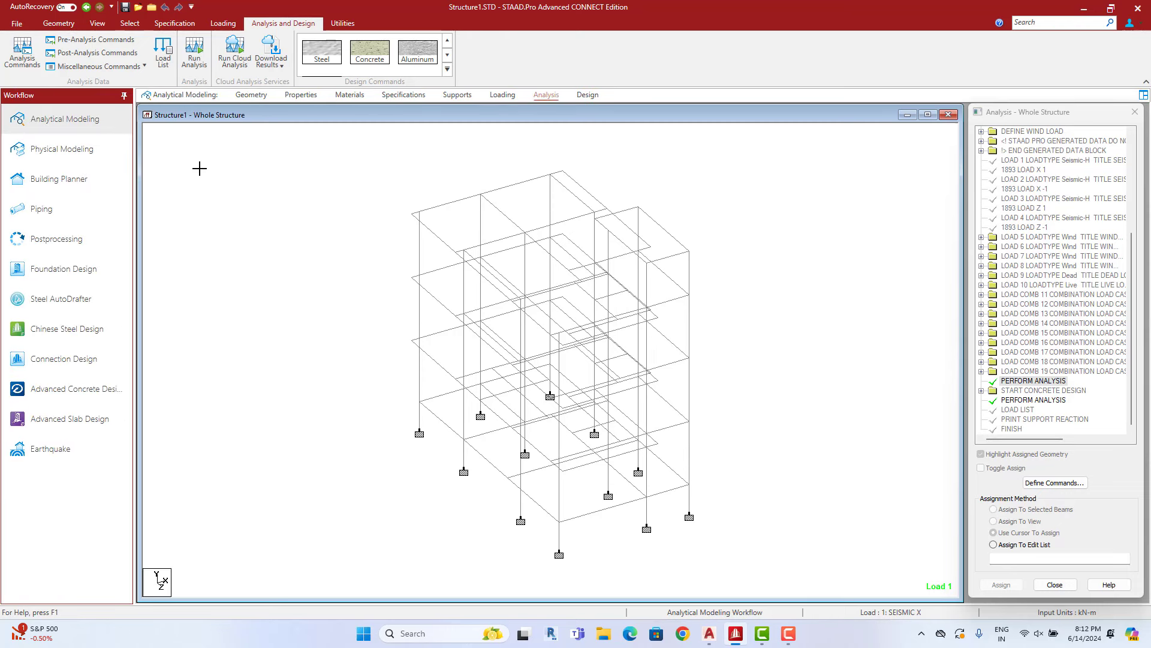
left_click(124, 96)
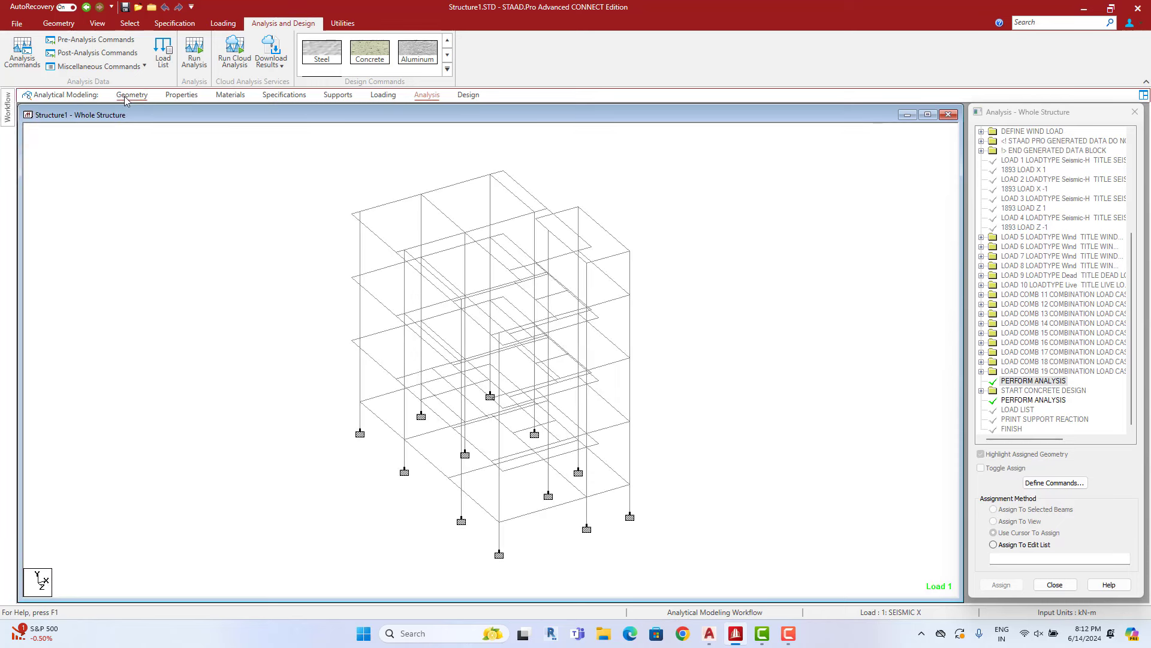
left_click(124, 96)
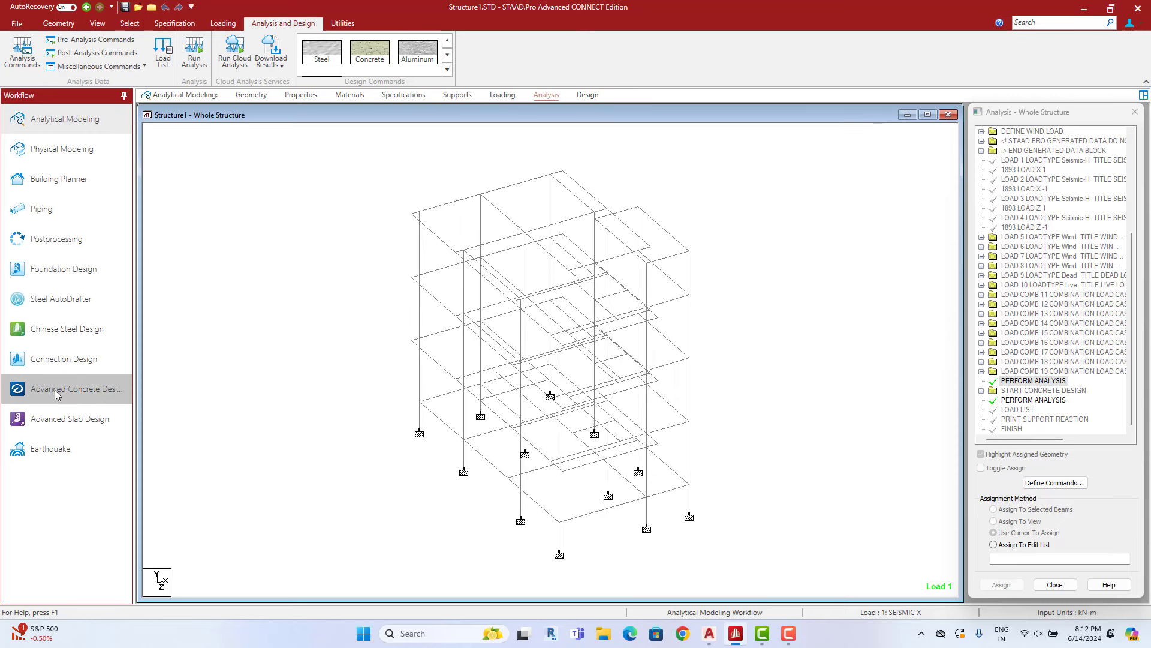
- Include load cases 1–10 in Foundation Design and launch STAAD Foundation Advanced
left_click(58, 277)
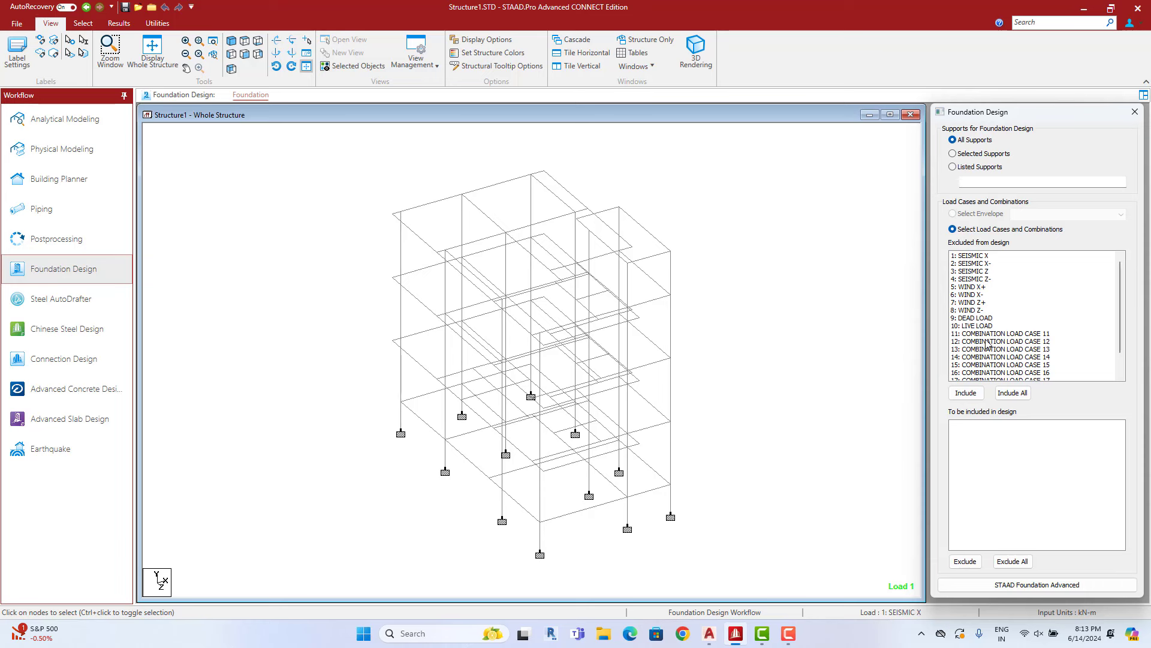
scroll(998, 336, "down", 2)
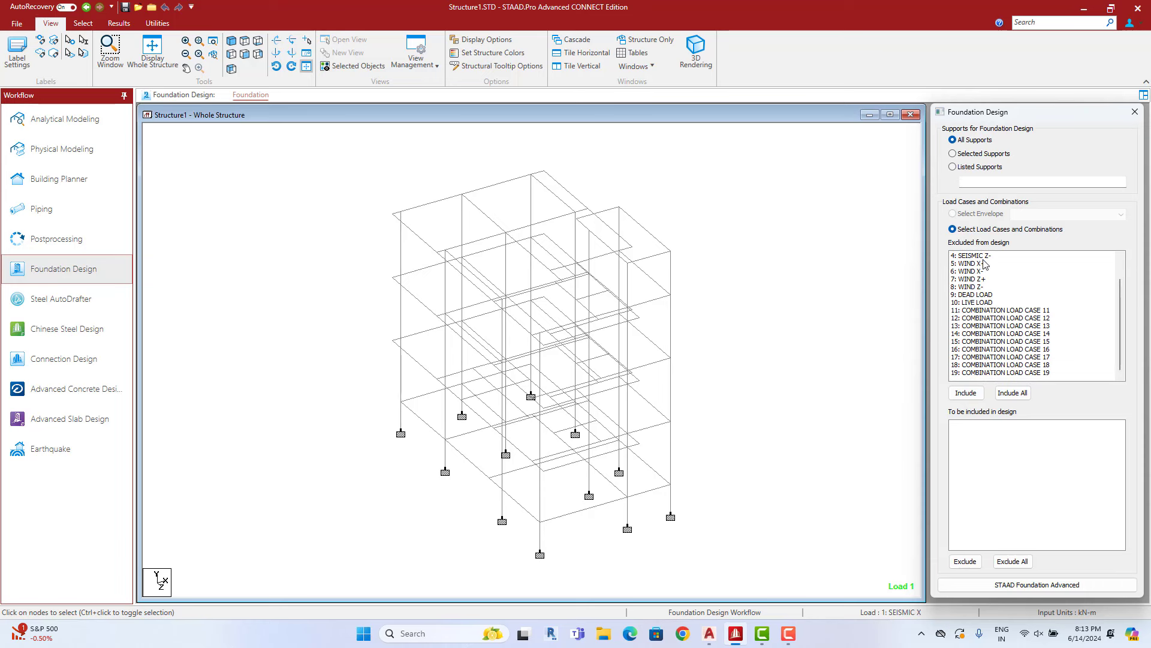
scroll(982, 266, "up", 1)
left_click_drag(979, 256, 981, 327)
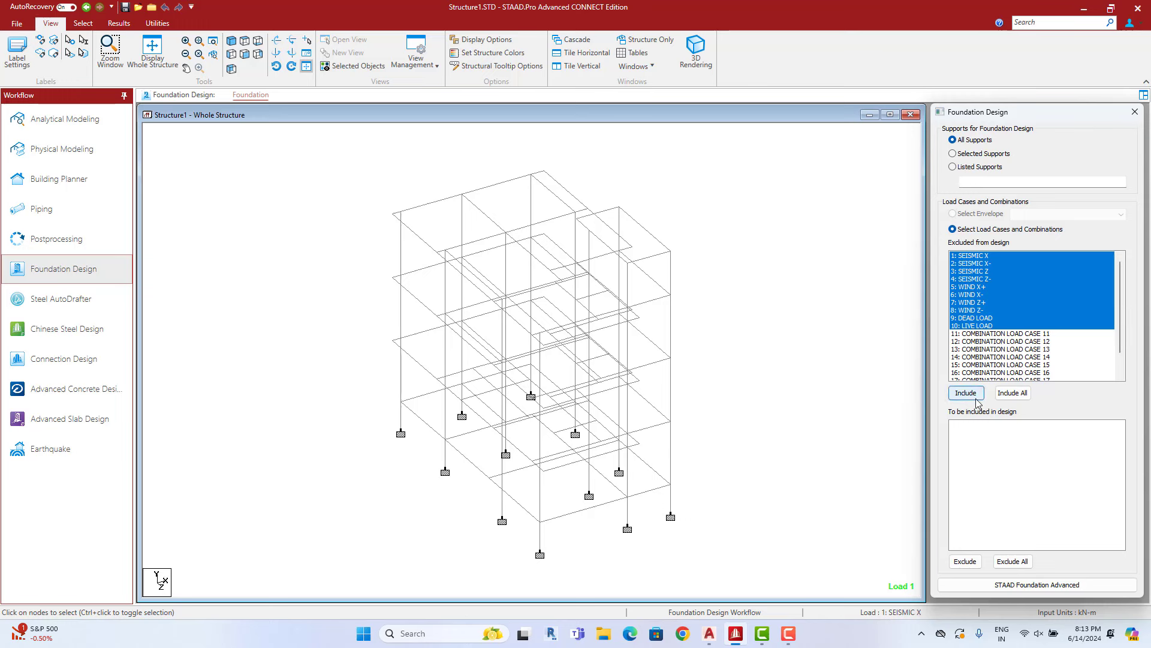
left_click(966, 393)
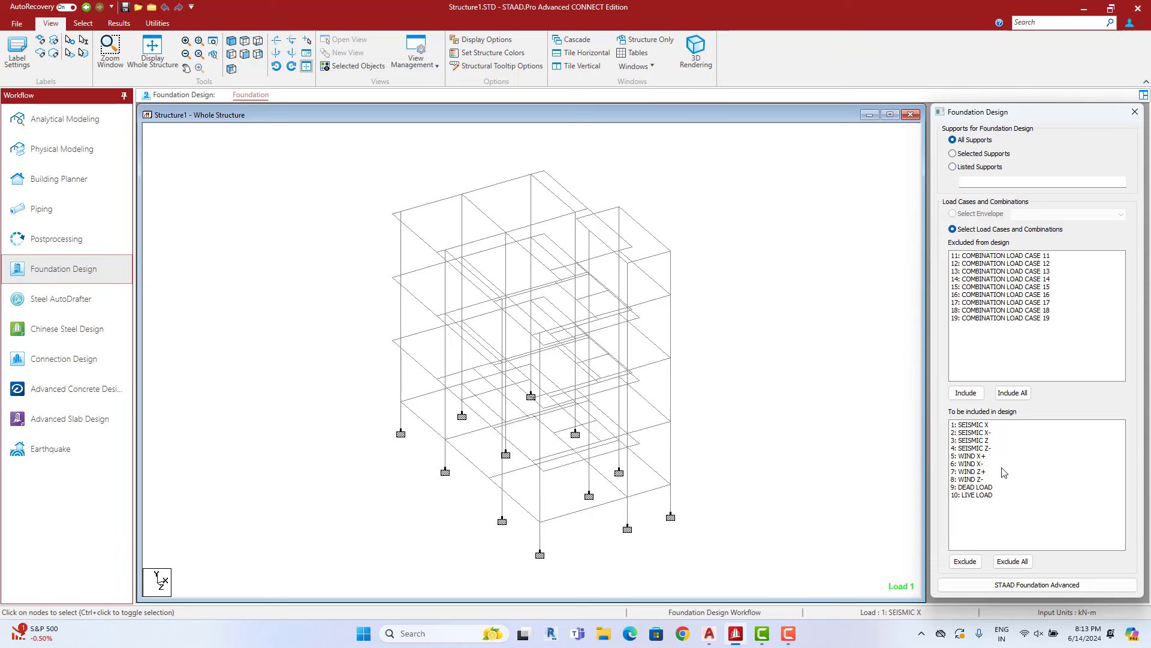
left_click(1035, 585)
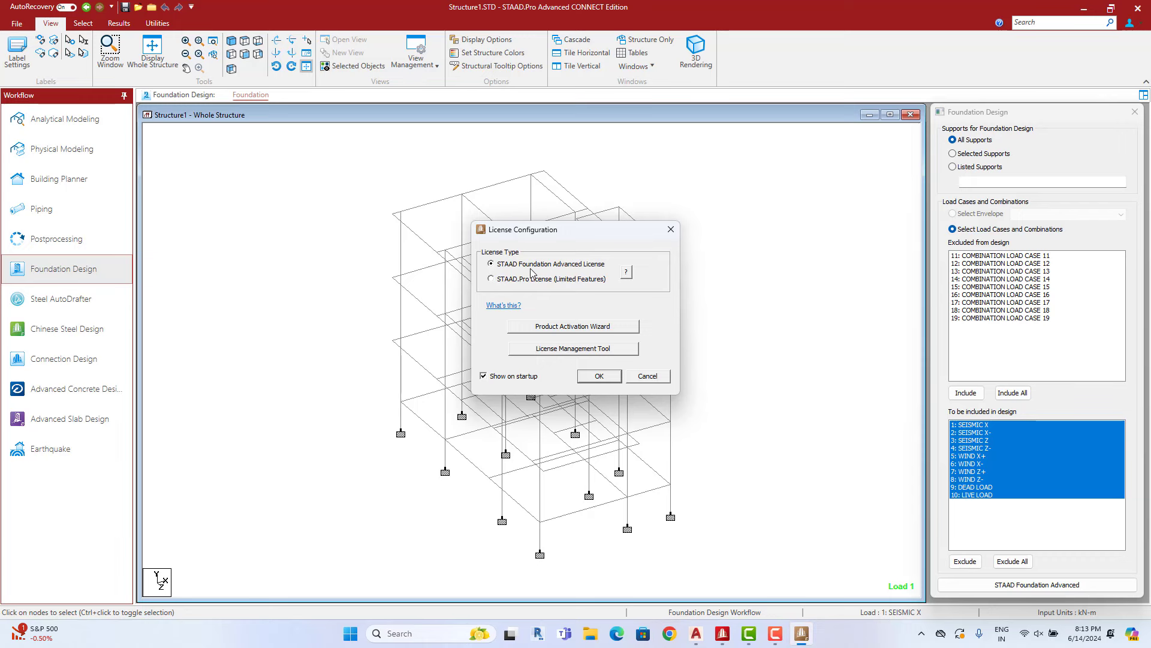
- Confirm the license, view the imported footings in top plan, and expand Foundation Plan's column positions
left_click(600, 376)
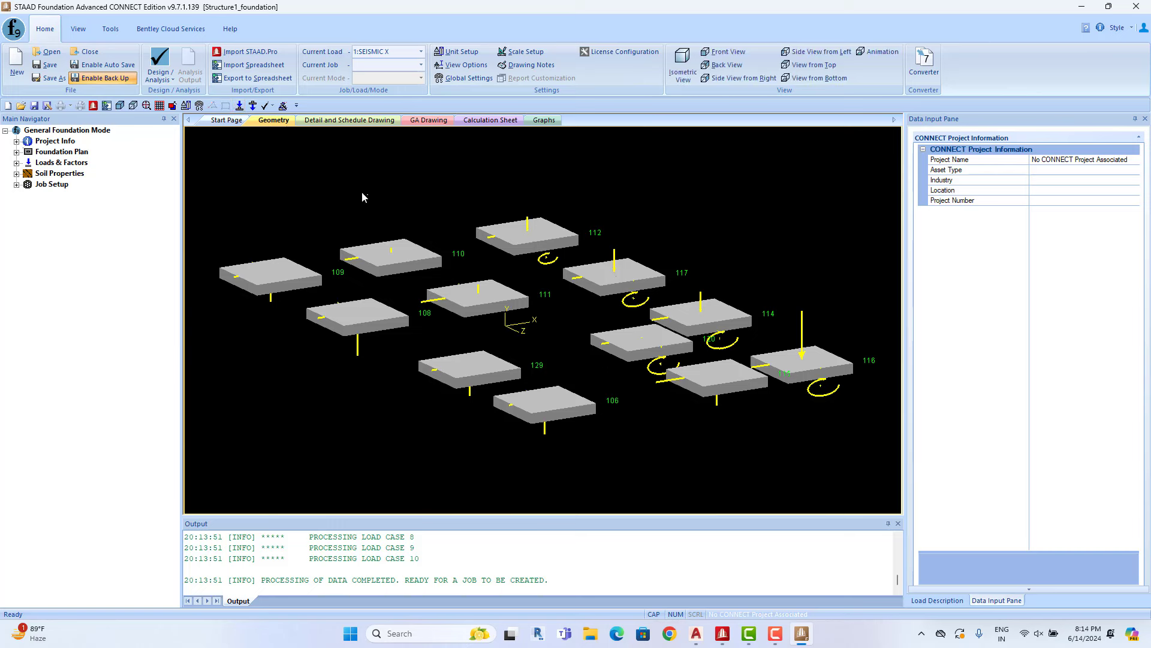
left_click(133, 105)
left_click(120, 105)
left_click(133, 106)
scroll(311, 286, "down", 1)
scroll(311, 286, "down", 1)
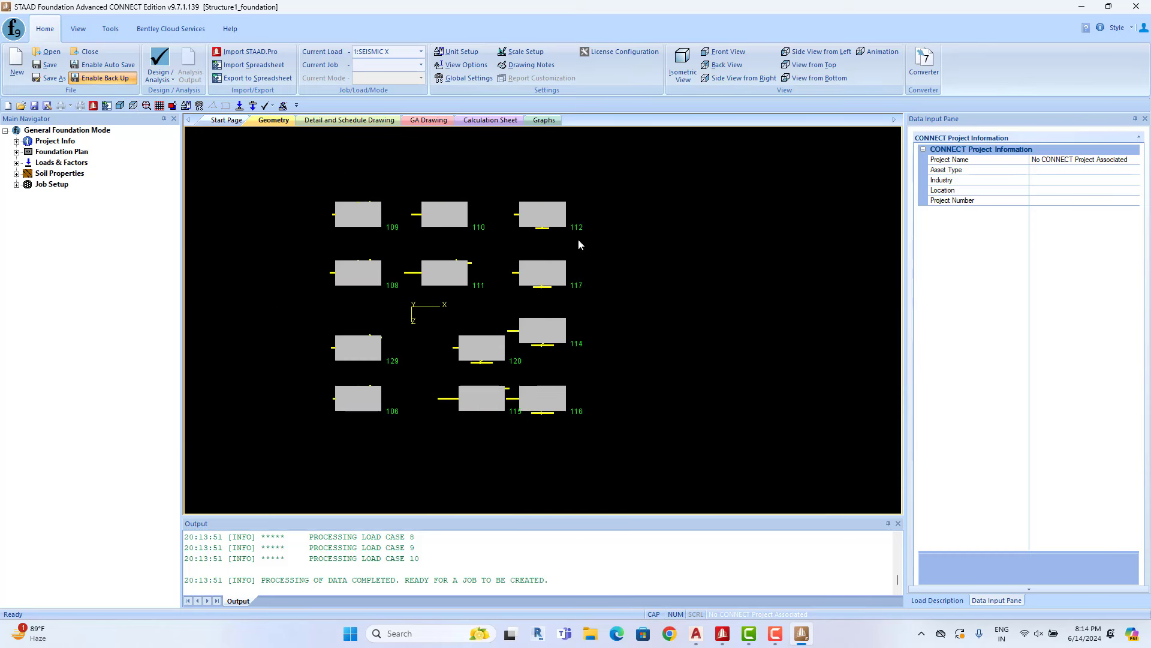
scroll(582, 358, "up", 1)
scroll(547, 309, "up", 1)
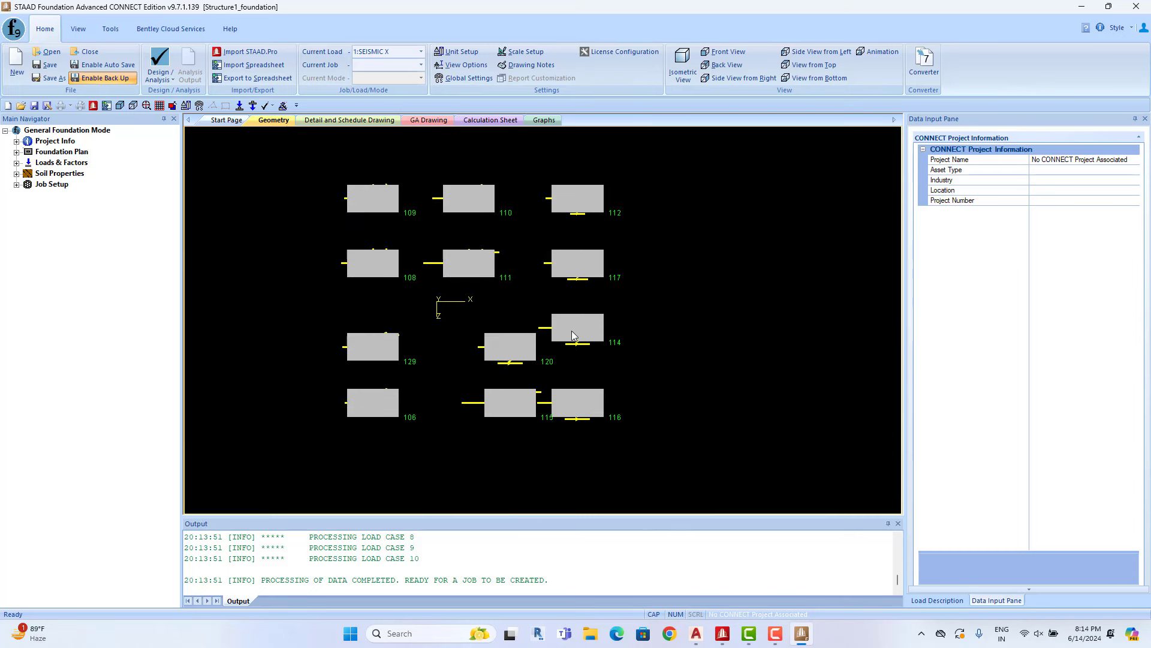
scroll(468, 330, "up", 1)
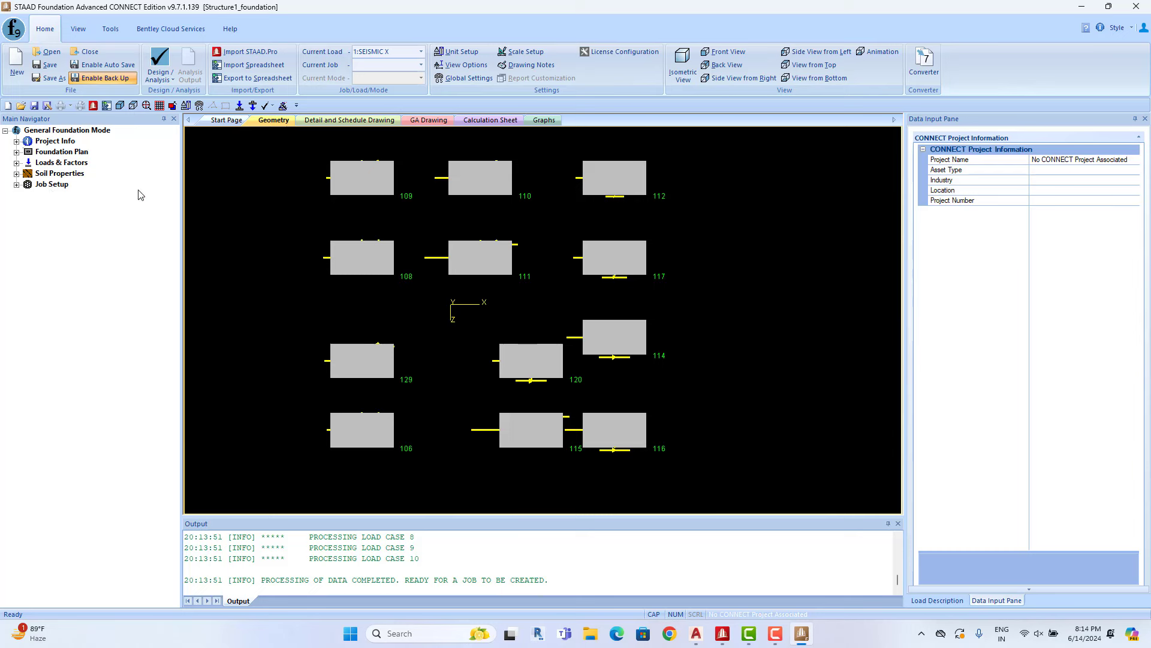
left_click(17, 153)
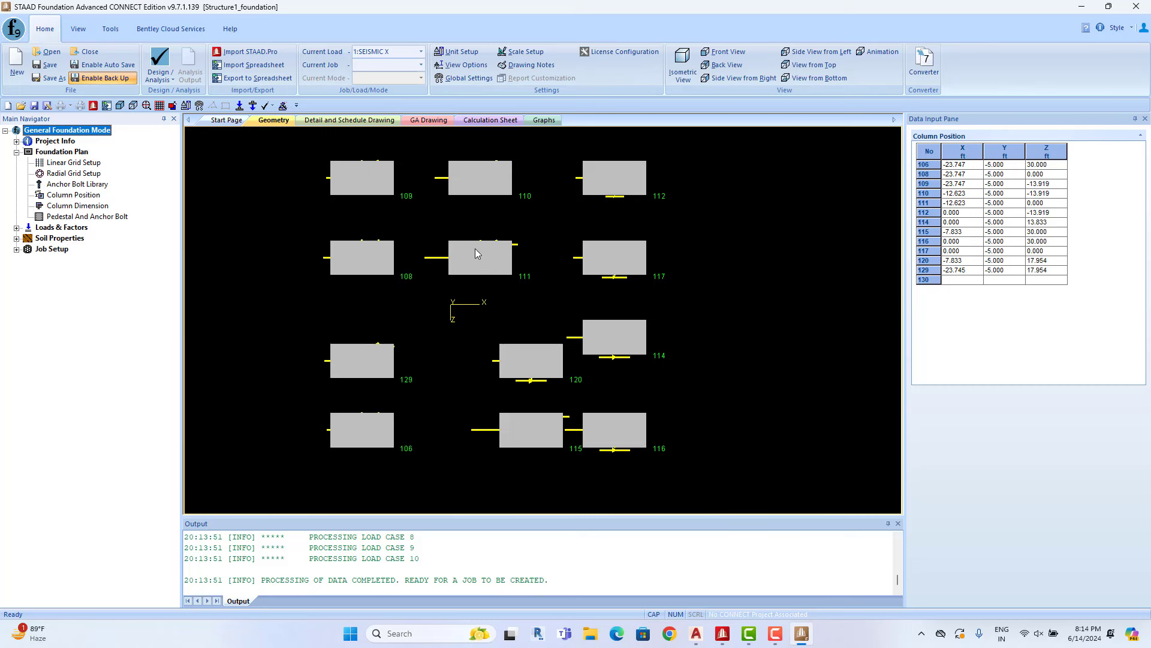
- Lower the Scale setup Footing Width to 35 and show the Pedestal And Anchor Bolt table
left_click(17, 142)
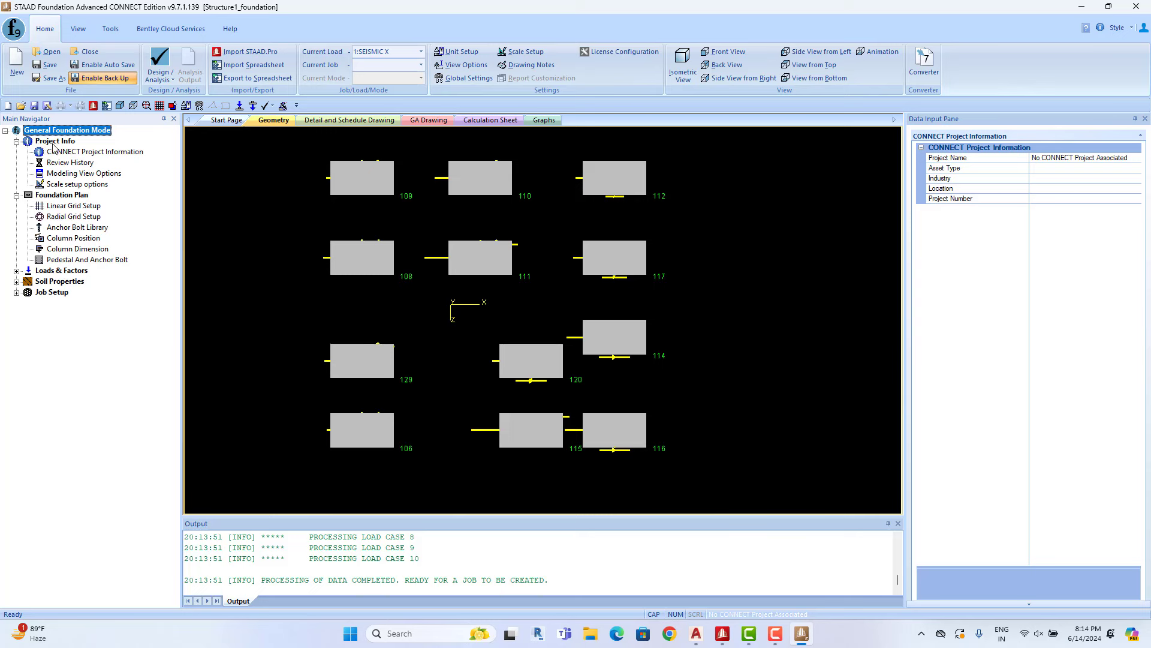
left_click(75, 185)
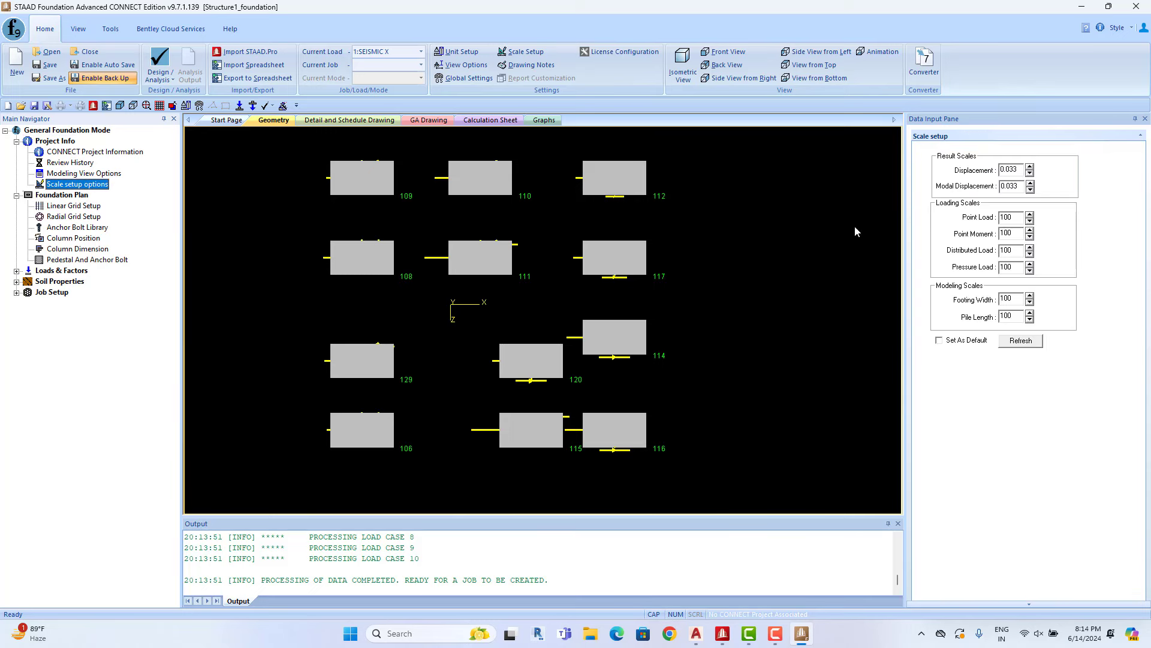
left_click(1029, 303)
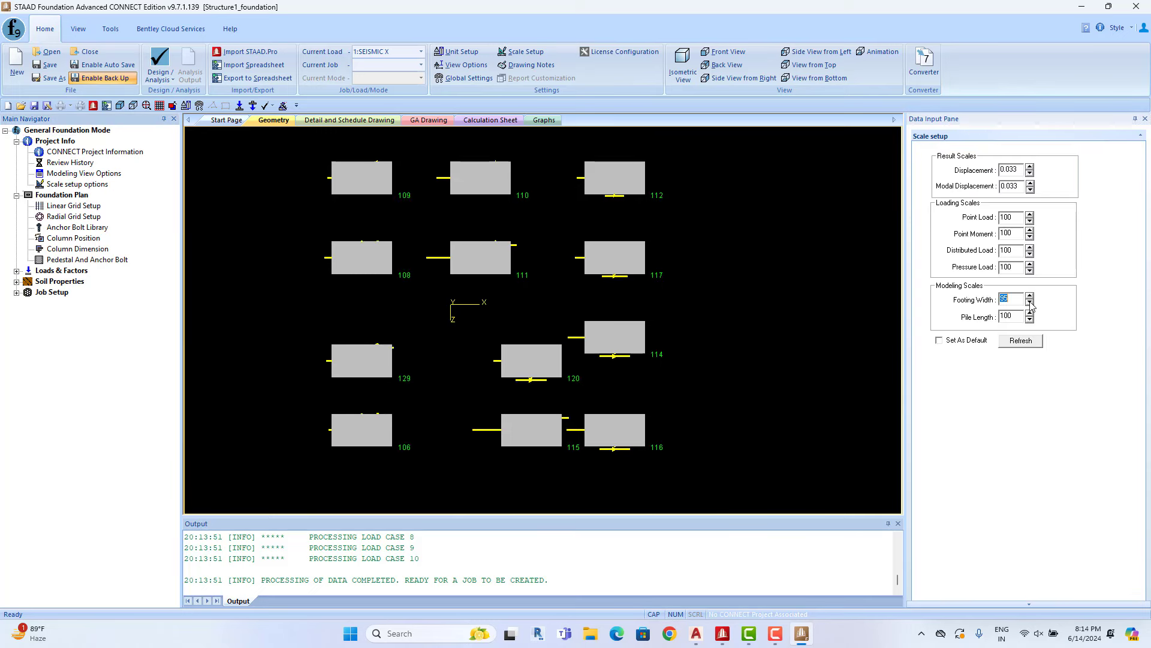
left_click(1029, 303)
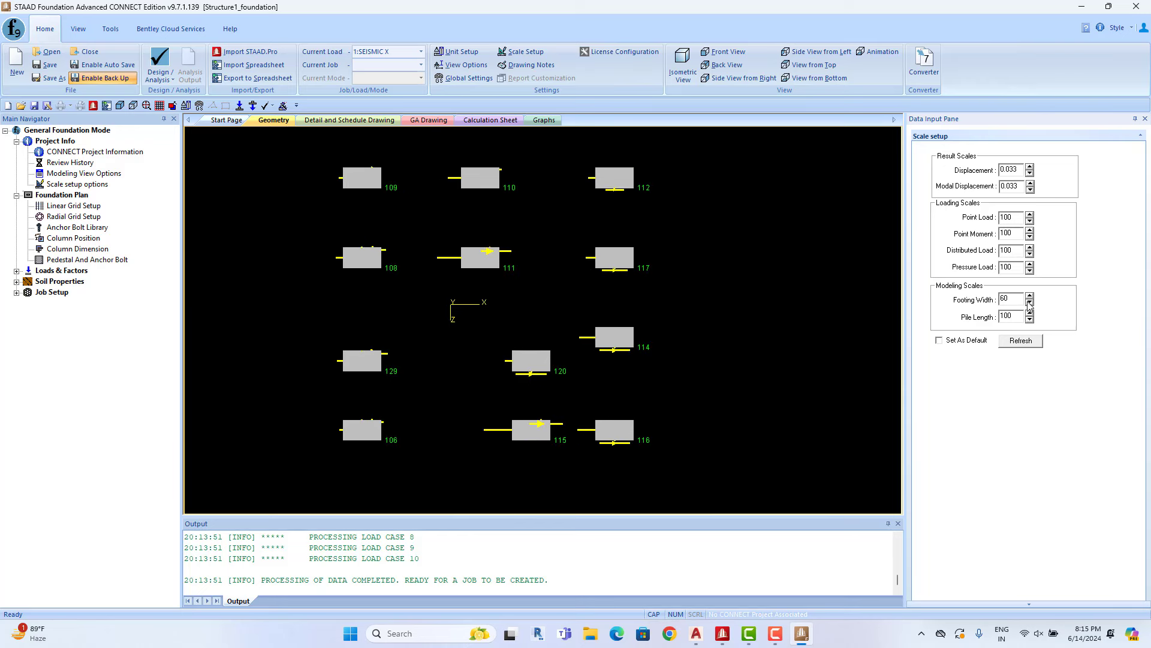
left_click(1029, 303)
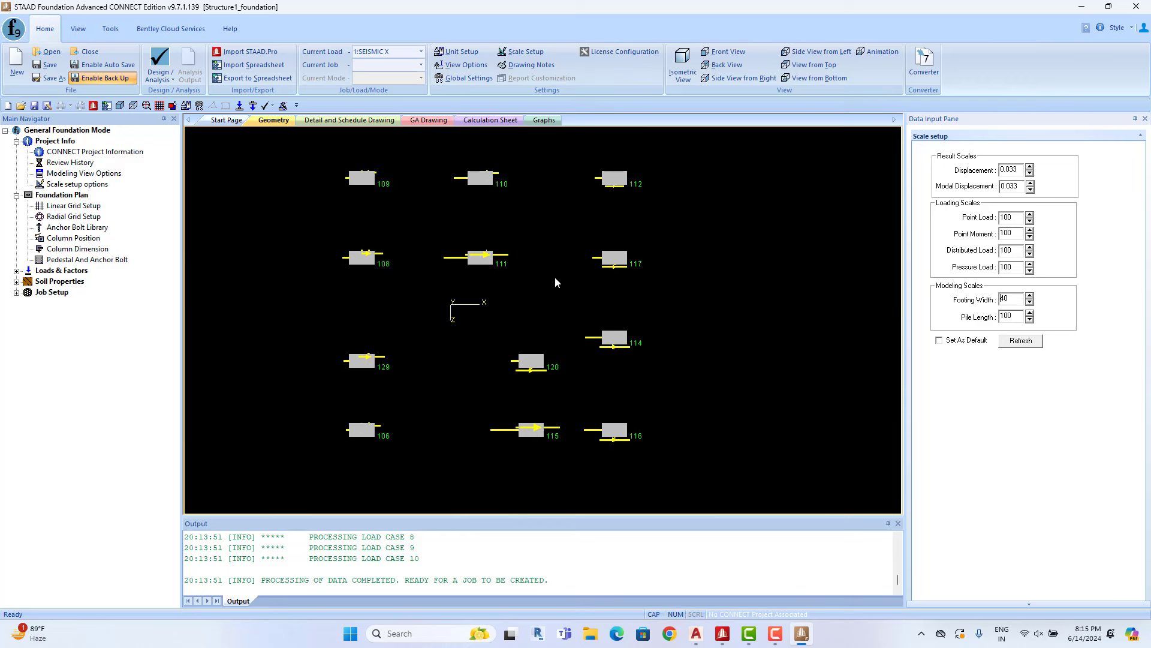
left_click(1030, 303)
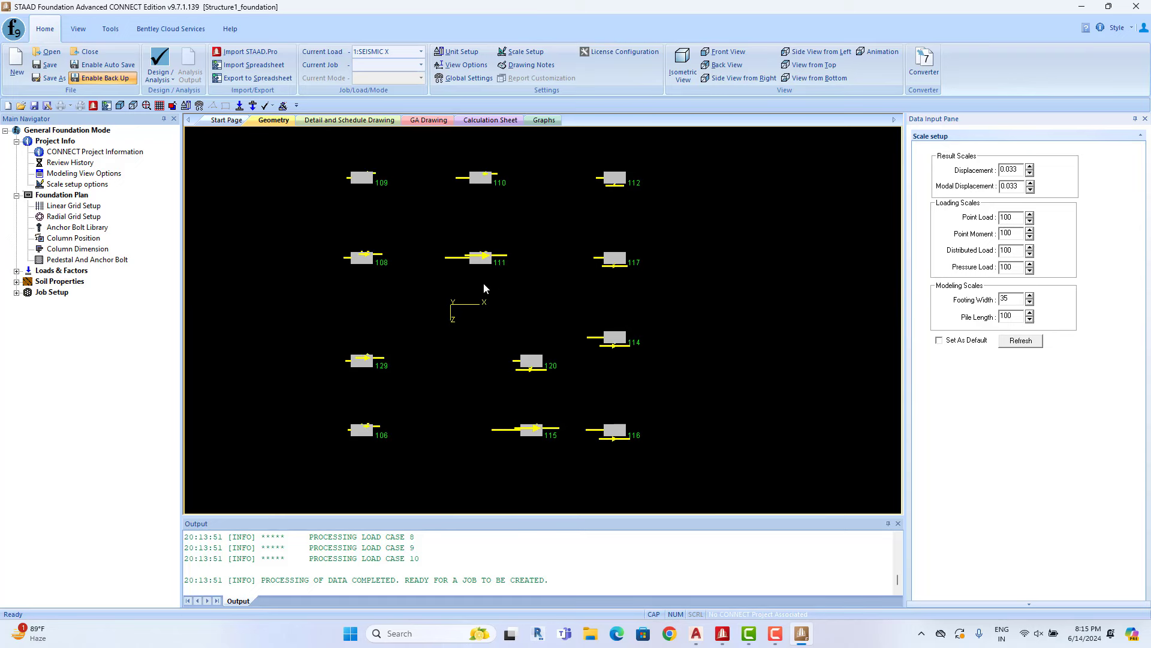
left_click(61, 261)
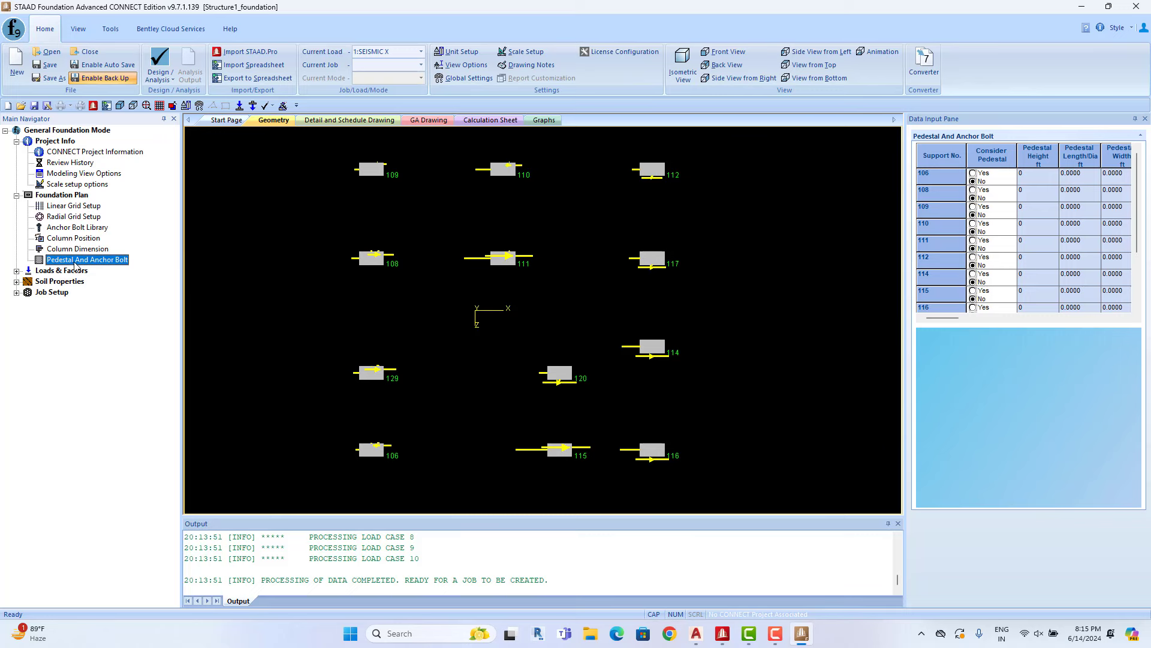
- Give pedestals to supports 106, 108, 109, 111, 112, 114, 115 and 116
left_click(973, 173)
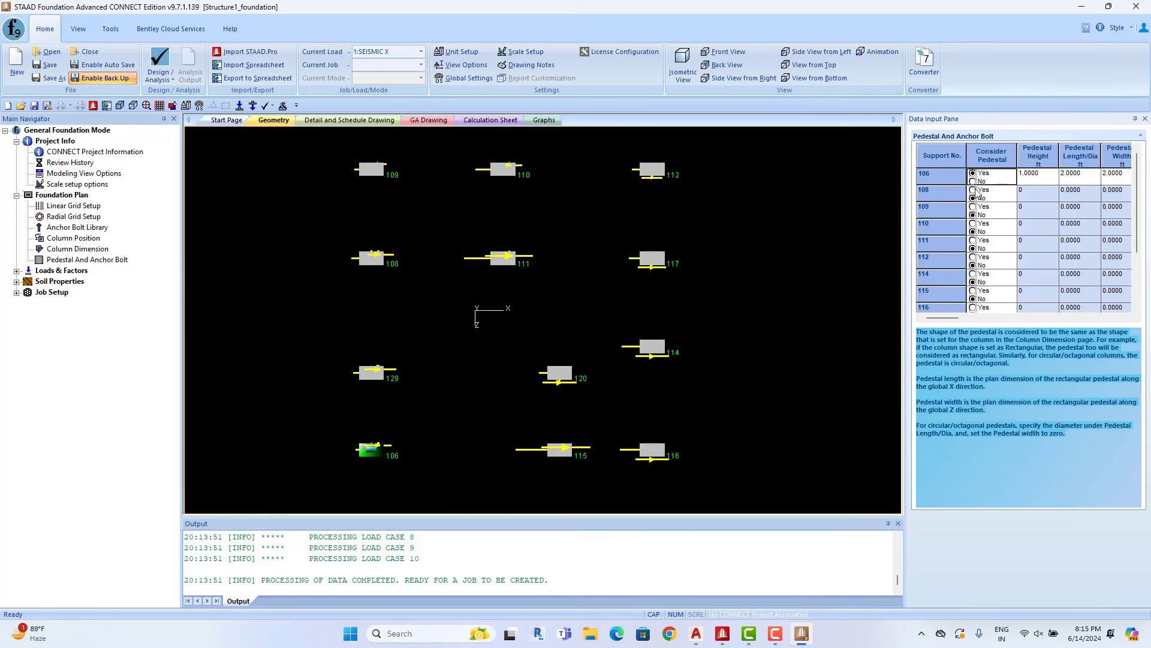
left_click(973, 207)
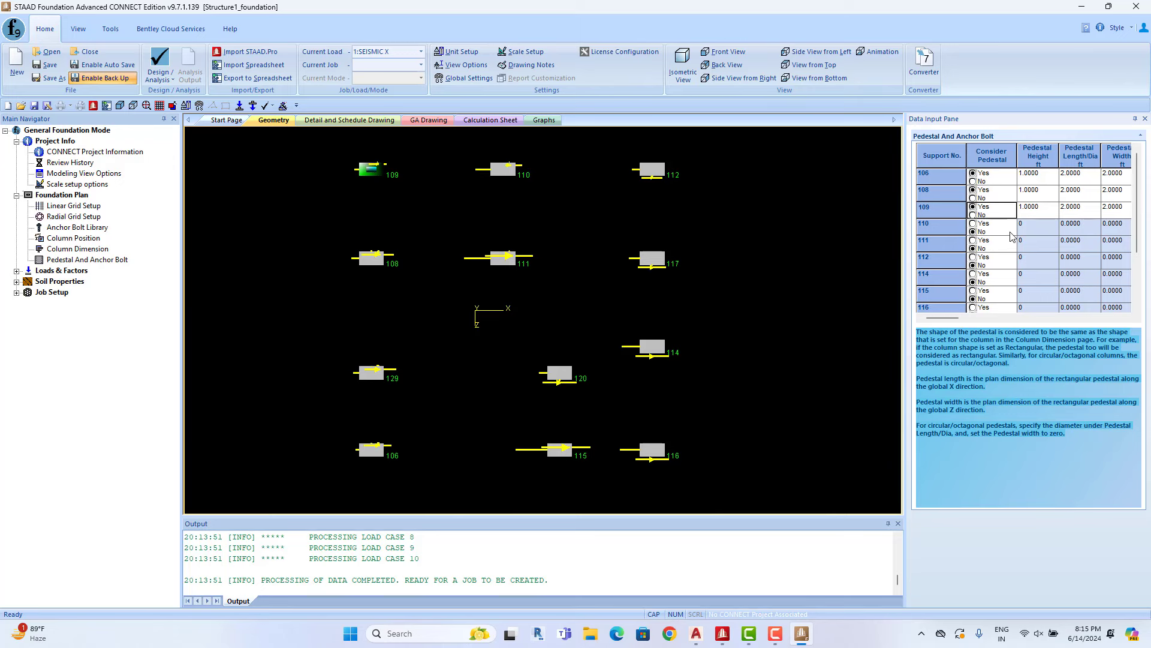
left_click(973, 240)
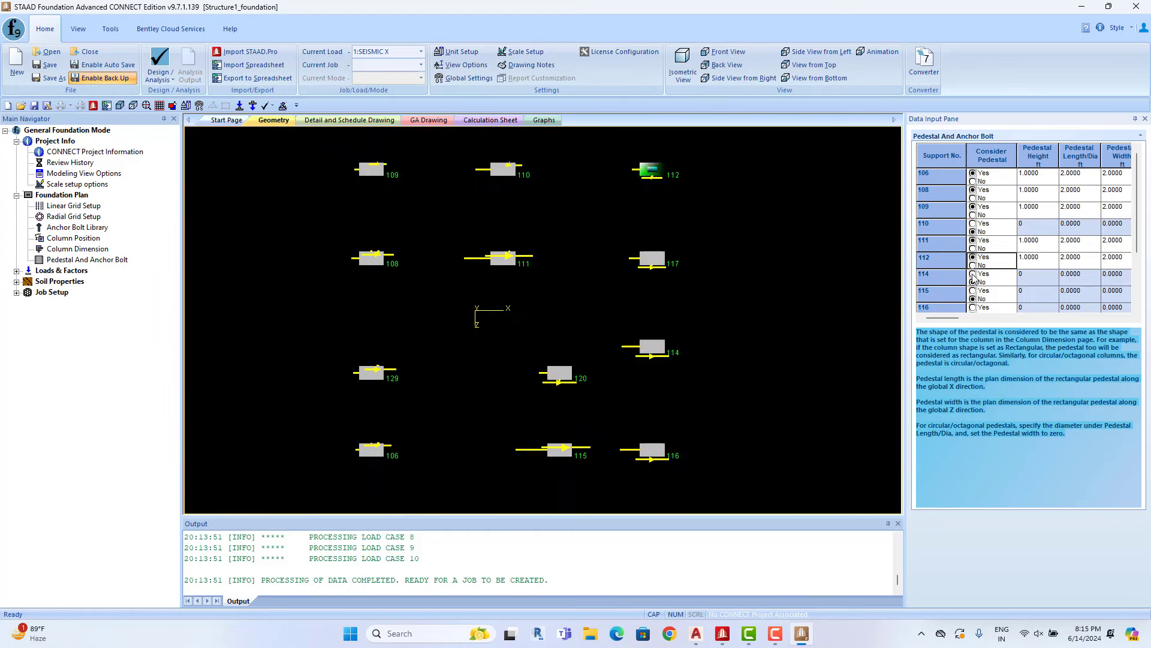
left_click(973, 274)
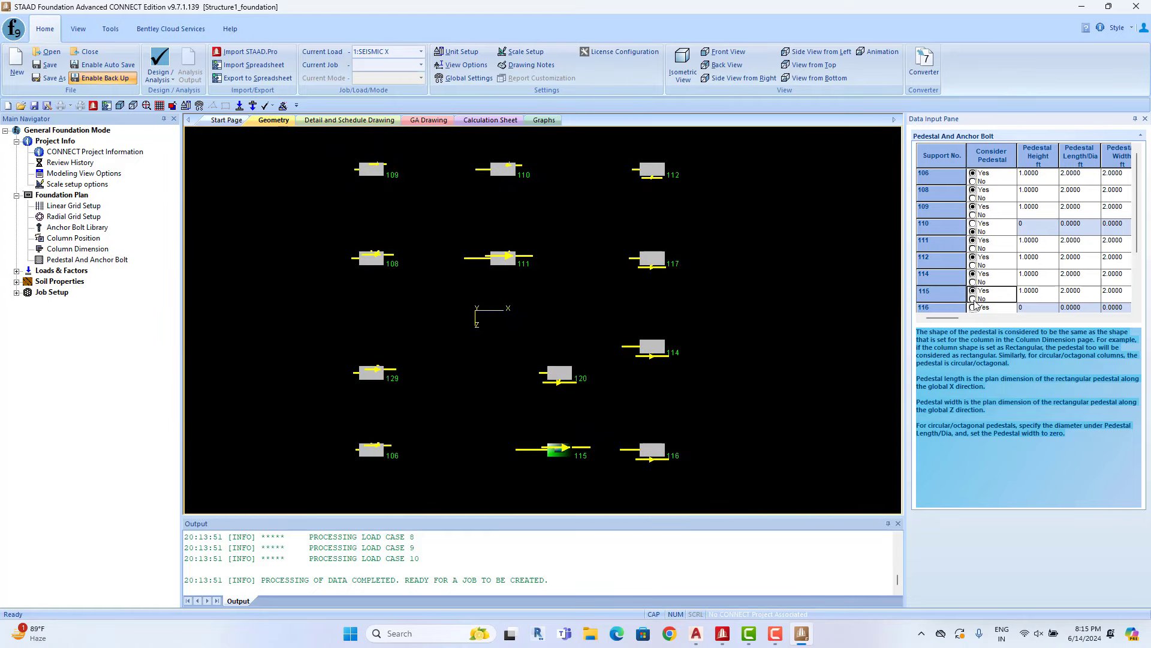
left_click(973, 307)
left_click_drag(1138, 218, 1138, 257)
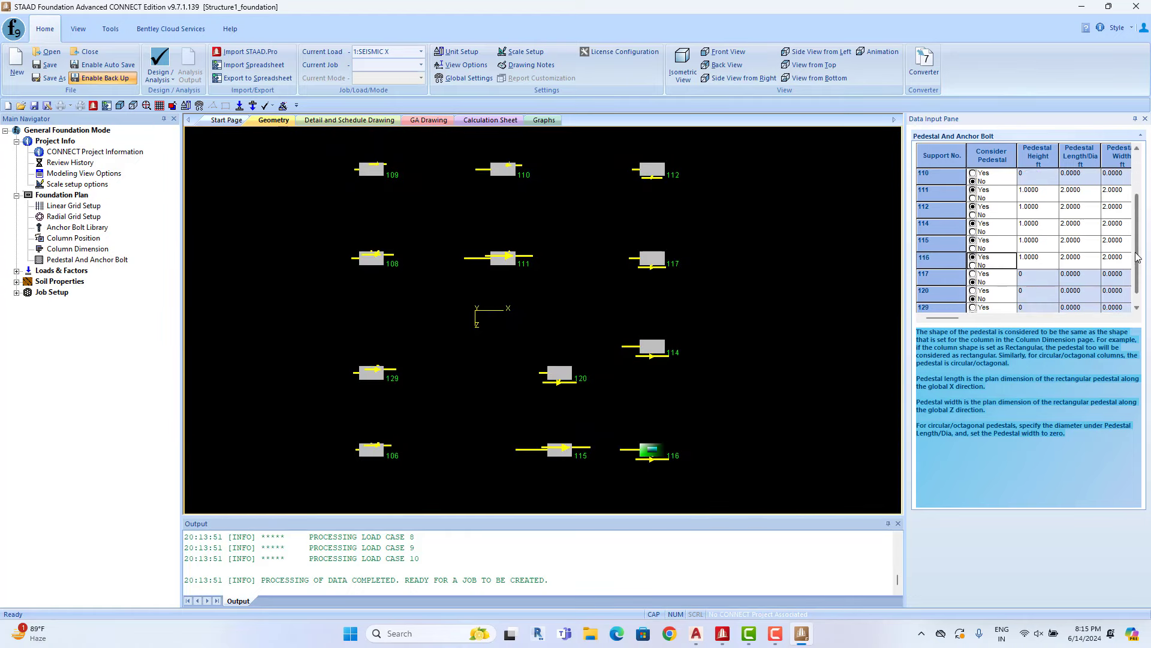
- Give pedestals to supports 117, 120, 129 and 110, then finish editing the table
left_click(973, 274)
left_click(973, 290)
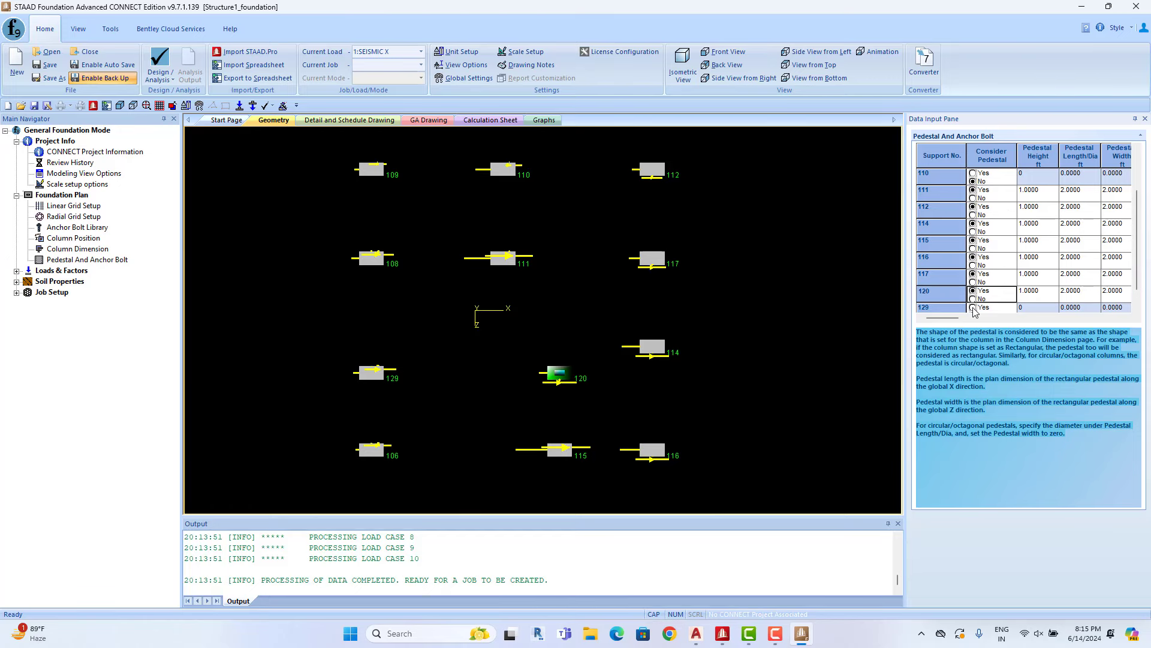
left_click(973, 308)
scroll(1137, 252, "down", 1)
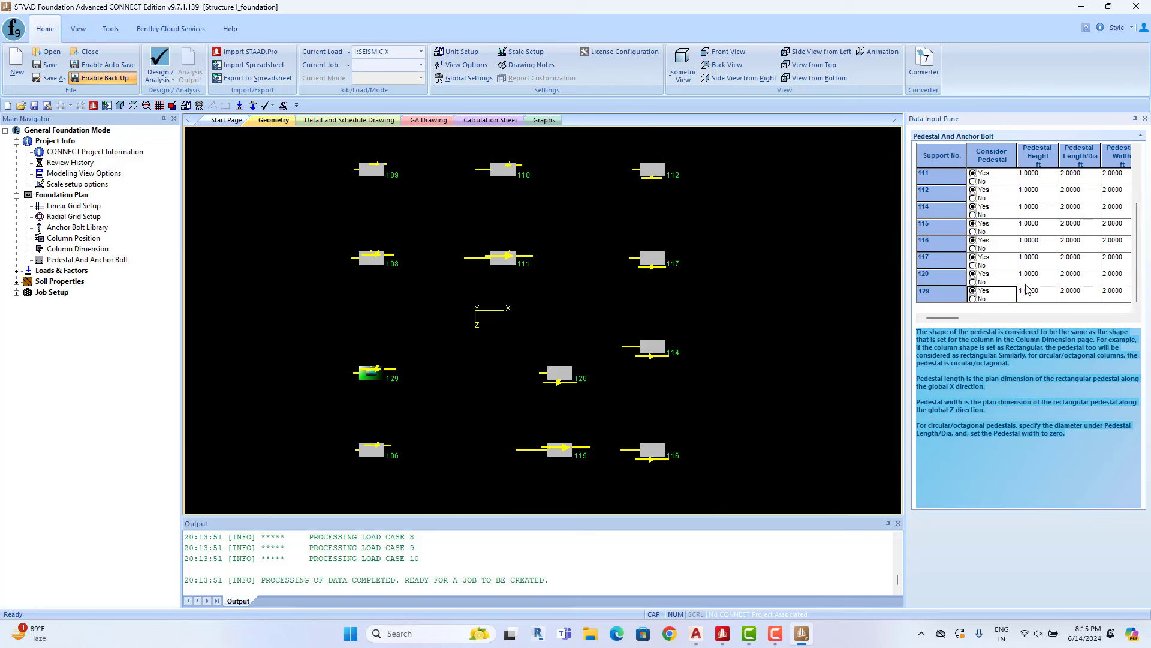
scroll(1138, 239, "up", 3)
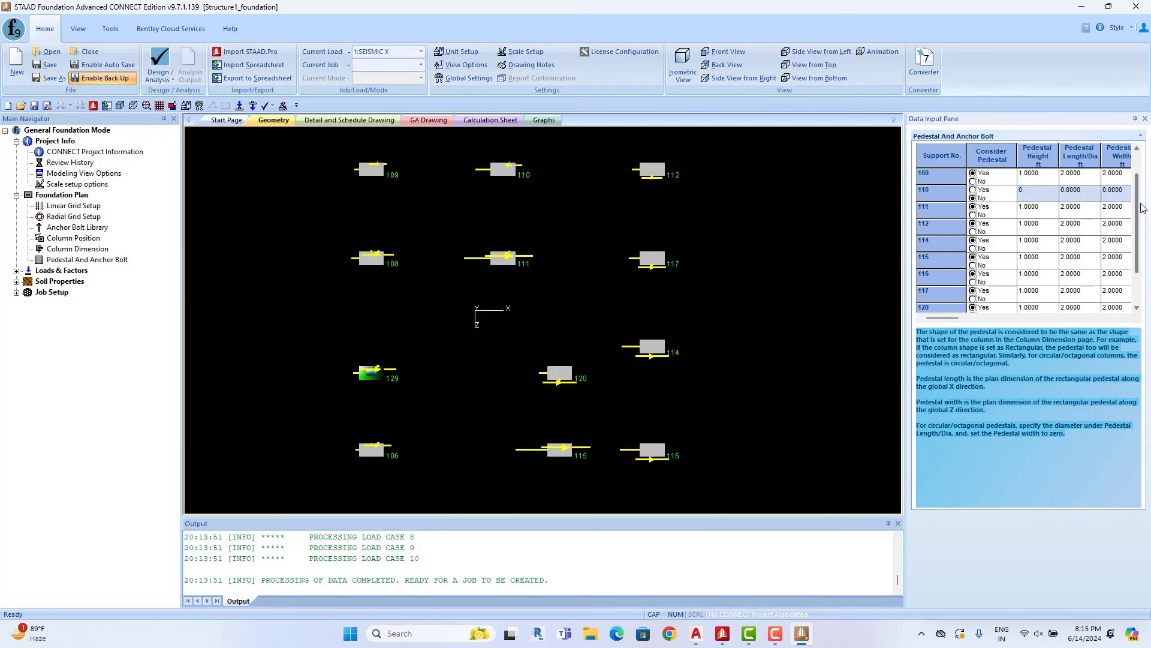
left_click(974, 207)
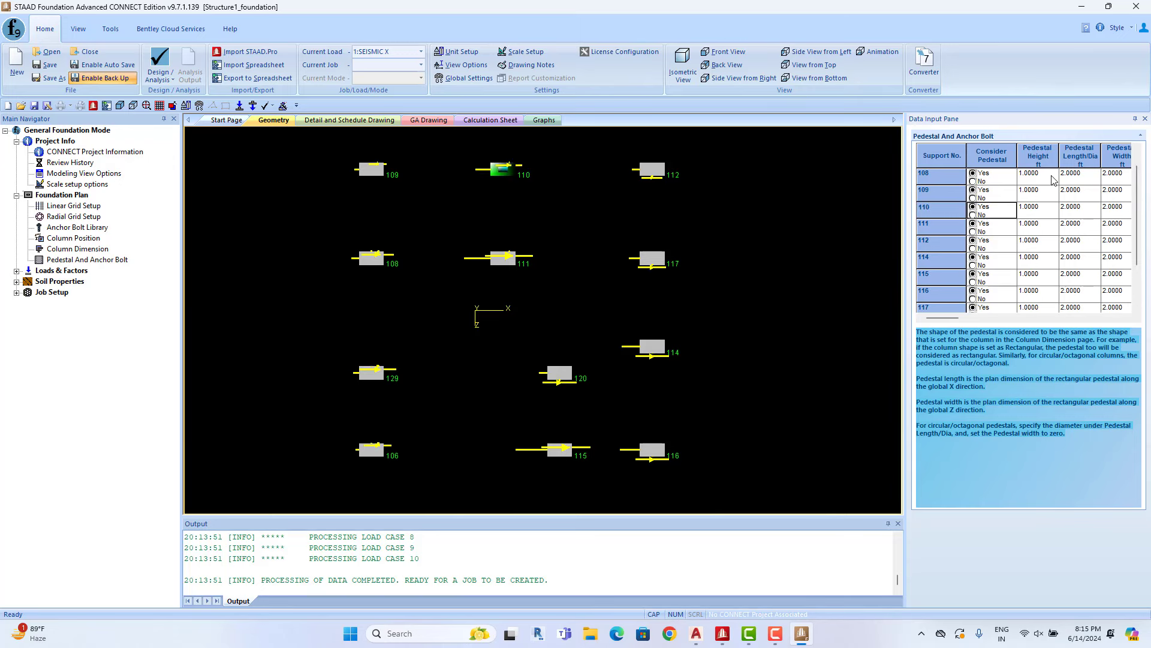
scroll(1142, 198, "up", 1)
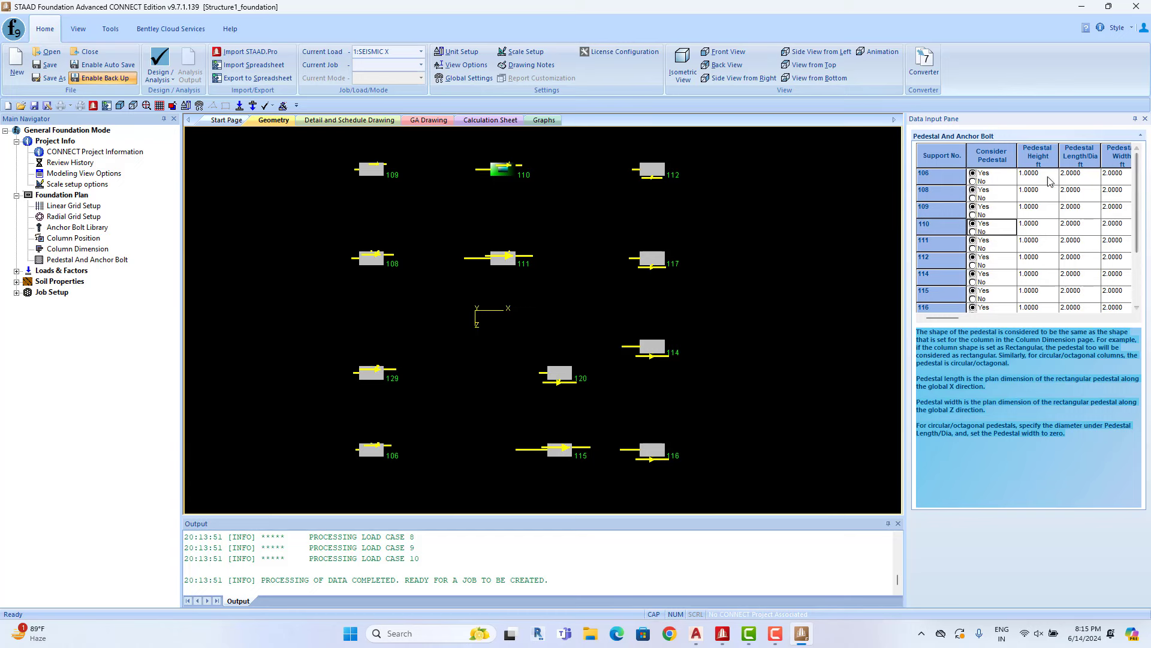
left_click(782, 215)
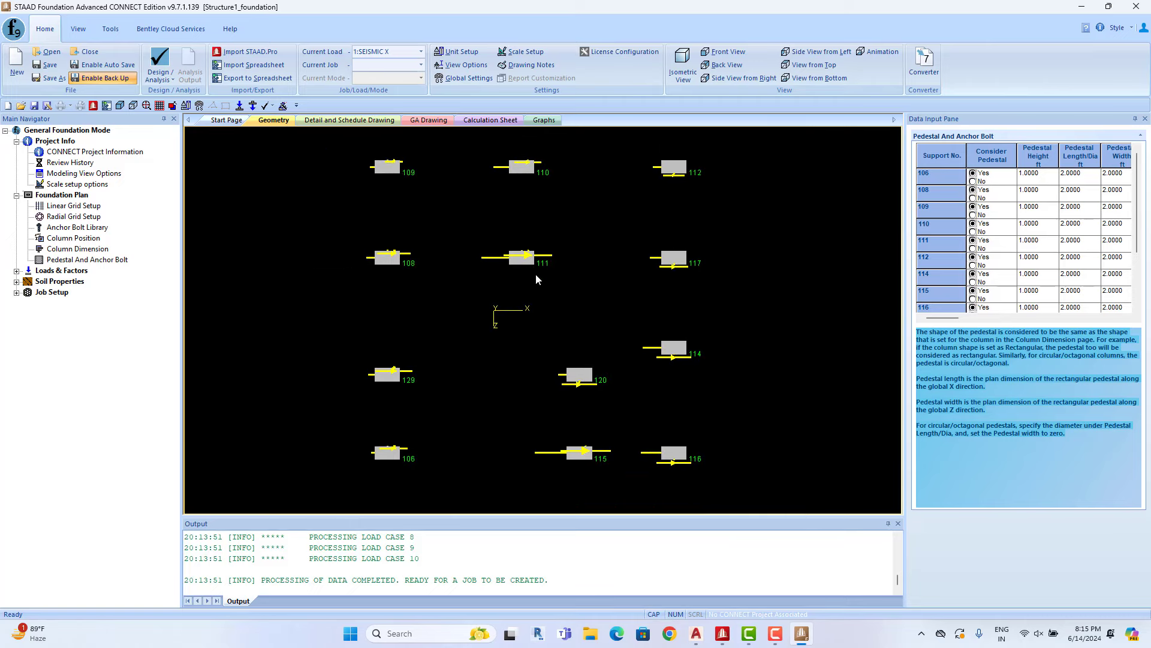
- Tilt the footing plan into 3D and collapse the Project Info and Foundation Plan sections
middle_click_drag(360, 228, 670, 297)
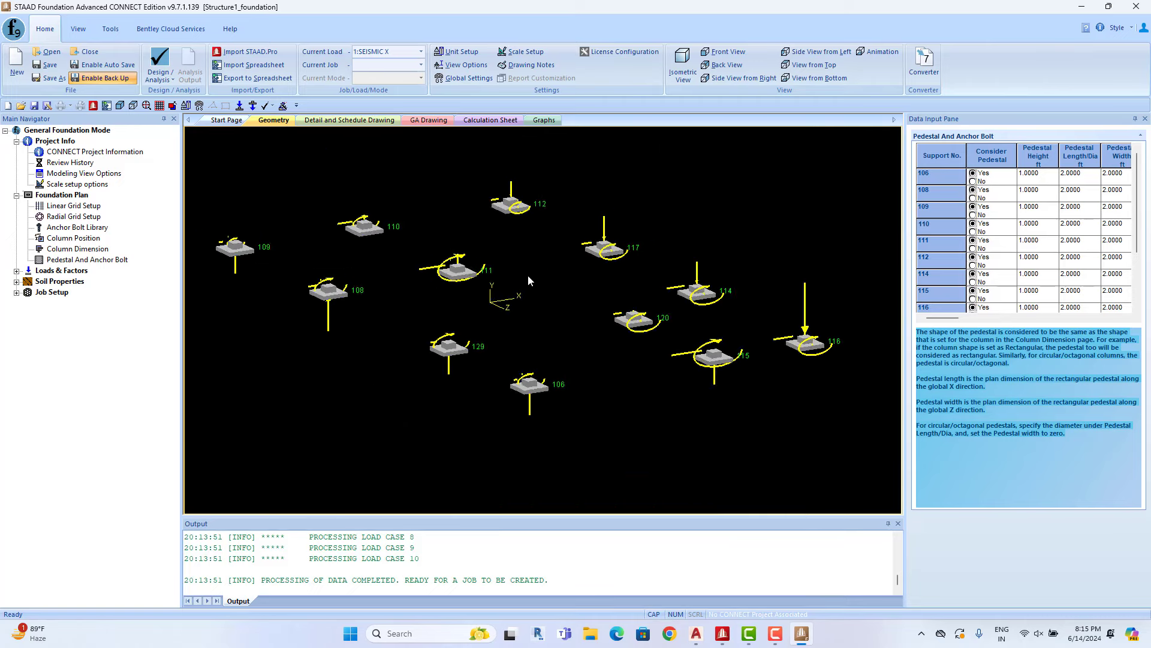
scroll(444, 289, "up", 2)
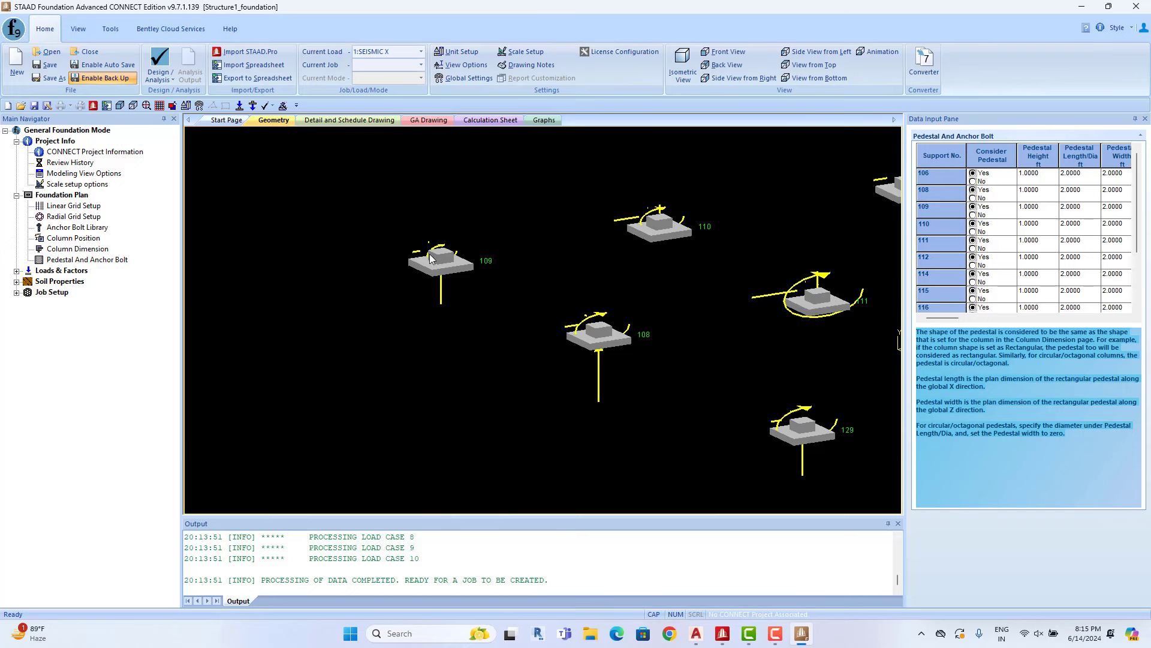
scroll(432, 259, "down", 2)
scroll(432, 260, "down", 2)
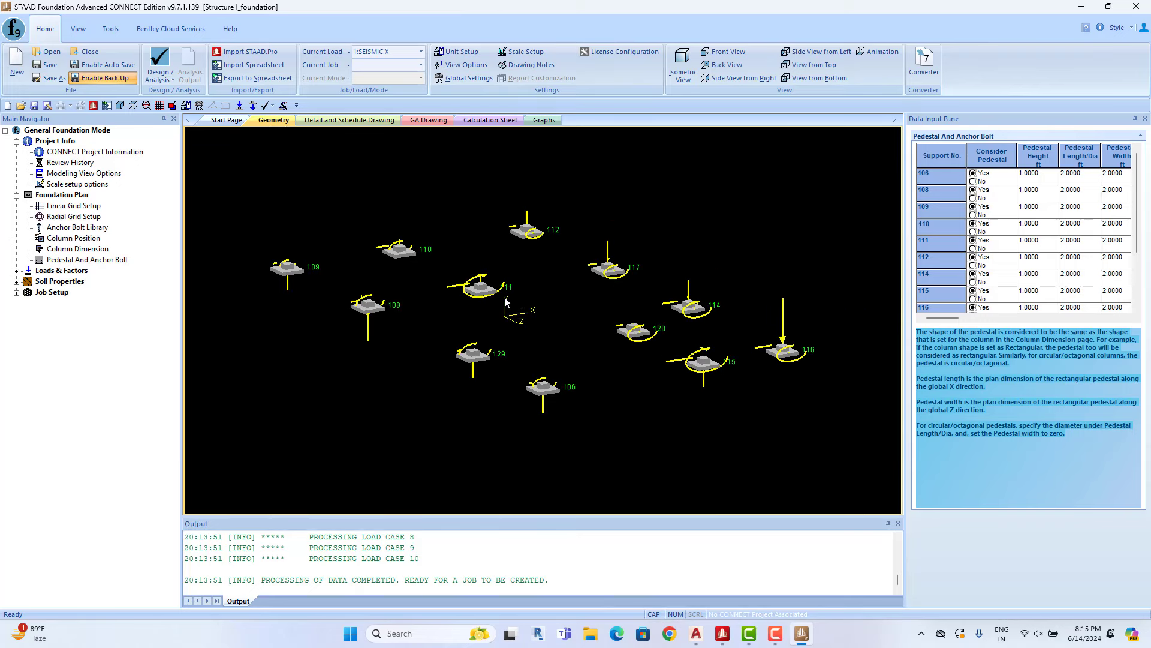
left_click(17, 141)
left_click(17, 152)
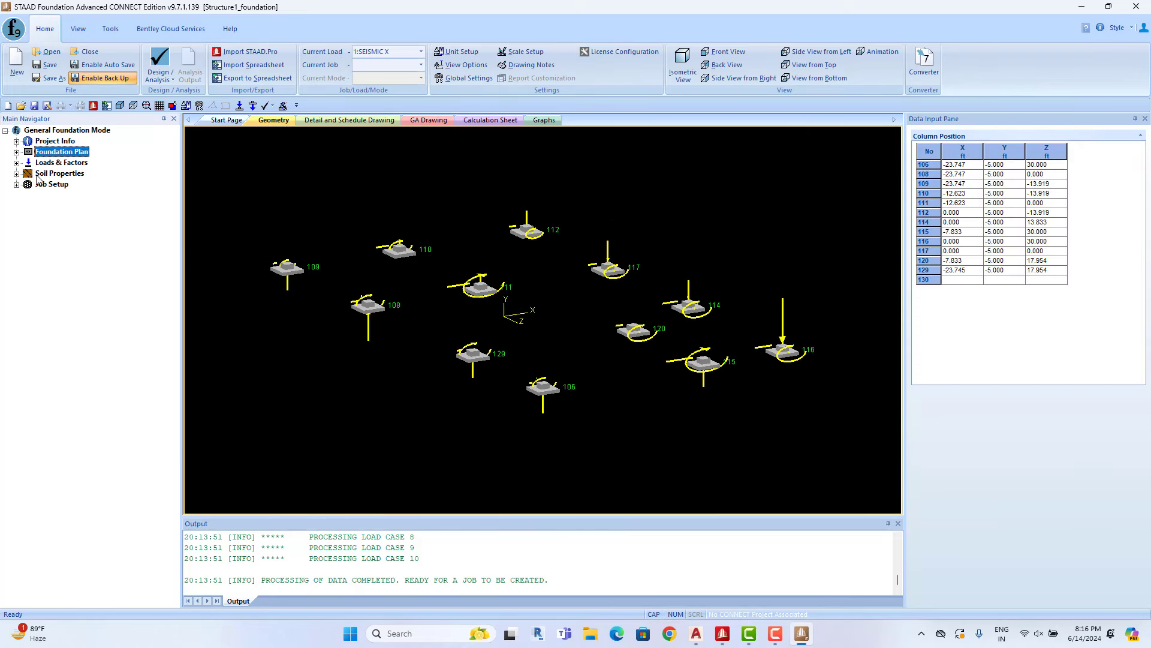
- Generate INDIAN-code service and ultimate load combinations from the primary load cases
left_click(17, 164)
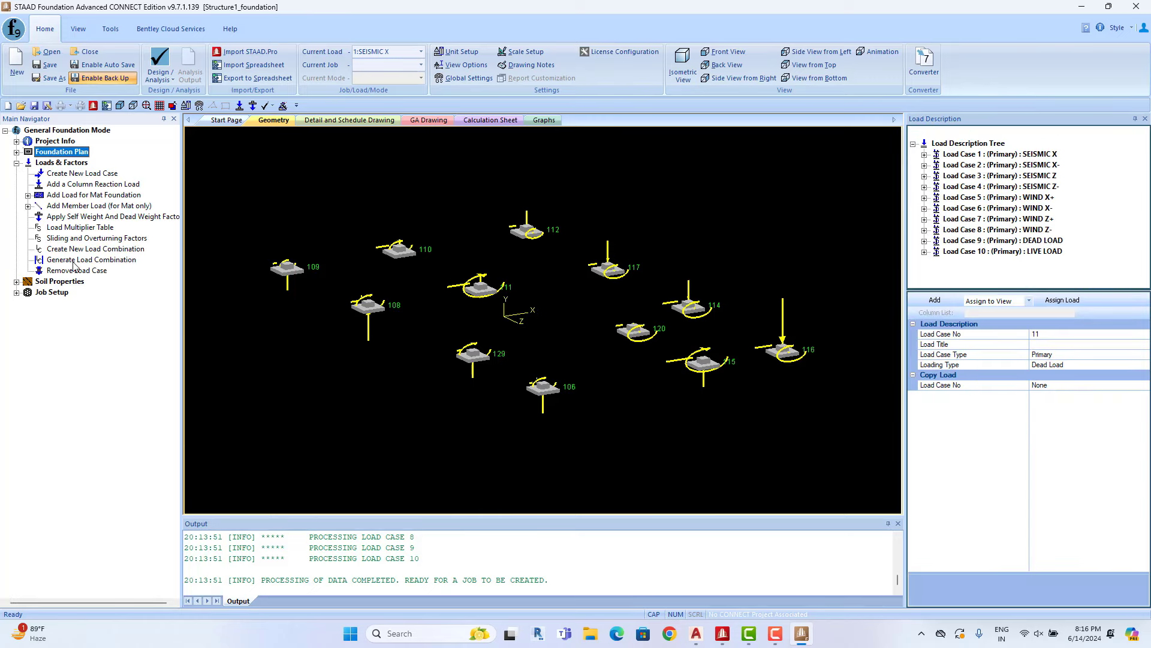
left_click(74, 264)
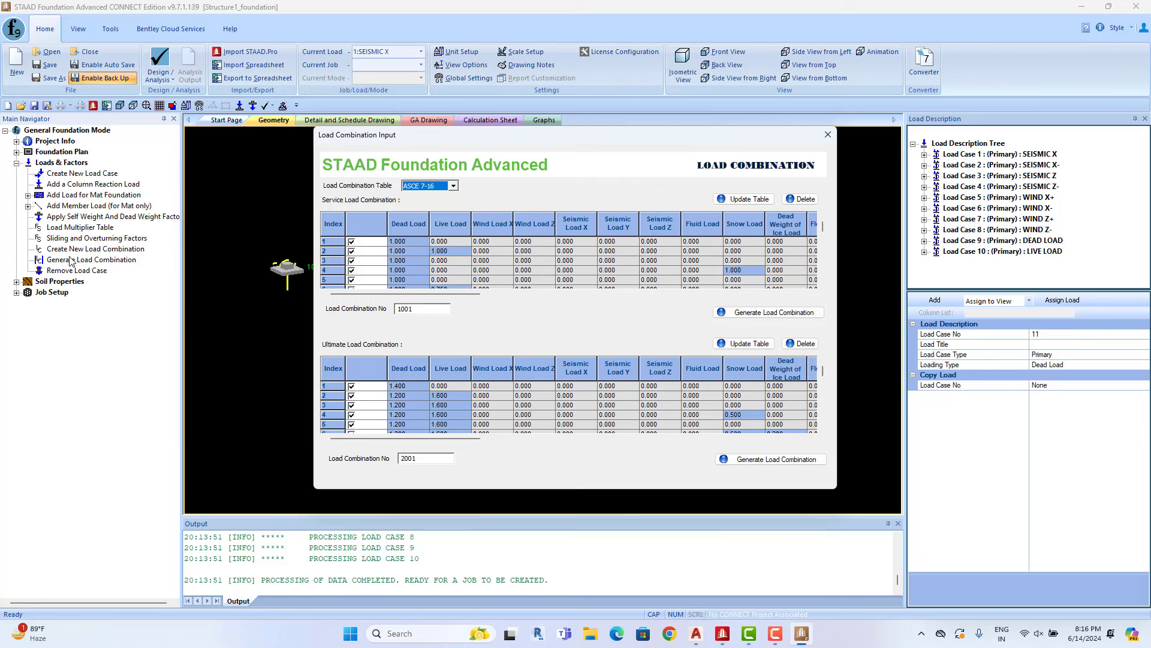
left_click(454, 186)
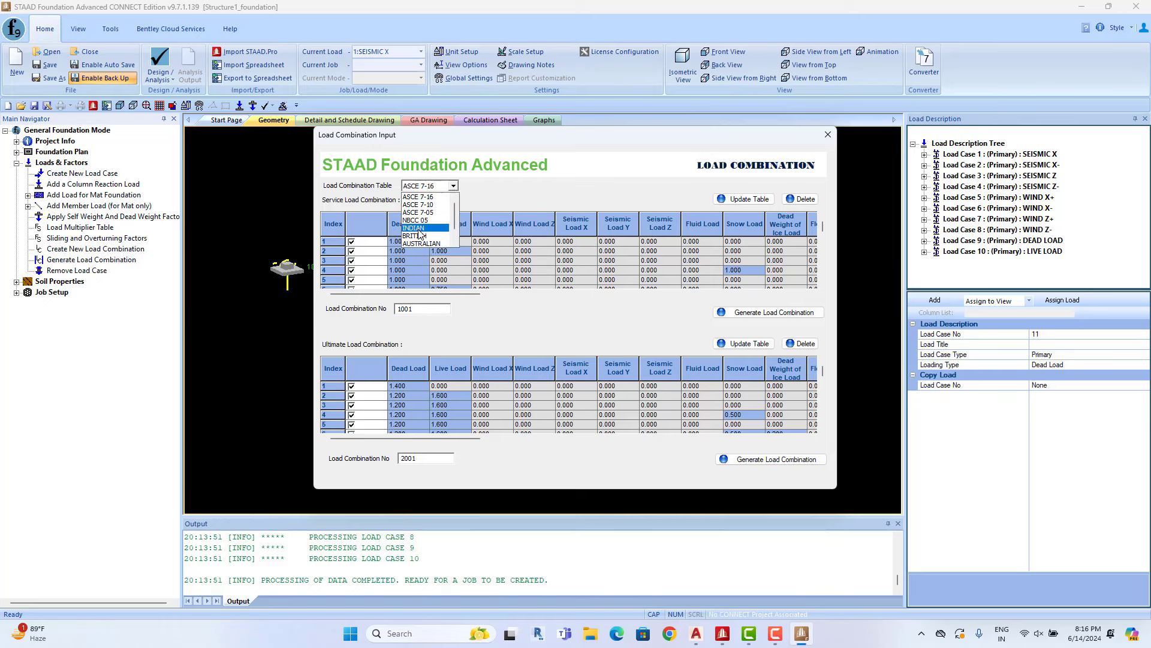
left_click(420, 234)
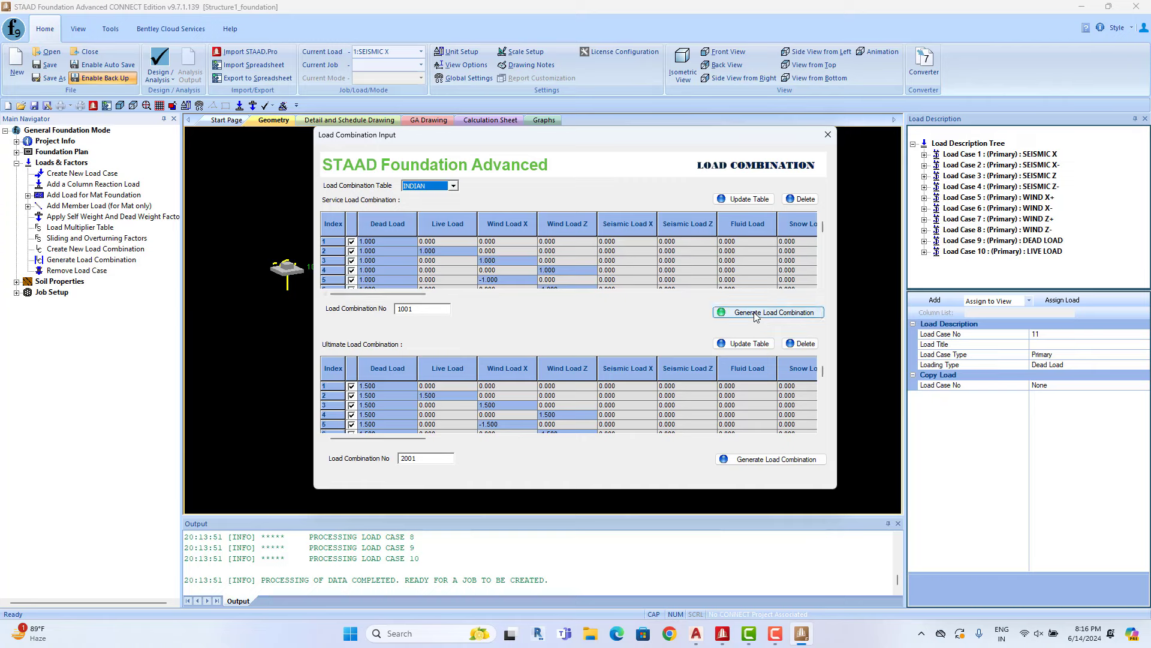
left_click(756, 317)
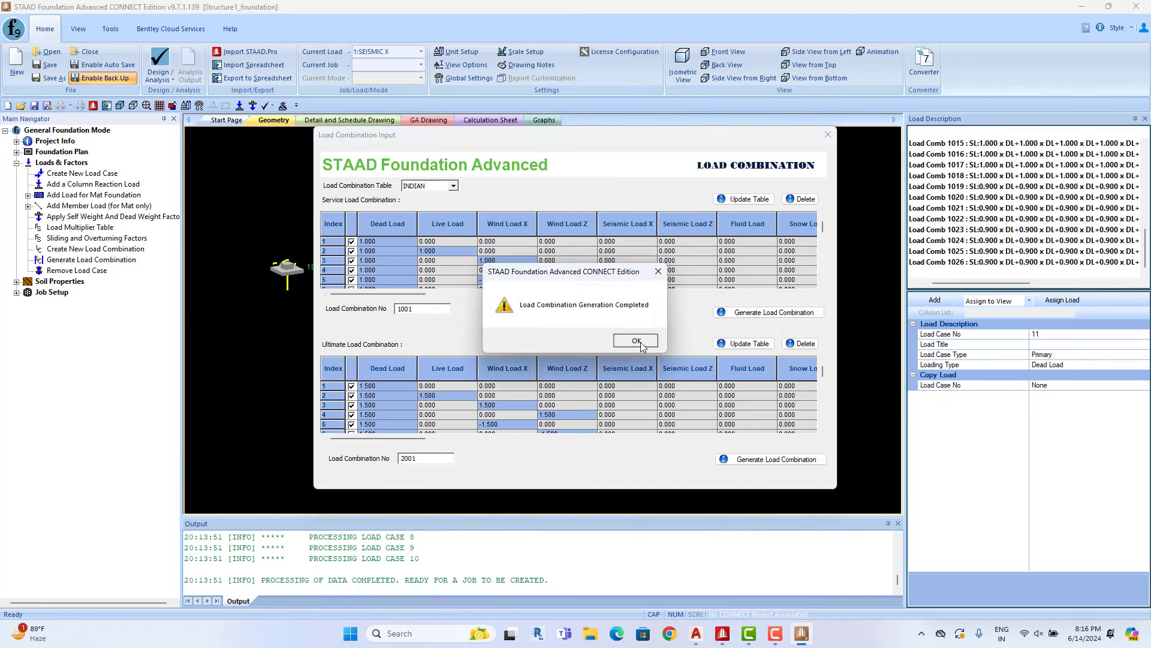
left_click(637, 341)
left_click(765, 461)
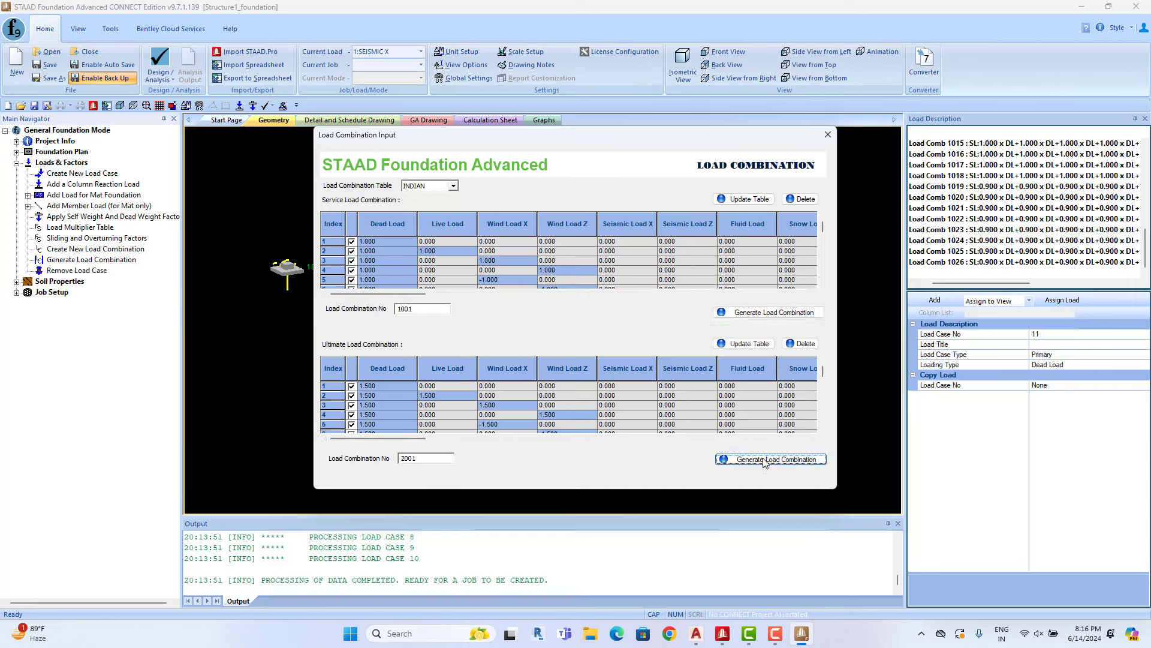
left_click(623, 345)
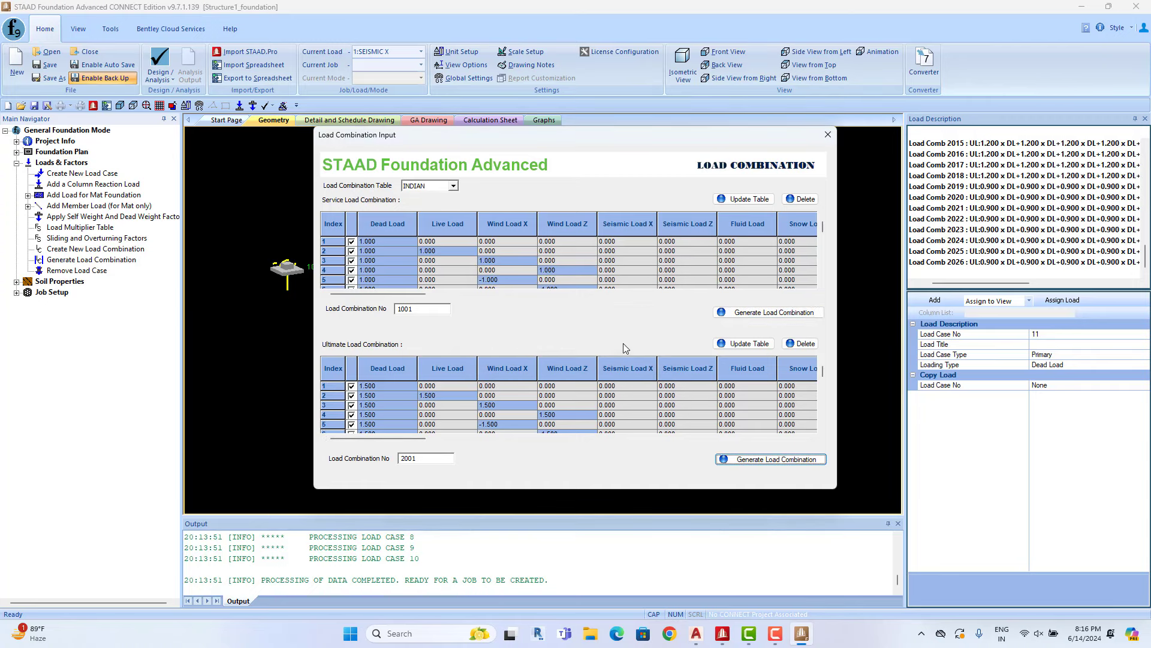
- Close the load combination window and start a new job named ISOLATED FOOTING
left_click(828, 135)
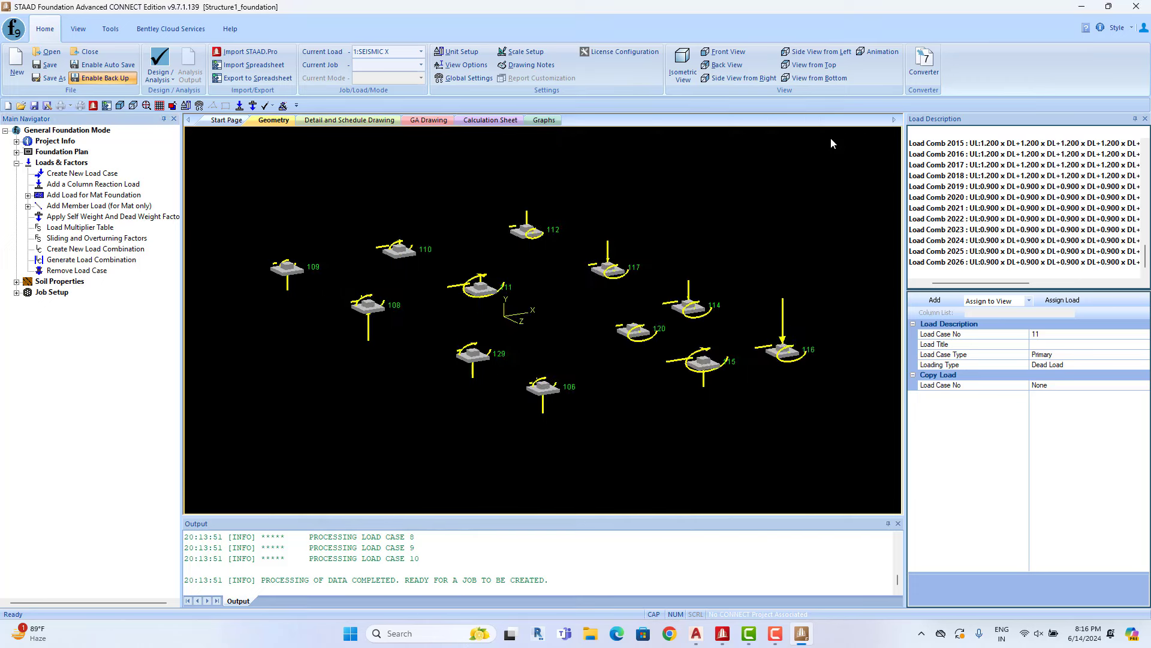
left_click(17, 163)
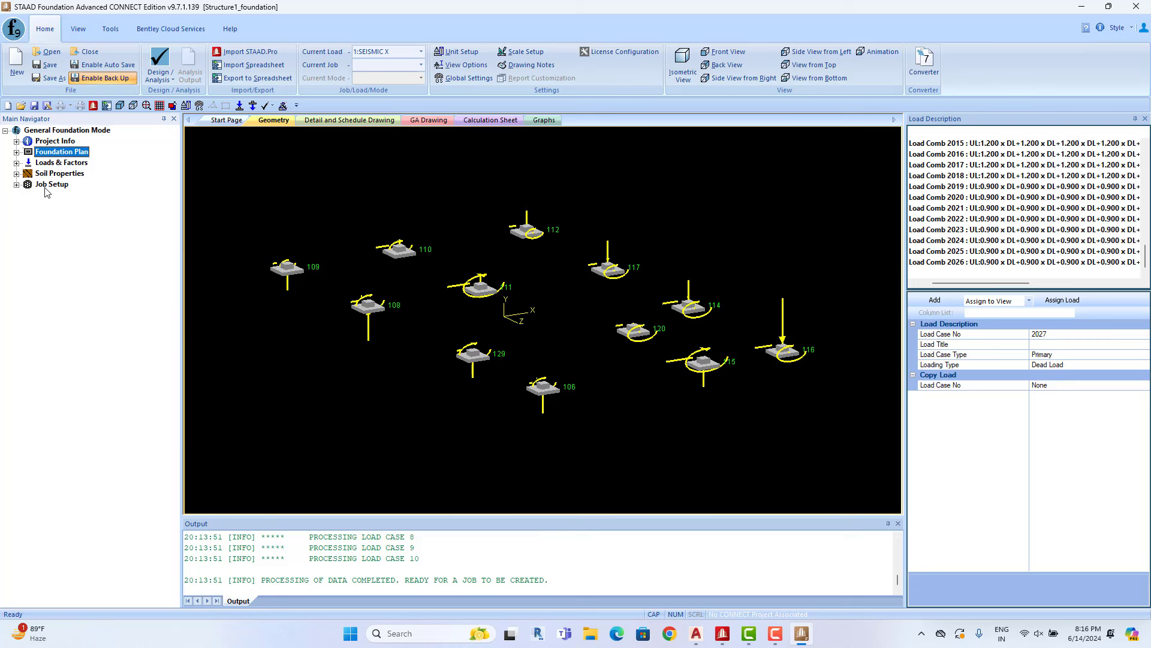
left_click(17, 185)
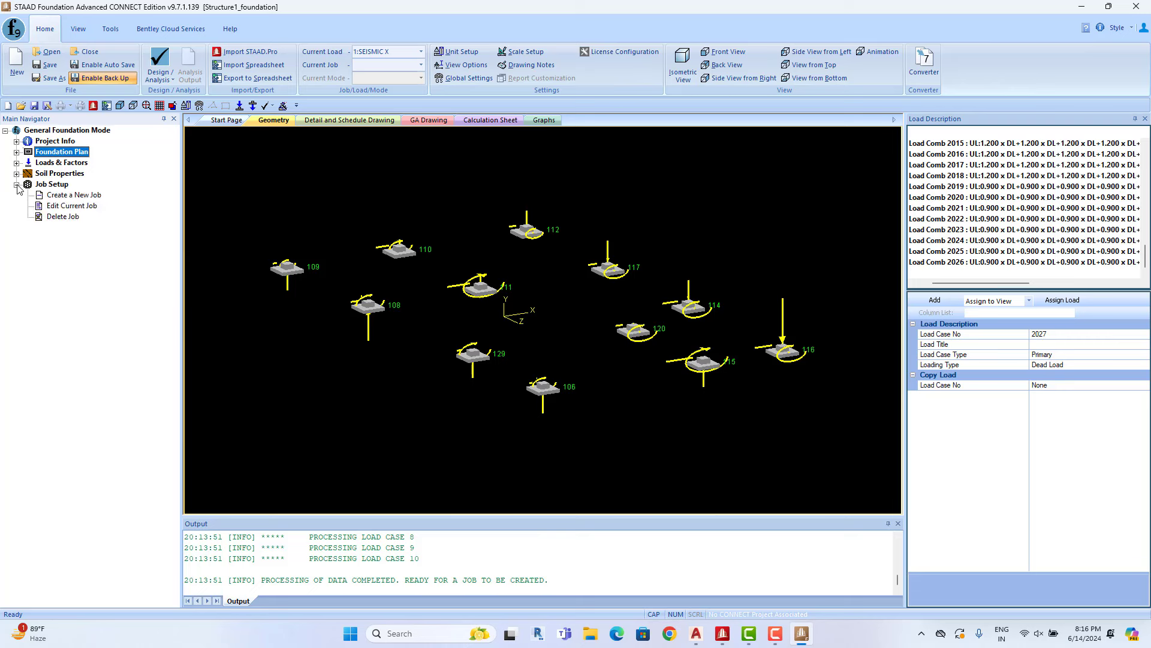
left_click(64, 198)
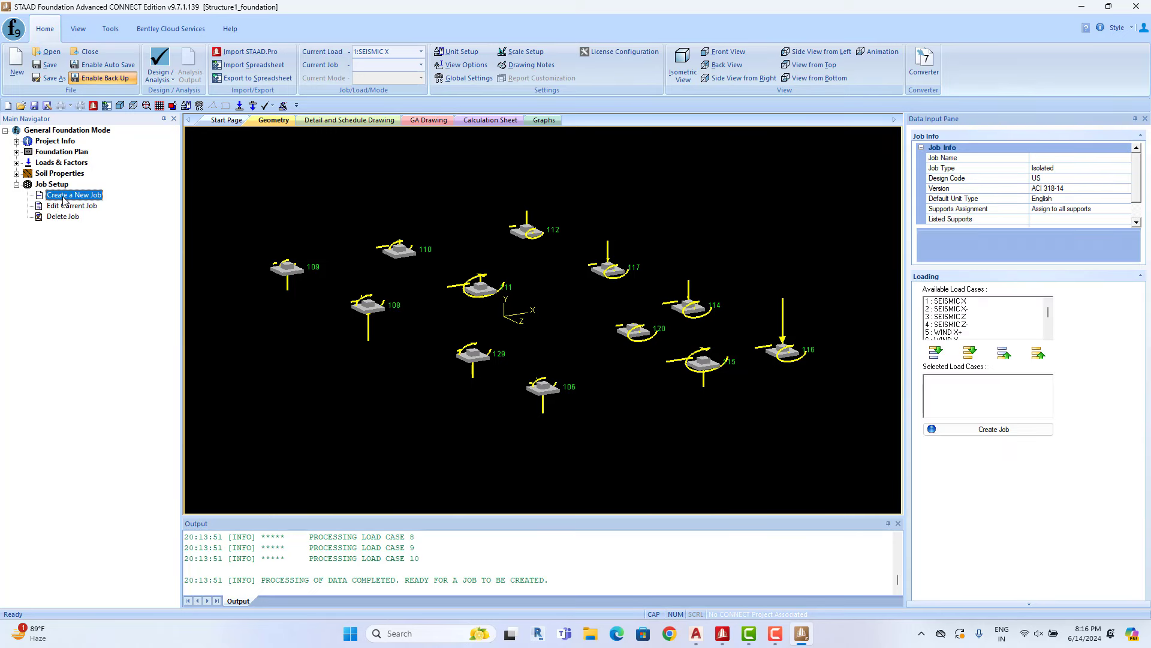
left_click(1048, 159)
type("ISOLATED FOOTING")
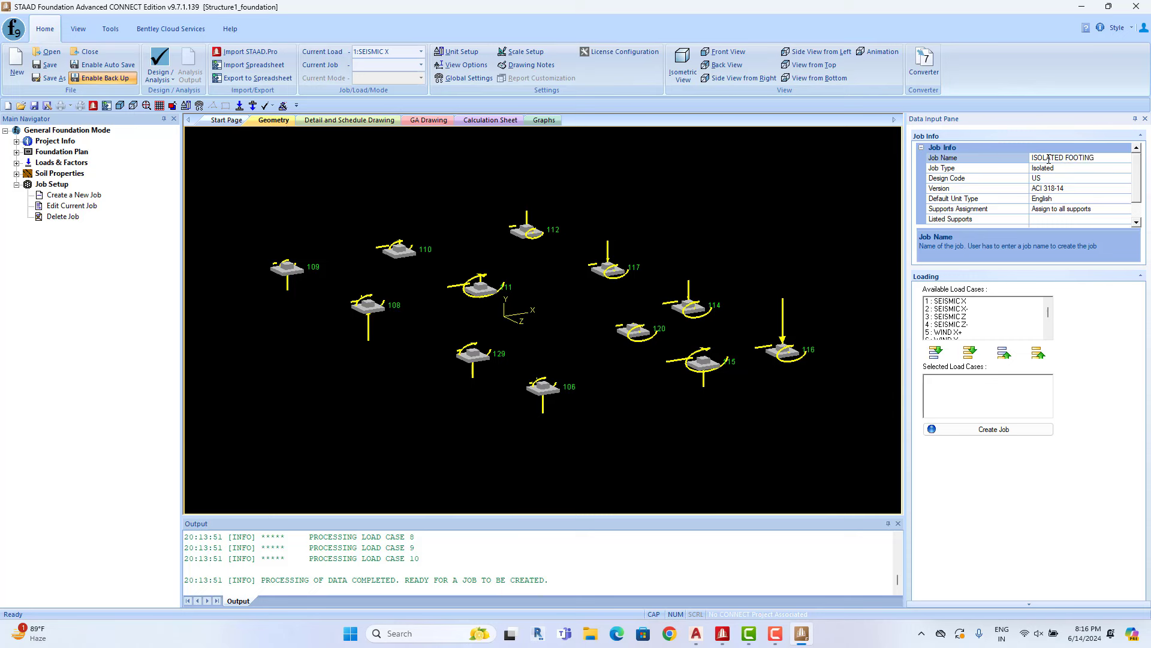
left_click(1123, 170)
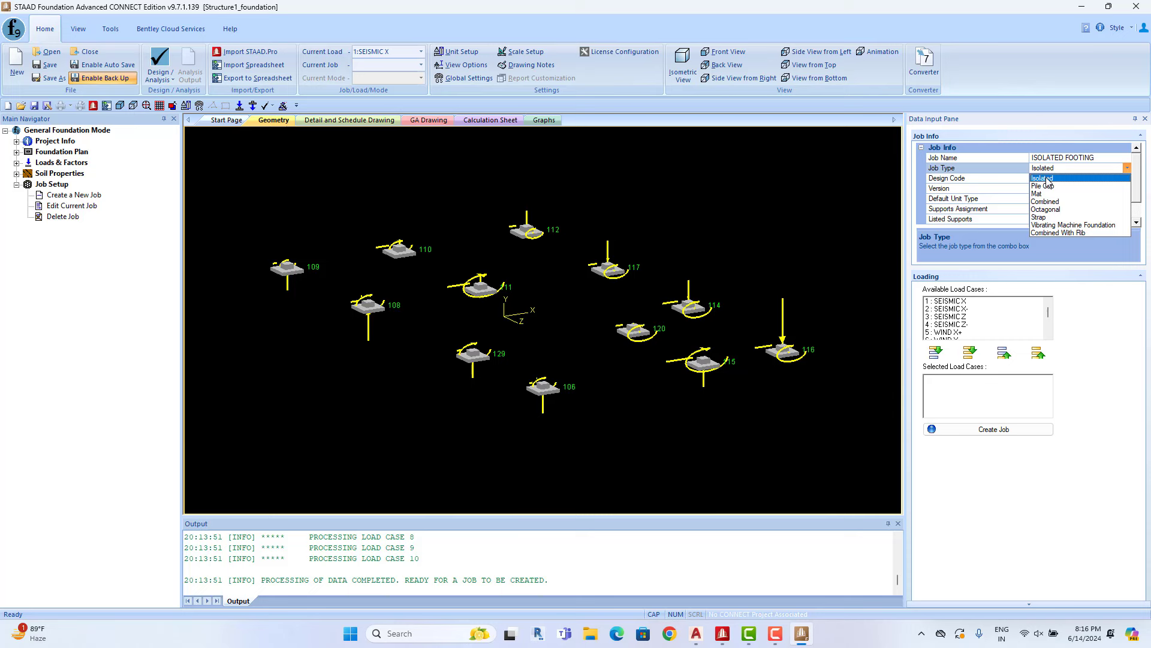
- Set job type Isolated, design code Indian and code version IS456-2000
left_click(1048, 179)
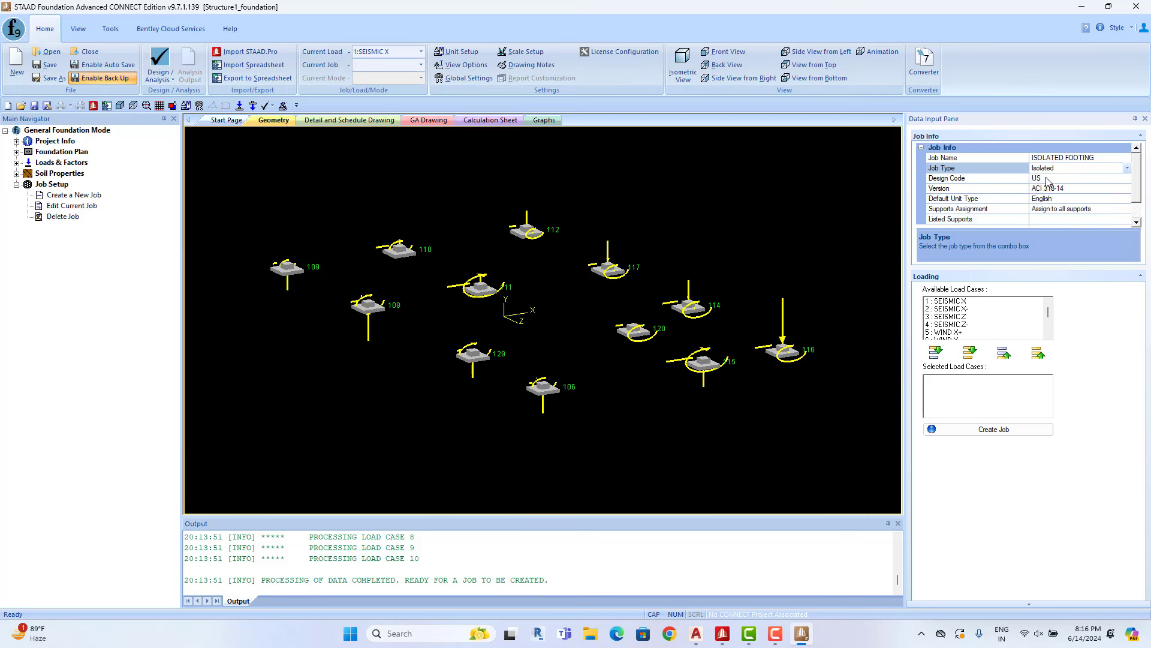
left_click(1111, 178)
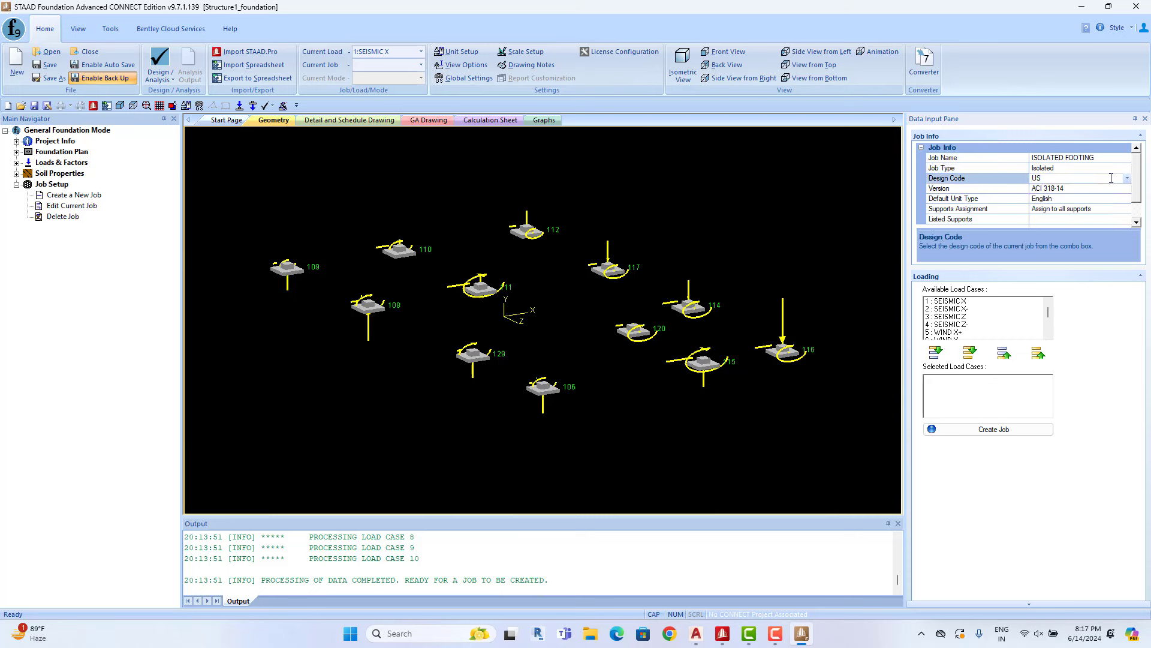
left_click(1128, 178)
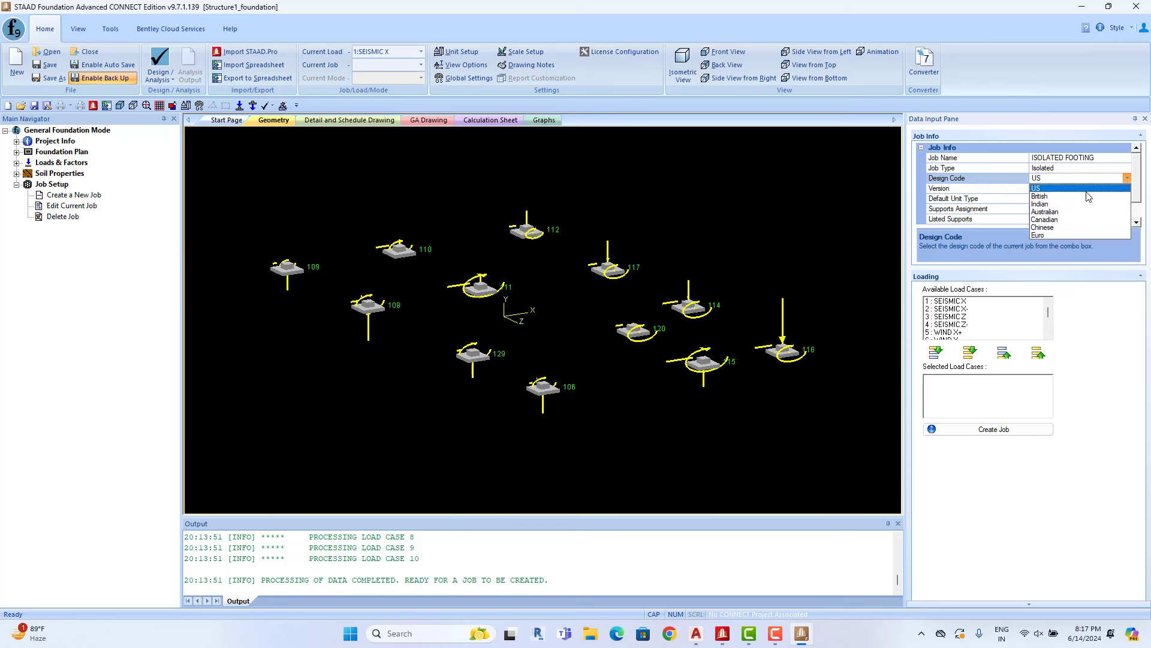
left_click(1047, 207)
left_click(1123, 190)
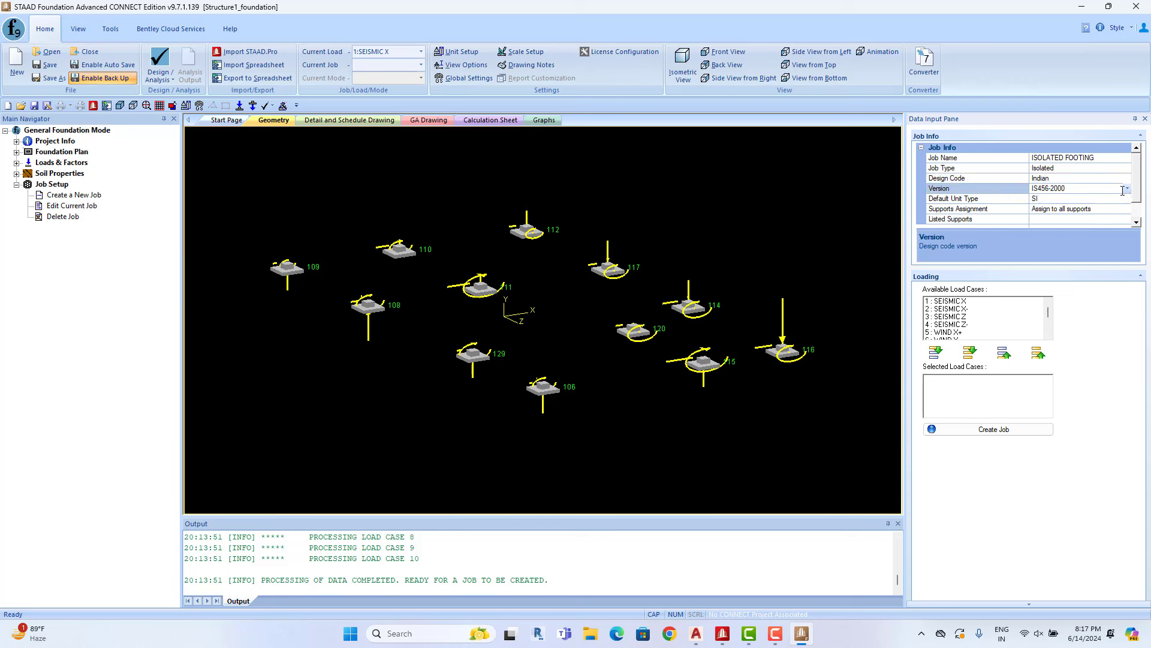
left_click(1130, 190)
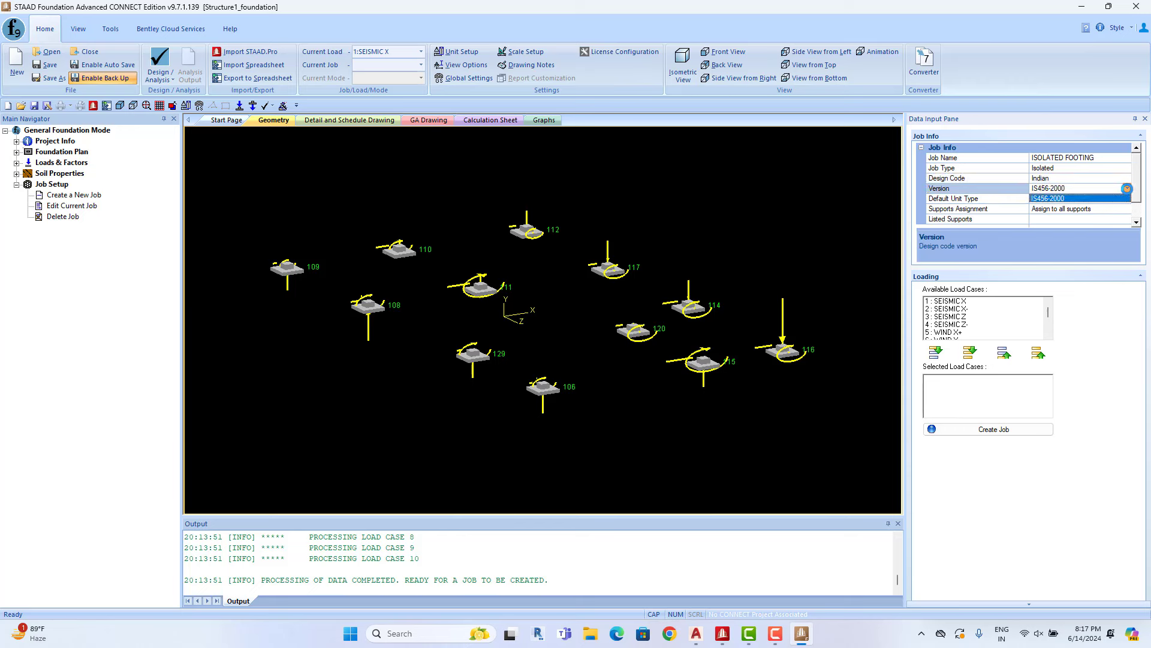
left_click(1050, 201)
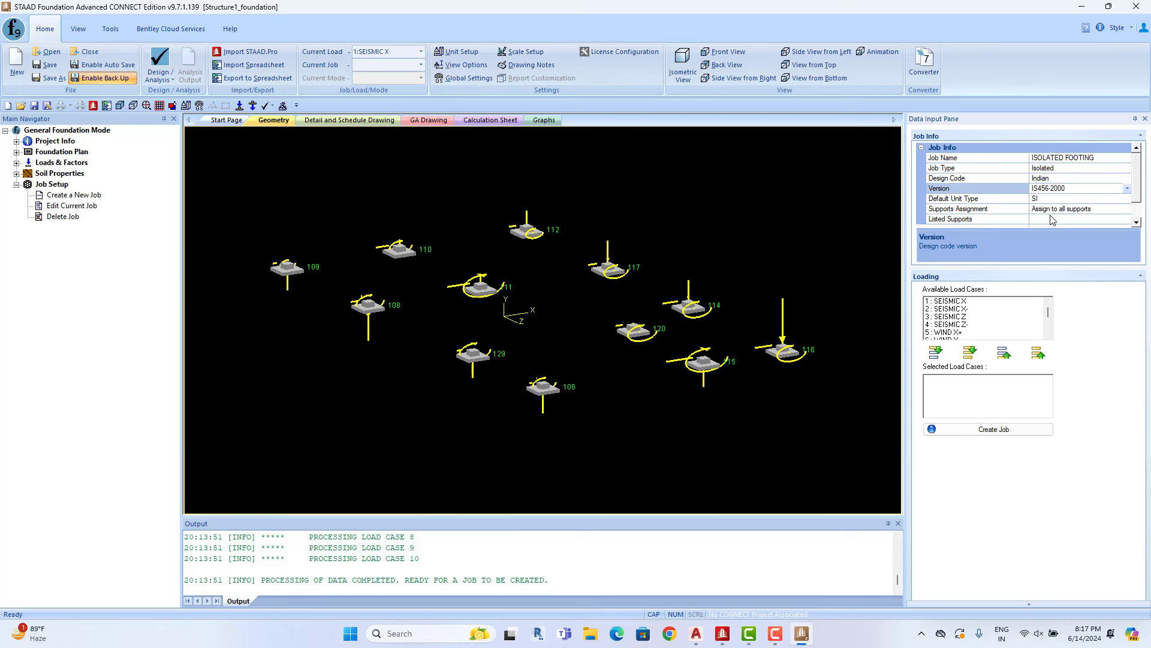
left_click(746, 269)
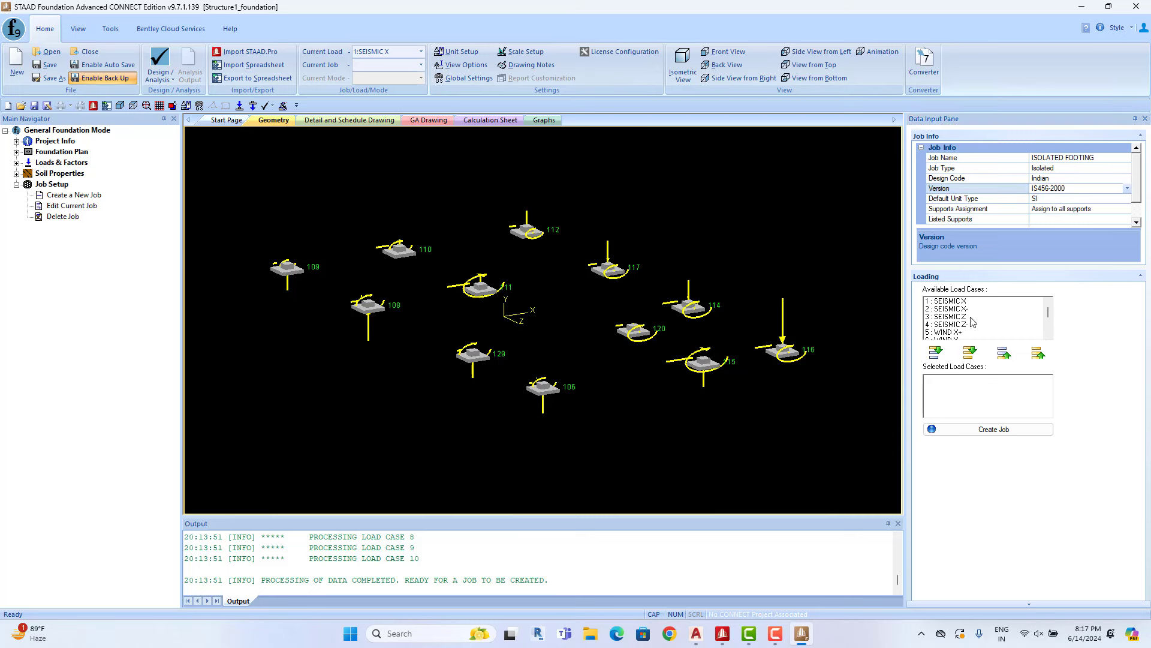
- Add service combinations 1001 onward to Selected Load Cases and create the ISOLATED FOOTING job
scroll(957, 326, "down", 1)
scroll(956, 327, "down", 1)
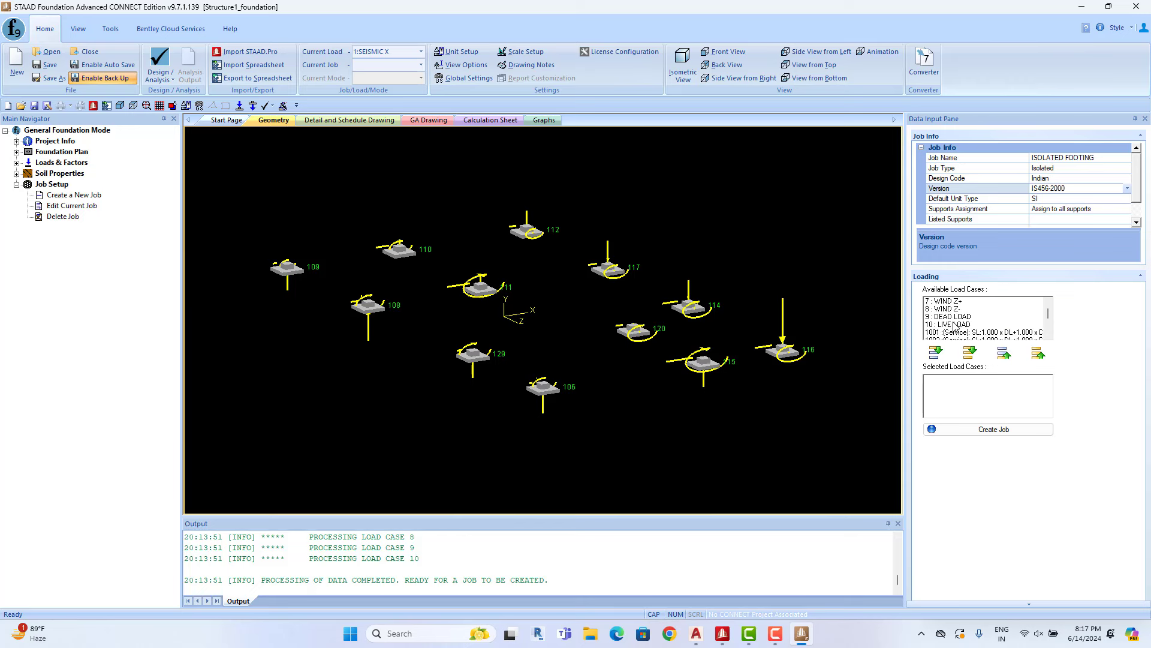
left_click(960, 334)
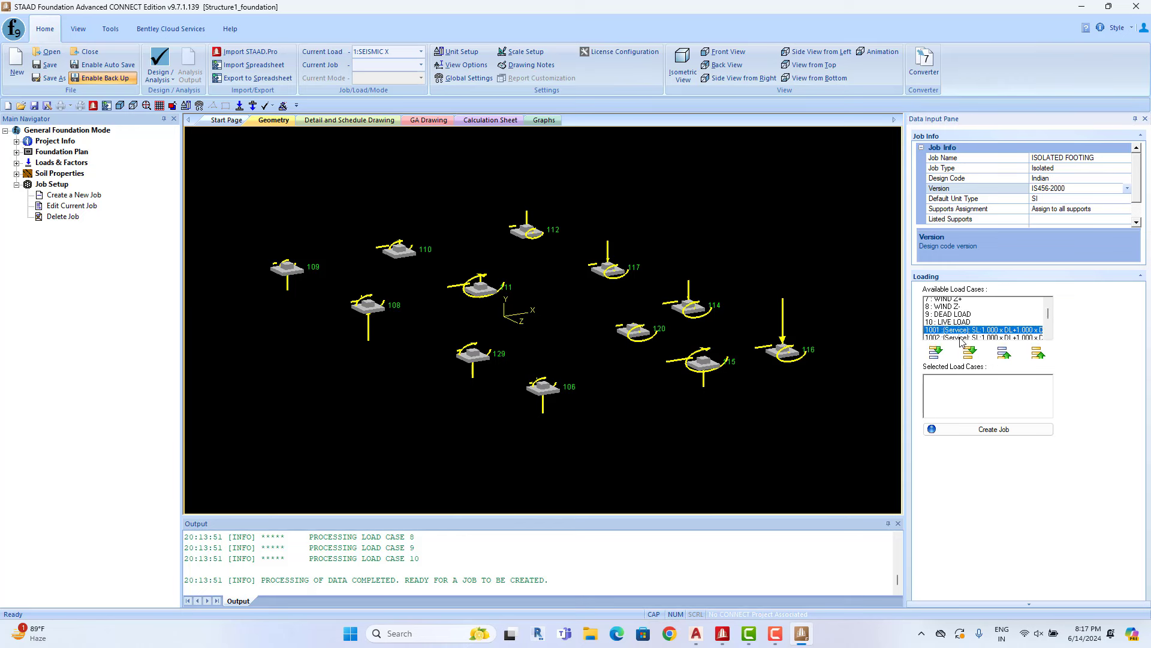
left_click_drag(961, 340, 992, 328)
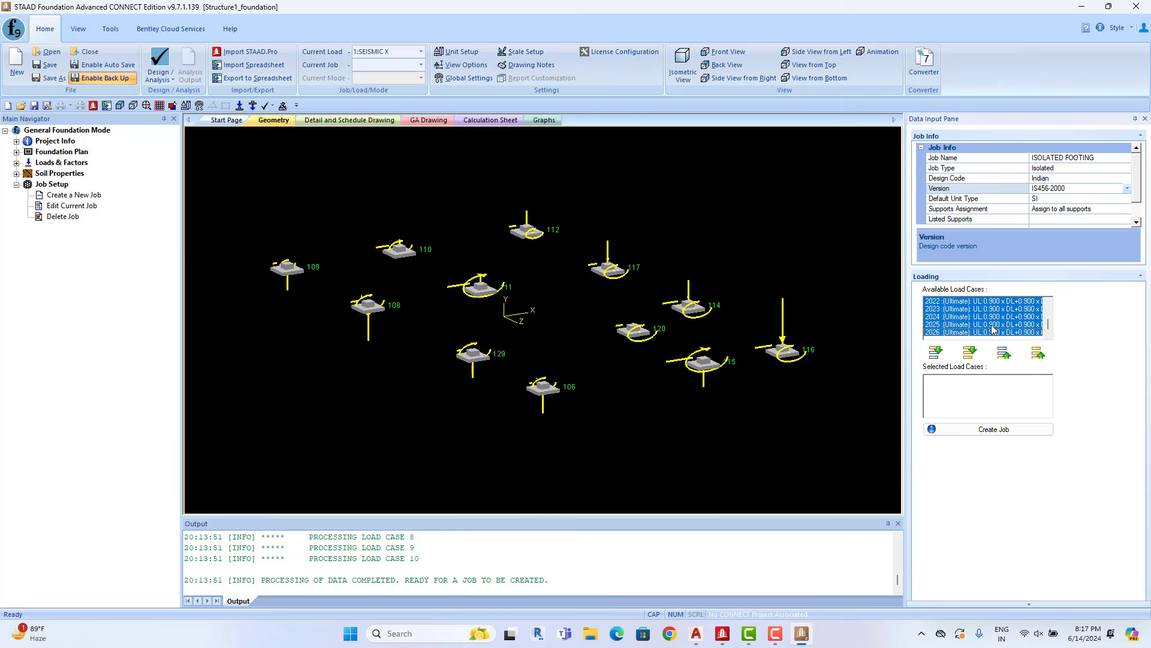
left_click_drag(992, 328, 990, 326)
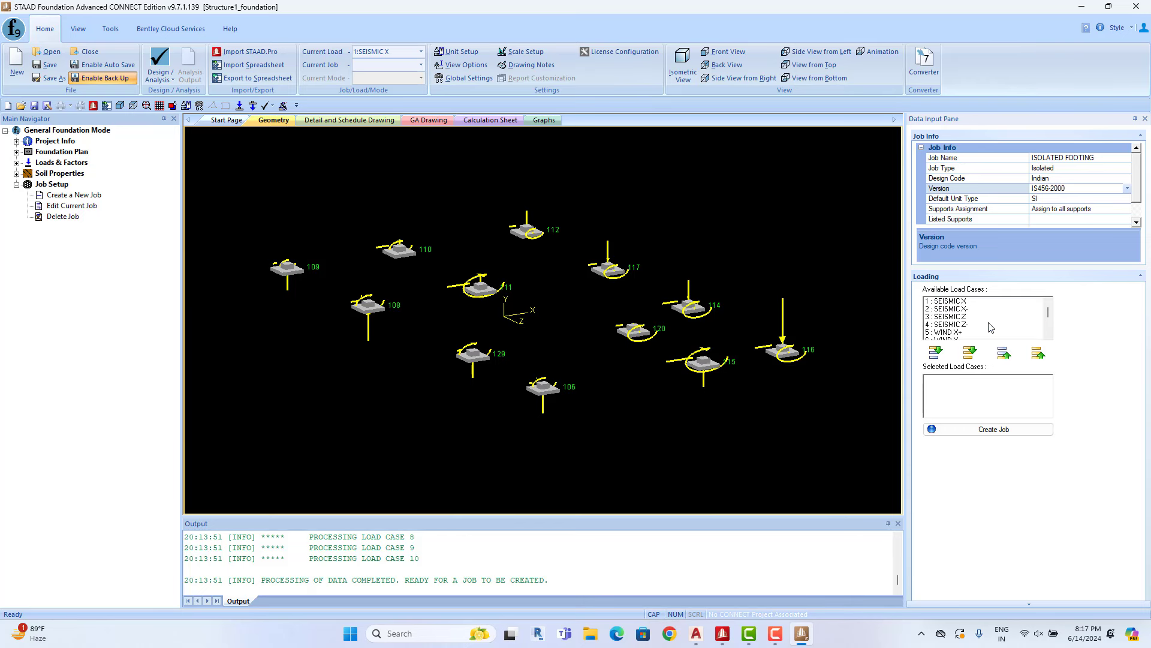
scroll(991, 327, "down", 2)
left_click(974, 333)
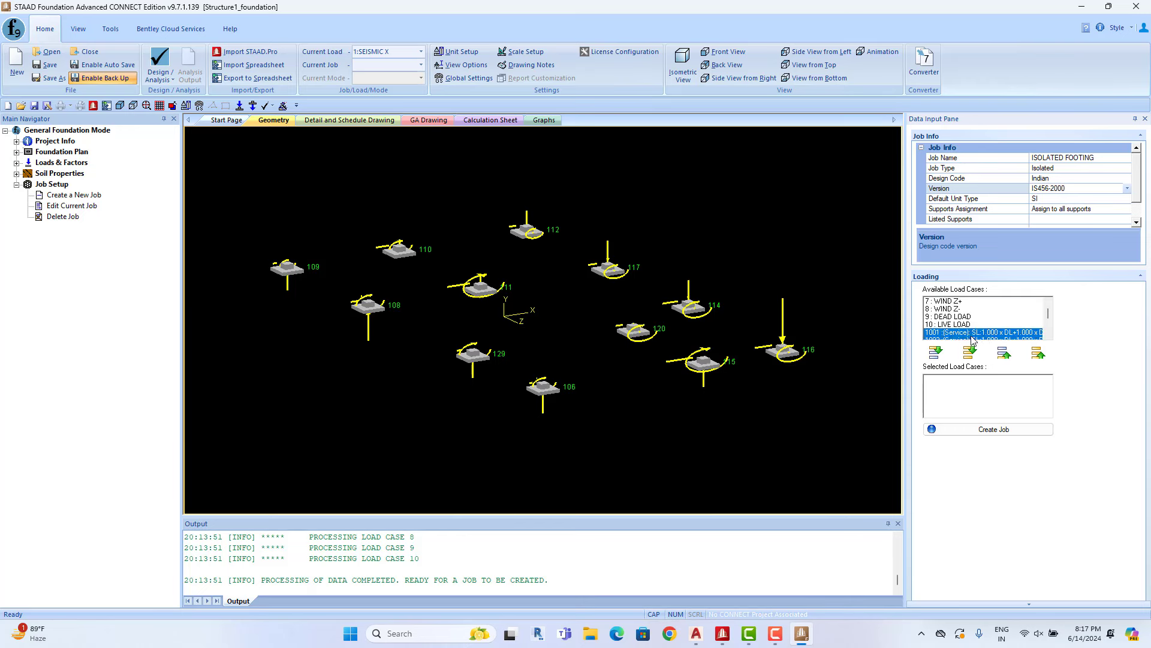
left_click(934, 355)
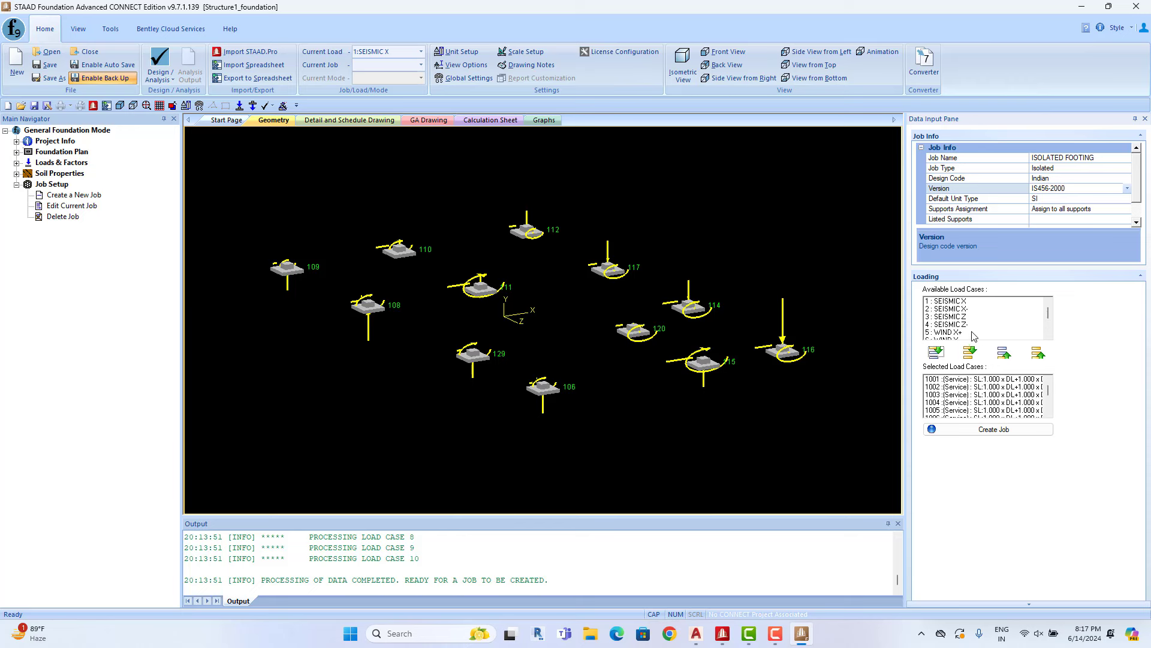
scroll(973, 336, "down", 2)
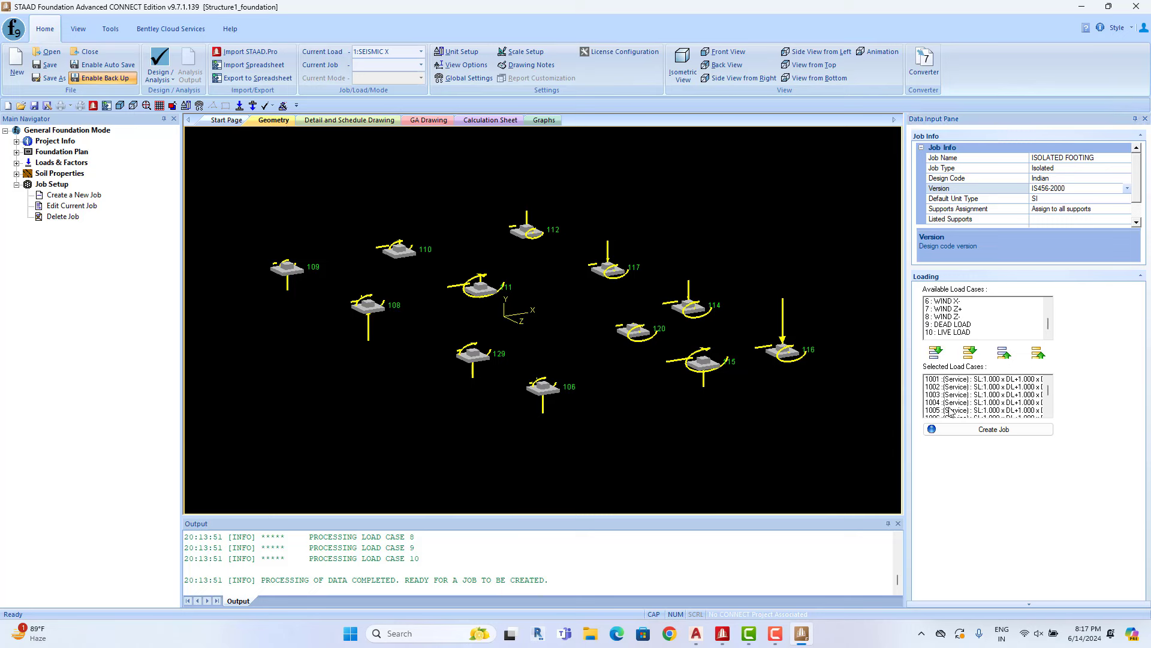
left_click(987, 433)
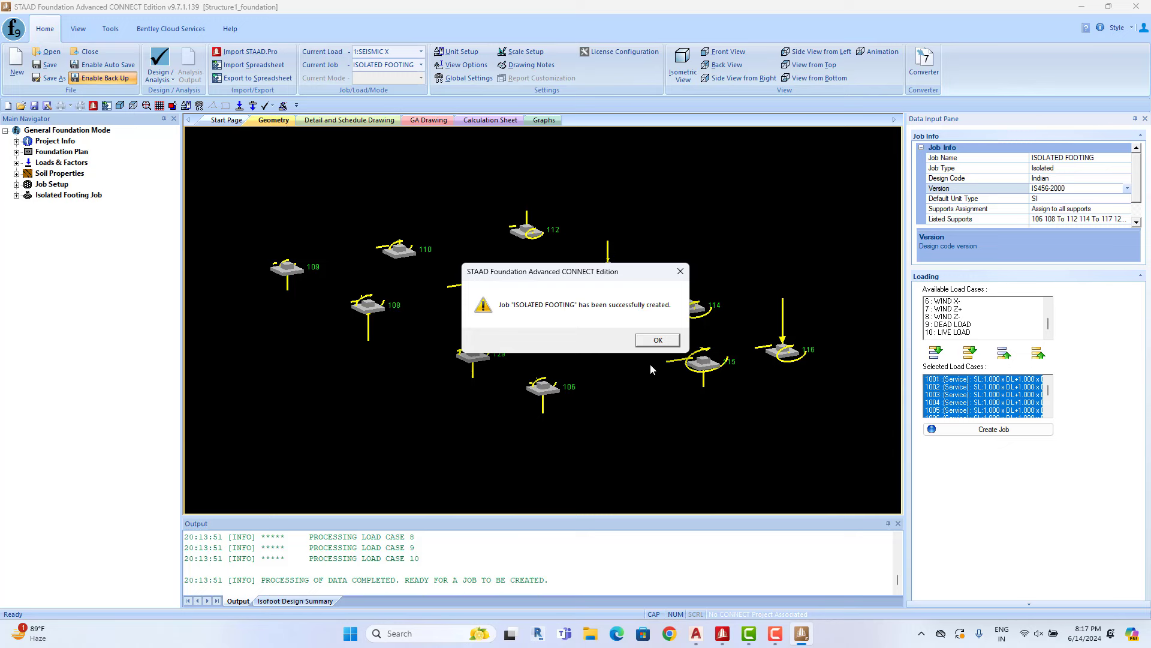
left_click(658, 342)
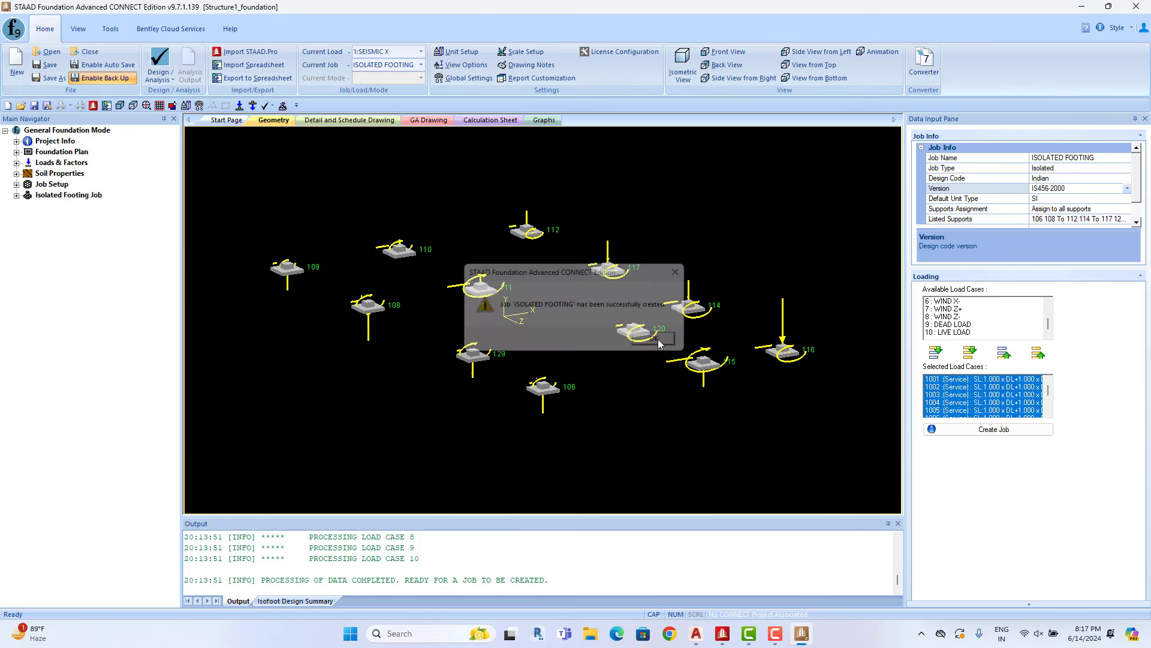
- Set concrete unit weight to 25 in Concrete & Reinforcement, checking the bar spacing limits
left_click(16, 195)
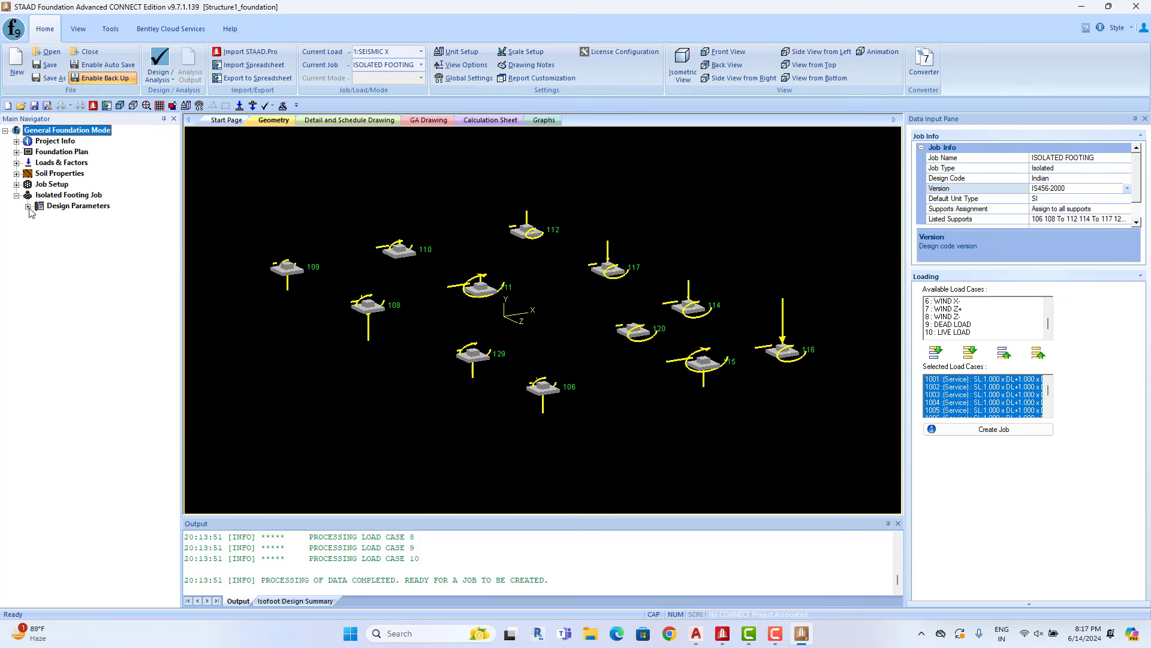
left_click(28, 206)
left_click(94, 219)
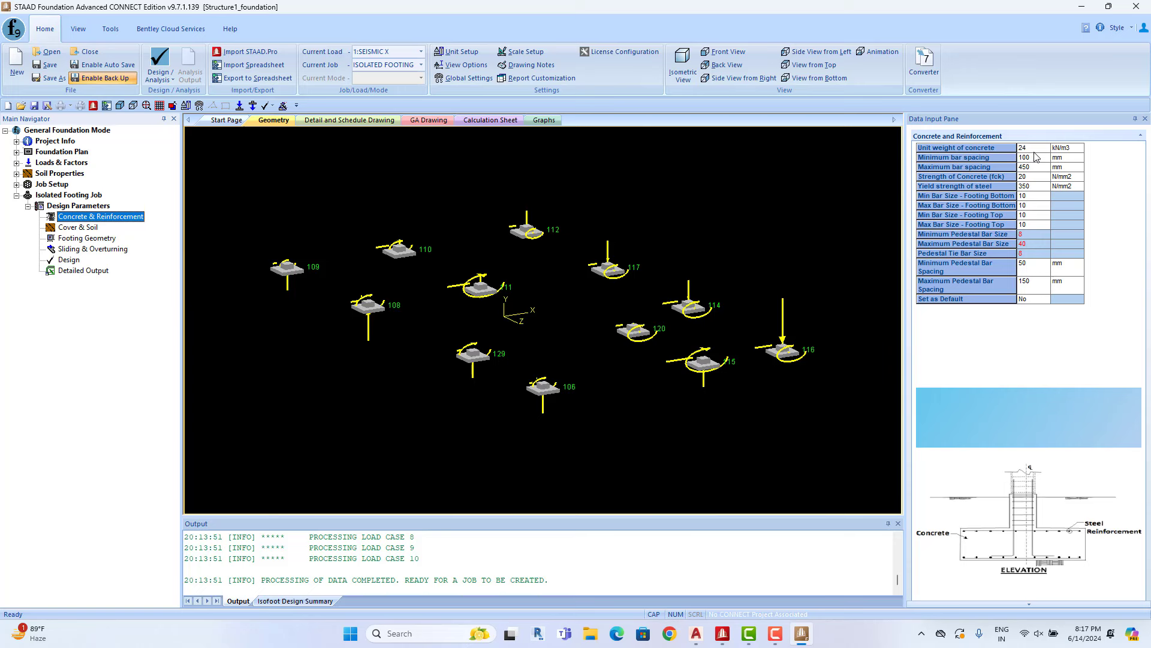
left_click(1034, 154)
type("25")
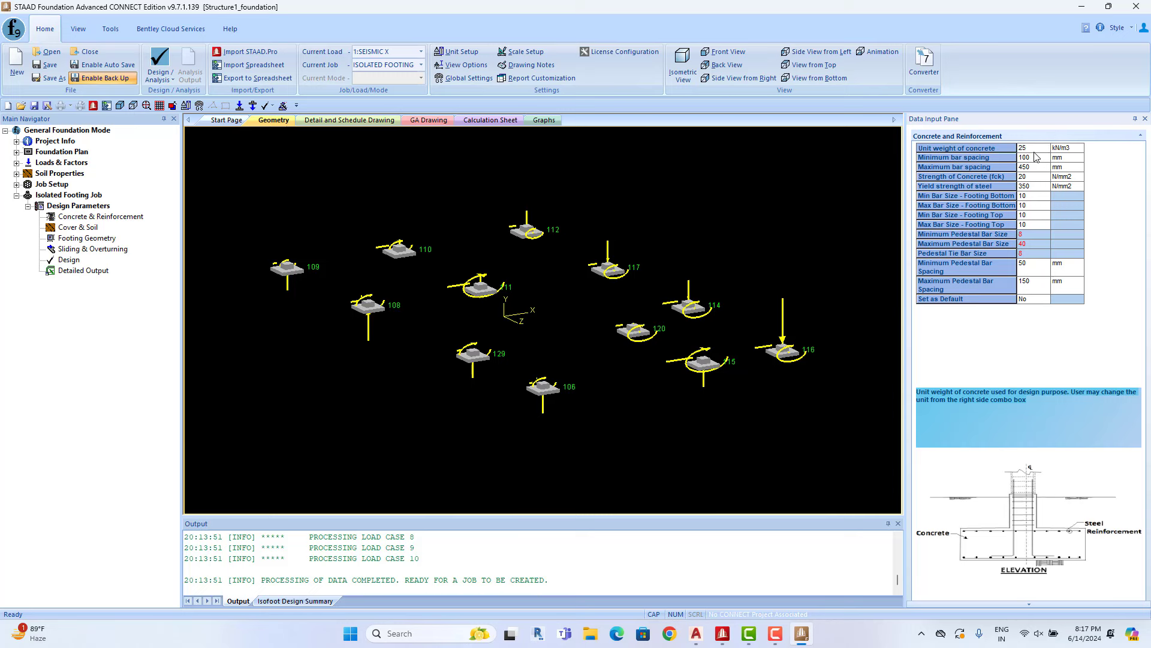
left_click(1042, 158)
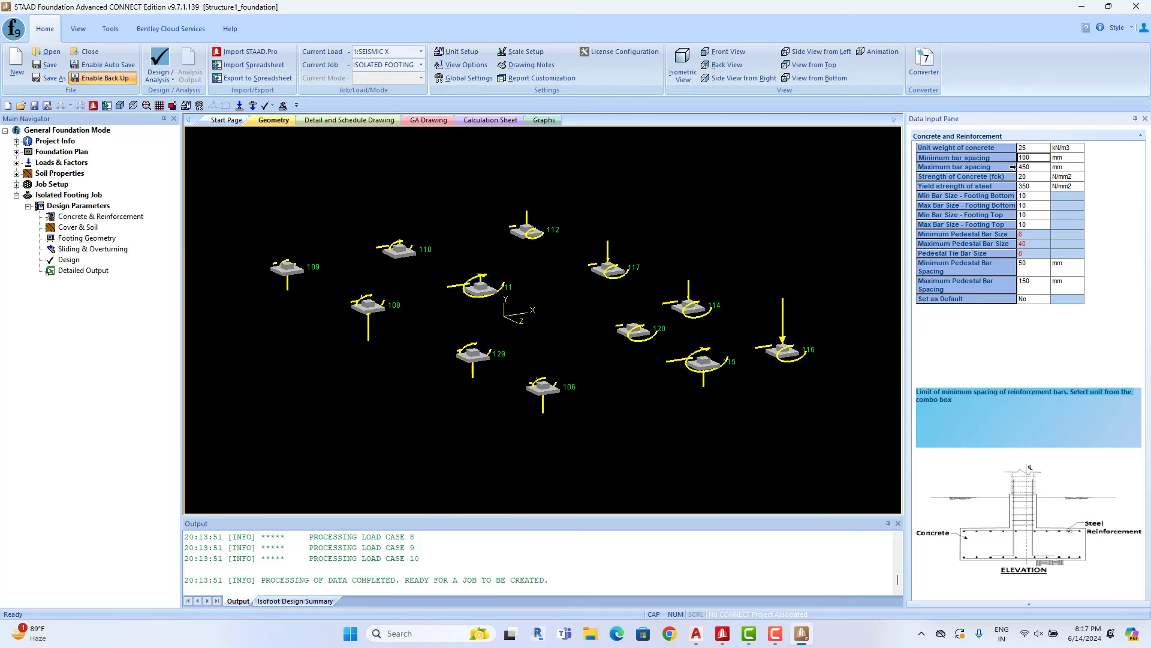
left_click(1036, 169)
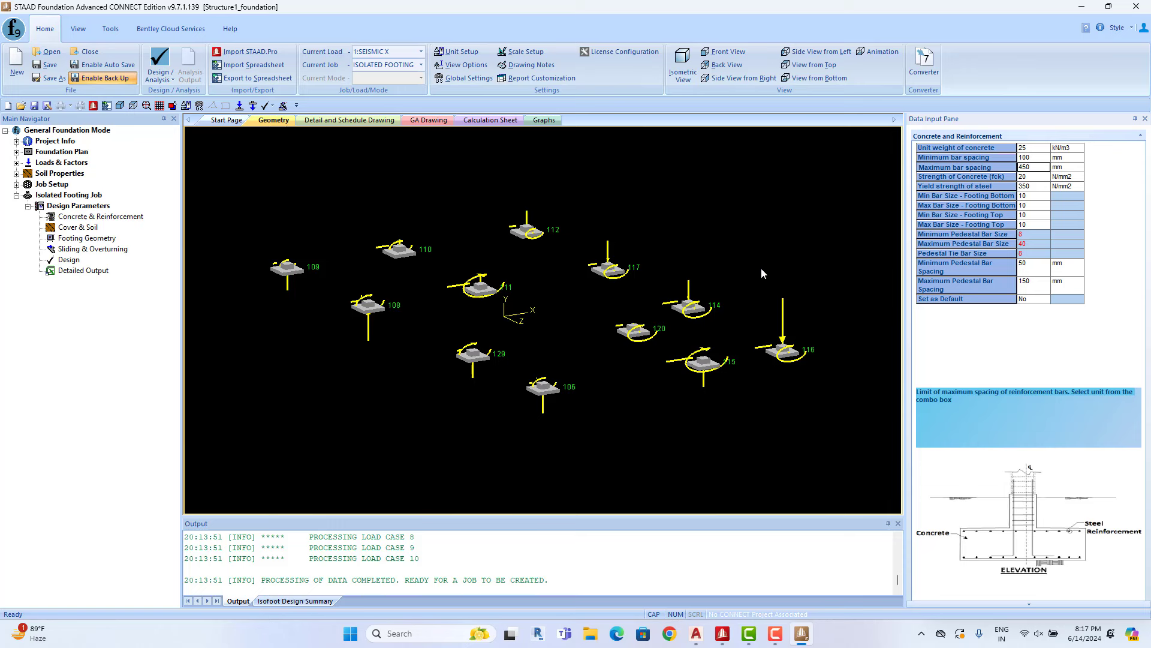
left_click(1042, 158)
left_click(1041, 168)
- Enter concrete strength fck 25 and steel yield strength 500
left_click(1040, 180)
type("25")
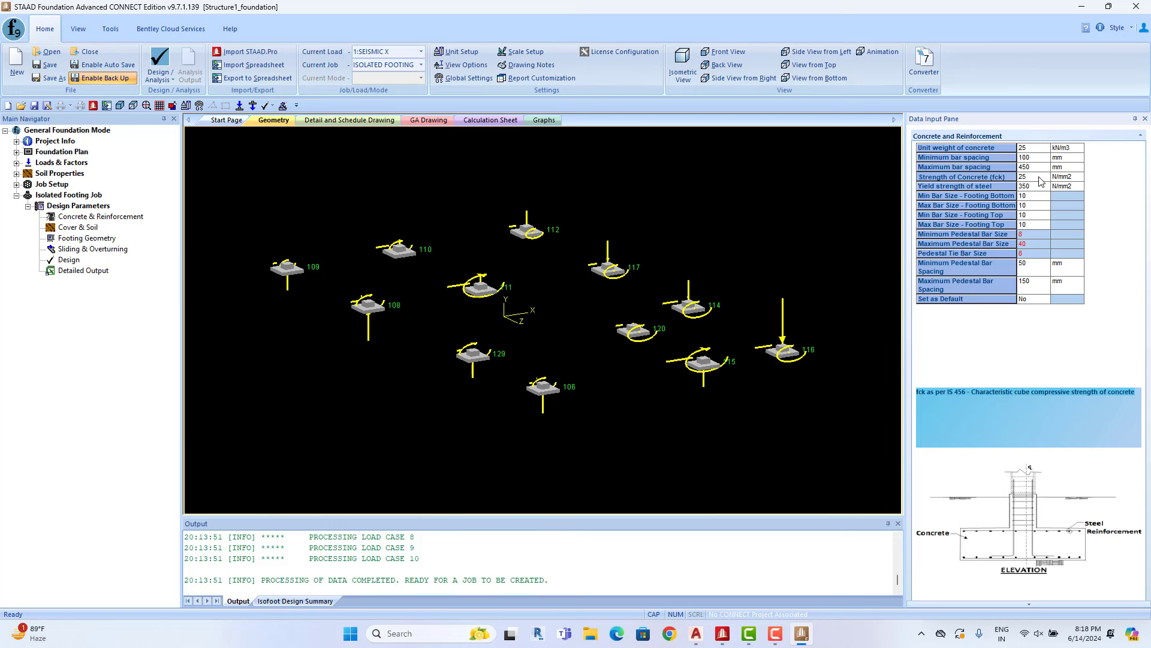
left_click(1043, 188)
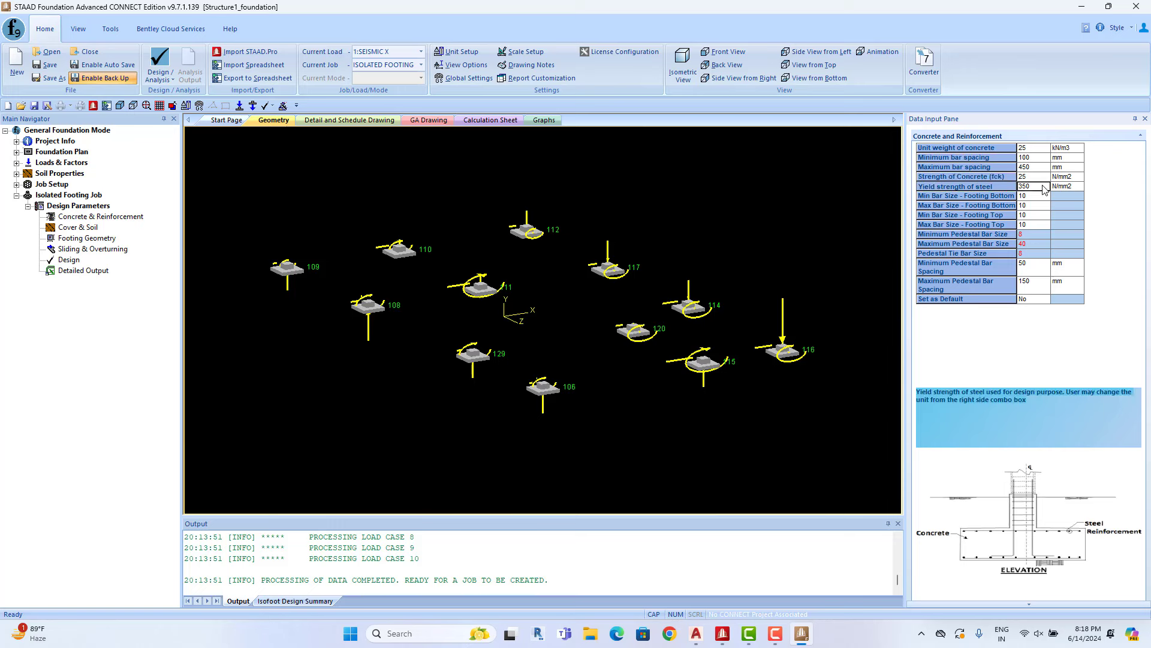
type("5")
- Set bottom and top bar sizes to 12 mm minimum and 16 mm maximum
left_click(1045, 196)
left_click(1045, 197)
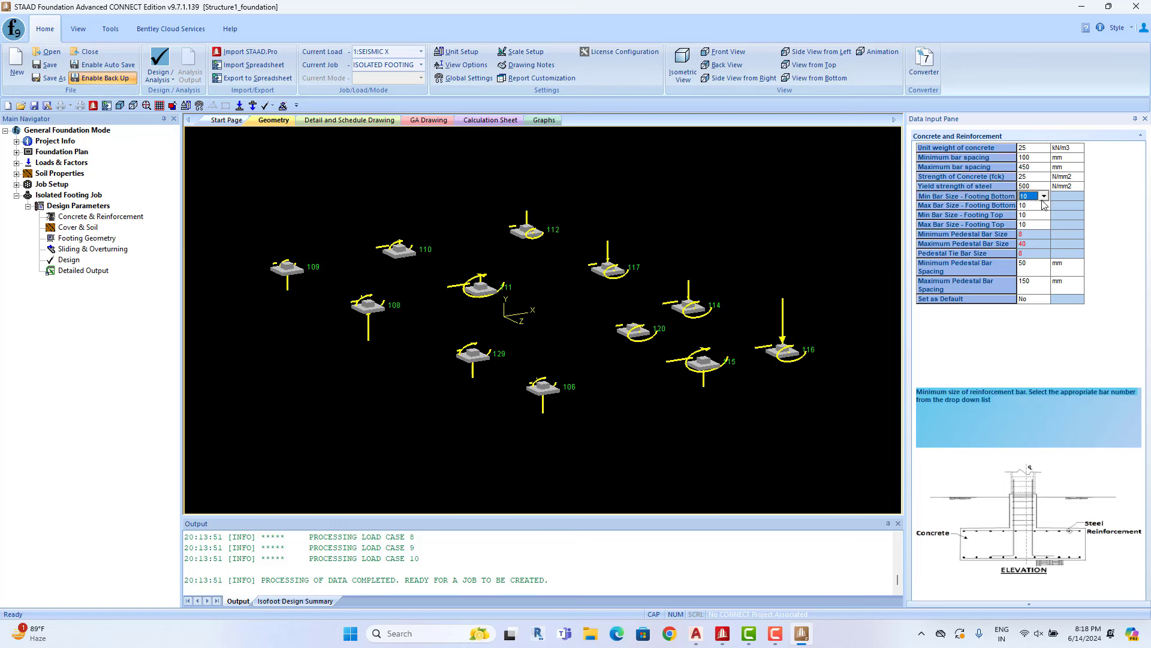
left_click(1045, 197)
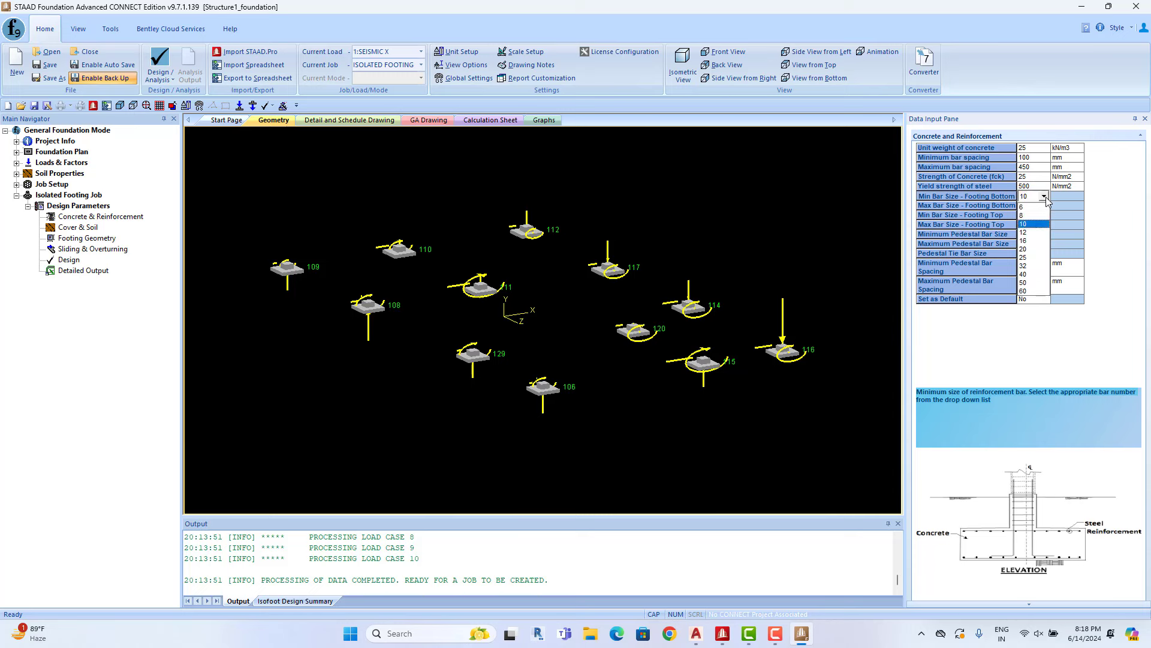
left_click(1035, 232)
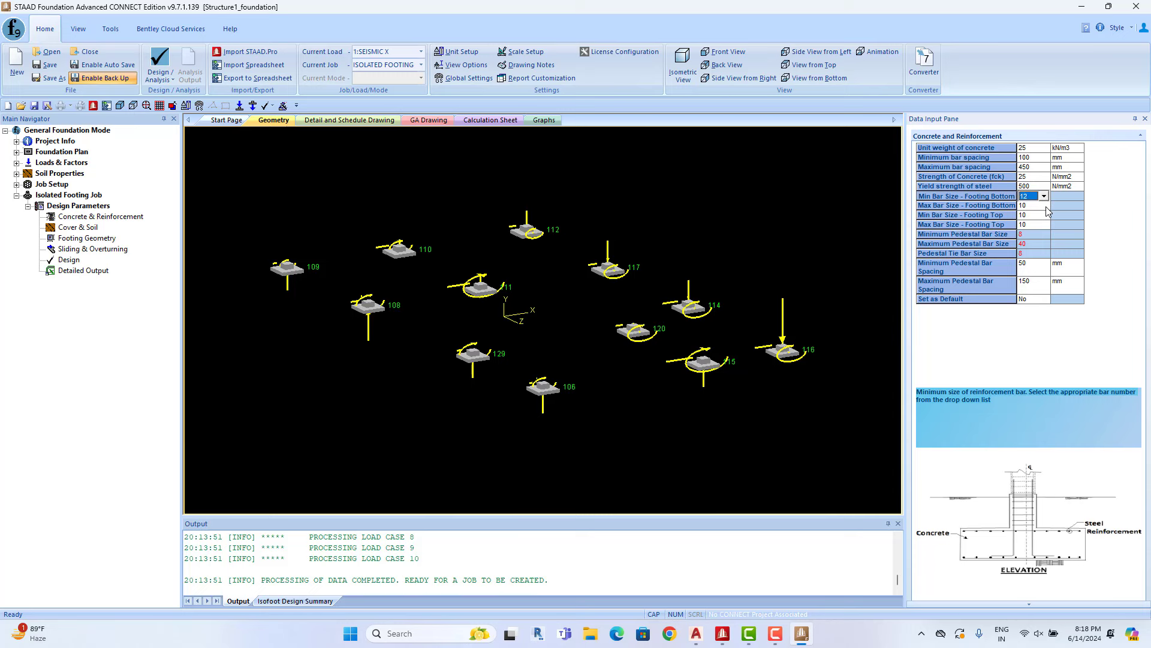
left_click(1046, 207)
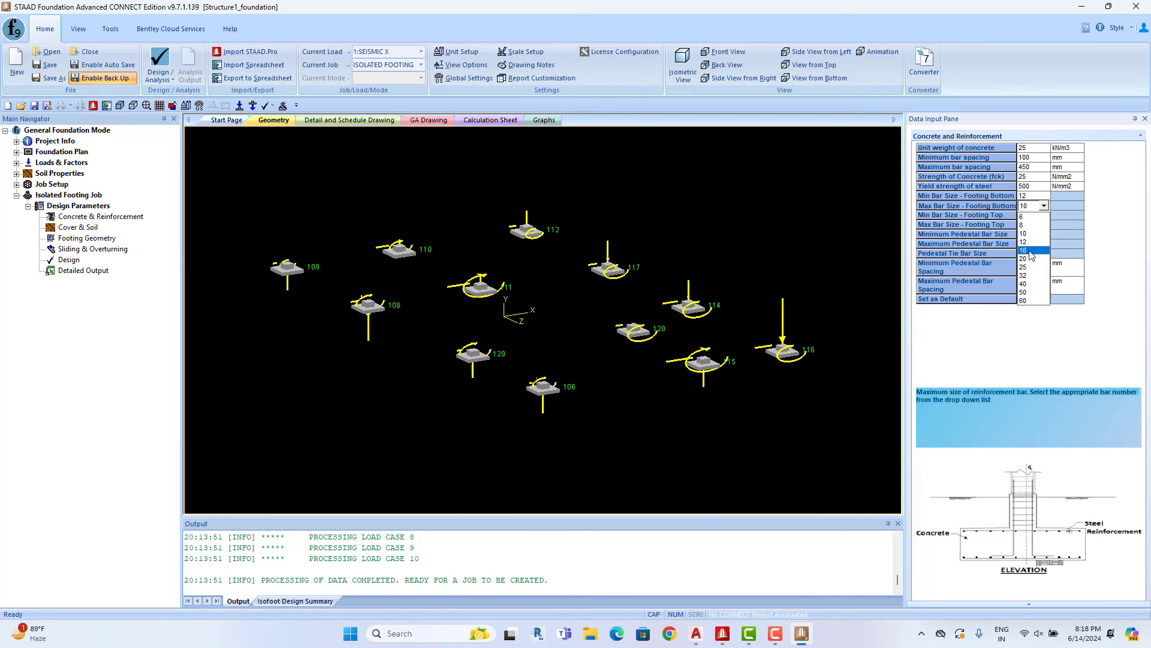
left_click(1031, 251)
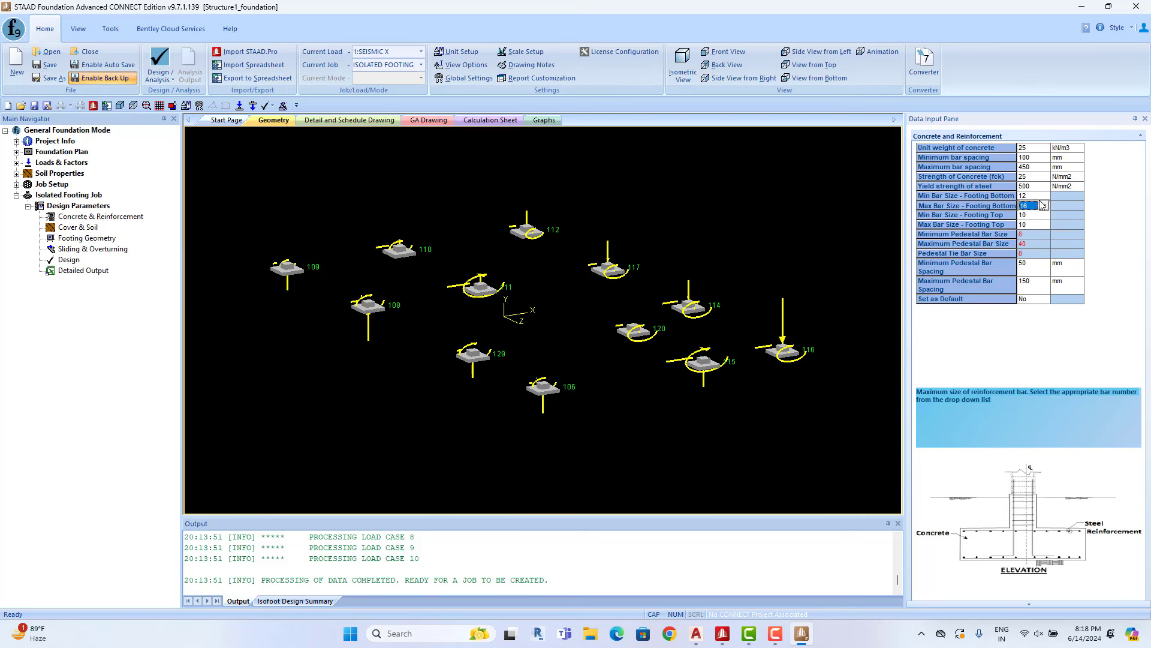
left_click(1045, 216)
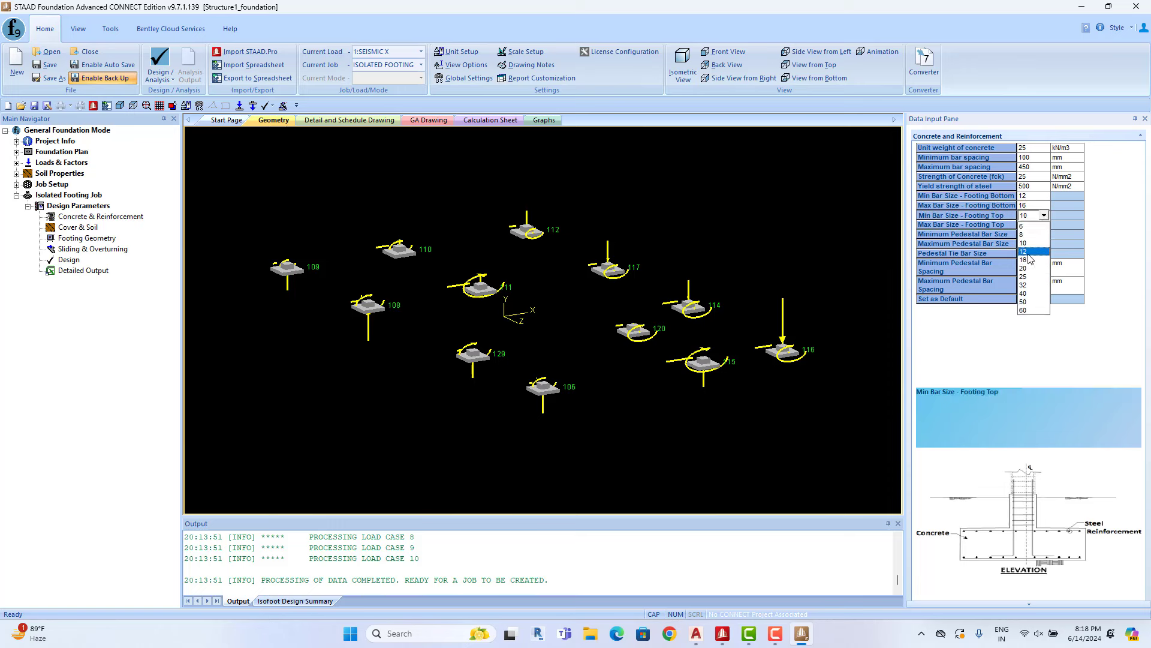
left_click(1029, 254)
left_click(1044, 225)
left_click(1044, 225)
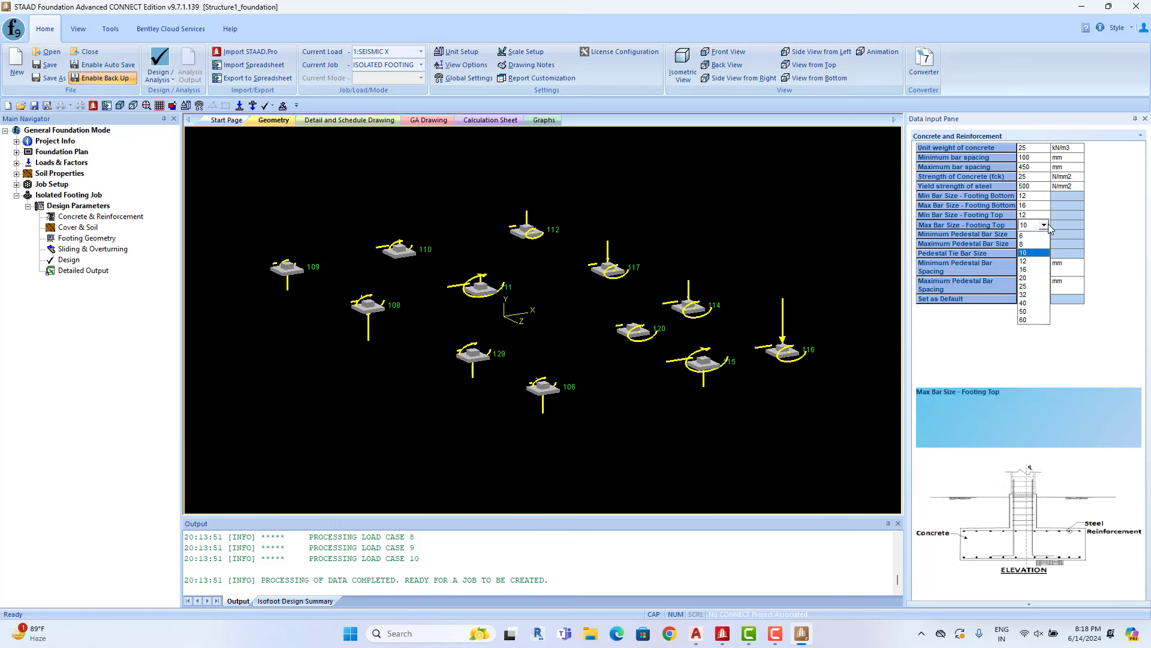
left_click(1034, 269)
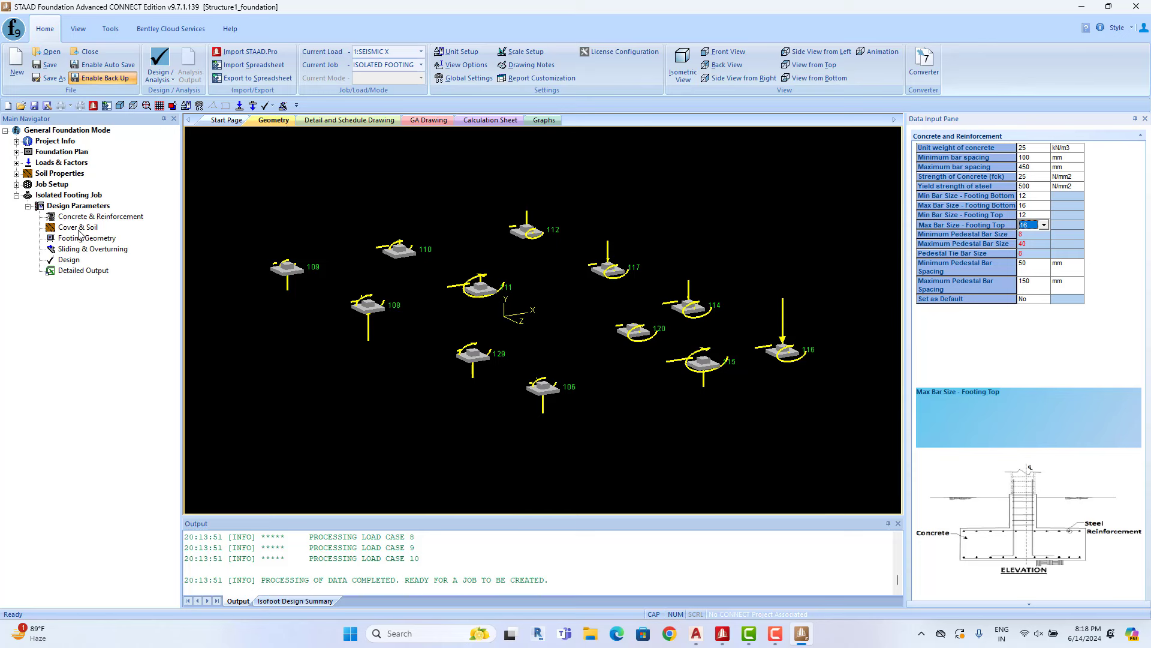
- Set the soil unit weight to 18 kN/m3 in Cover & Soil
left_click(79, 228)
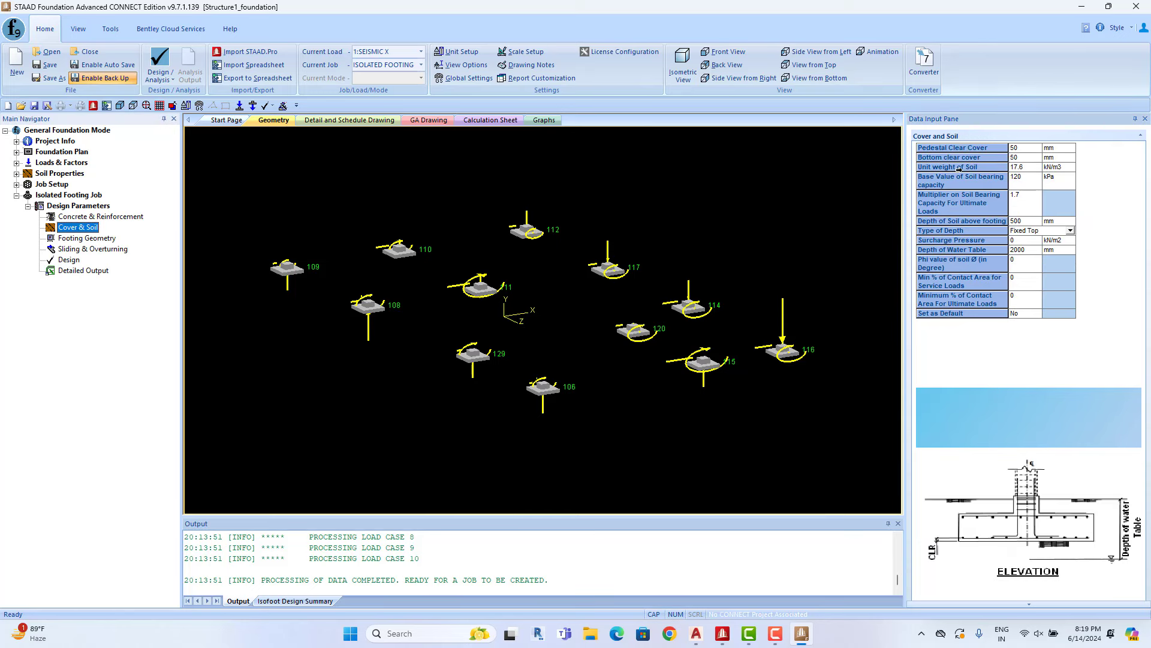
left_click(1065, 170)
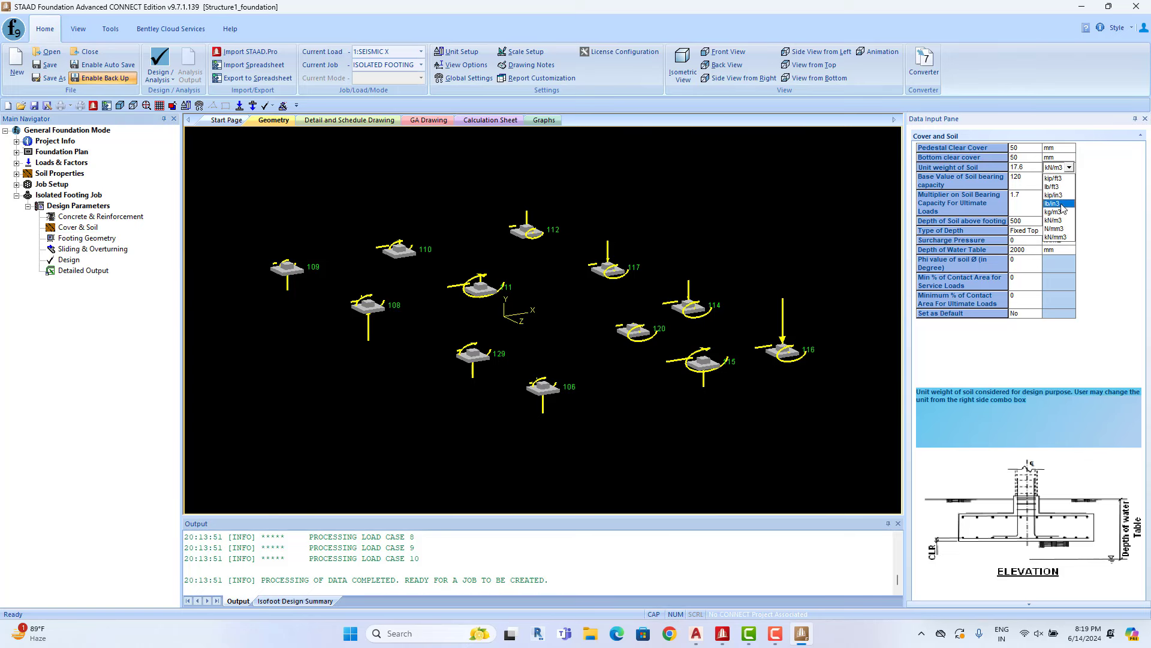
left_click(1069, 168)
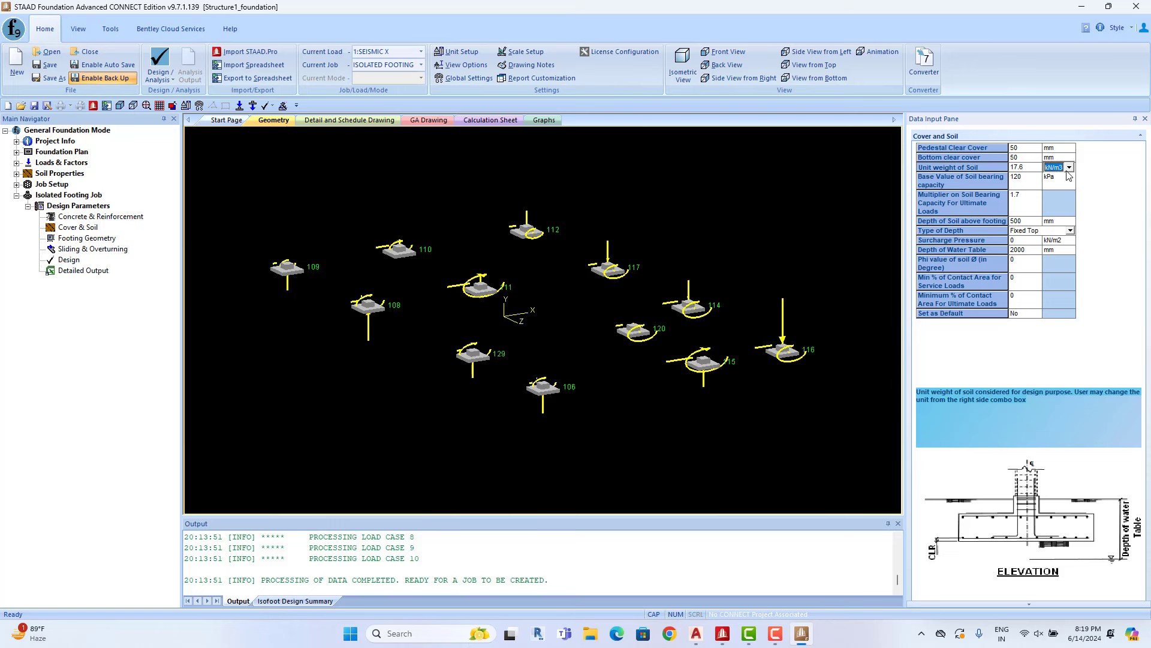
left_click(1032, 169)
type("18")
- Set soil bearing capacity to 20 tonf/m2 and check water table and soil depth values
left_click(1070, 181)
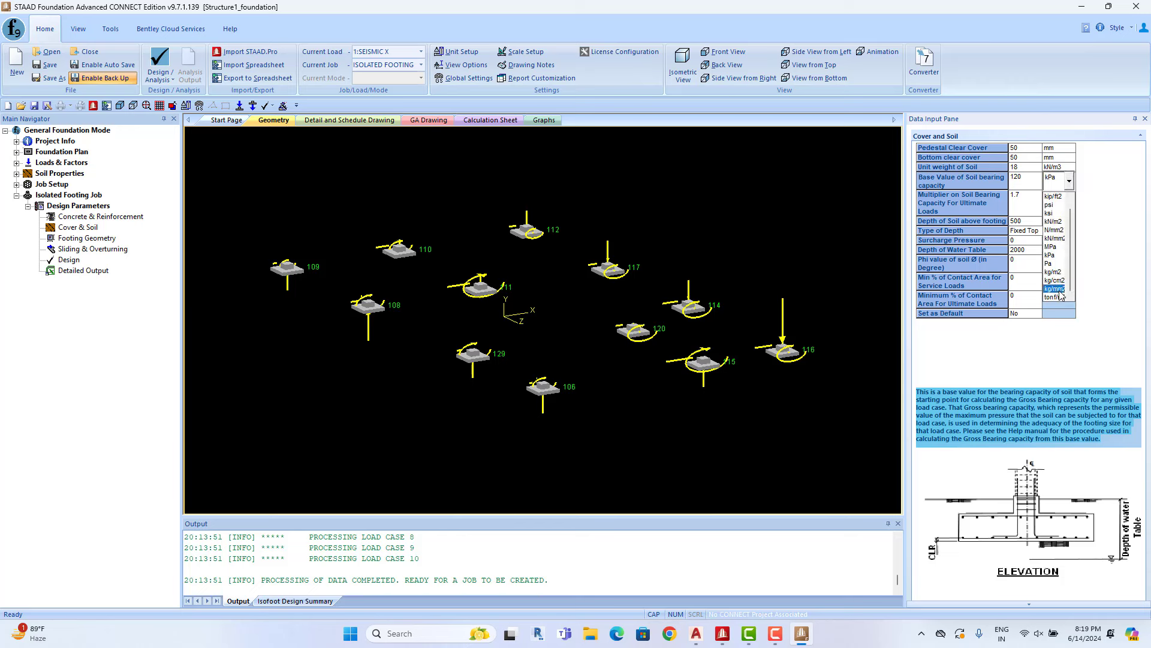
left_click(1057, 296)
left_click(1027, 185)
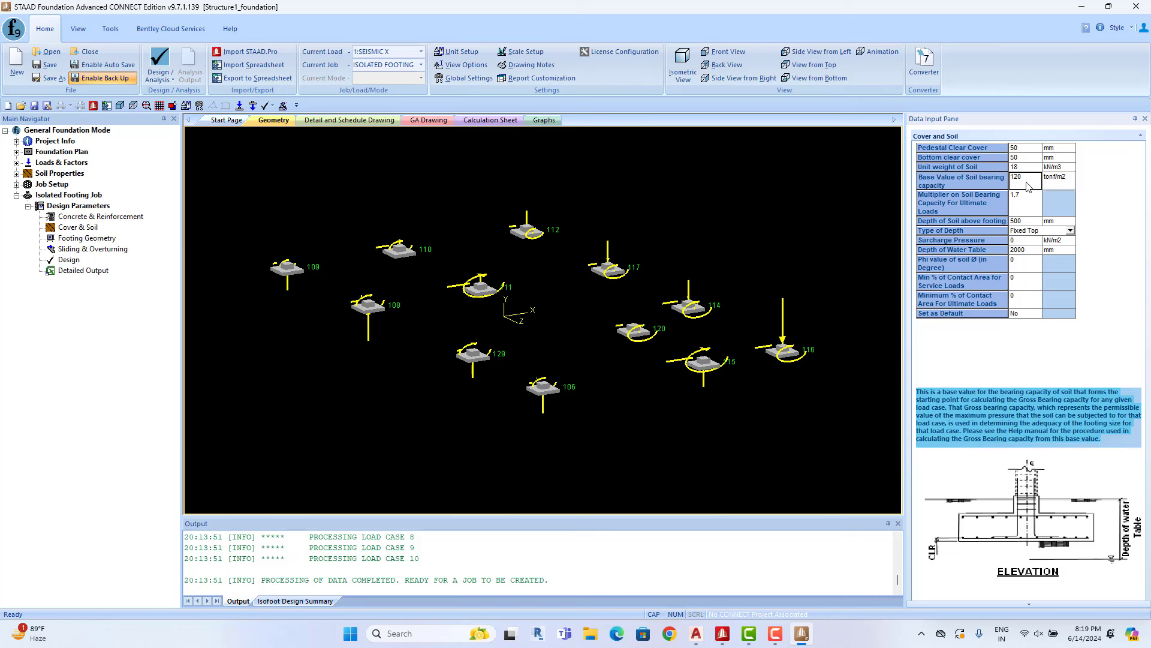
type("2")
left_click(1030, 253)
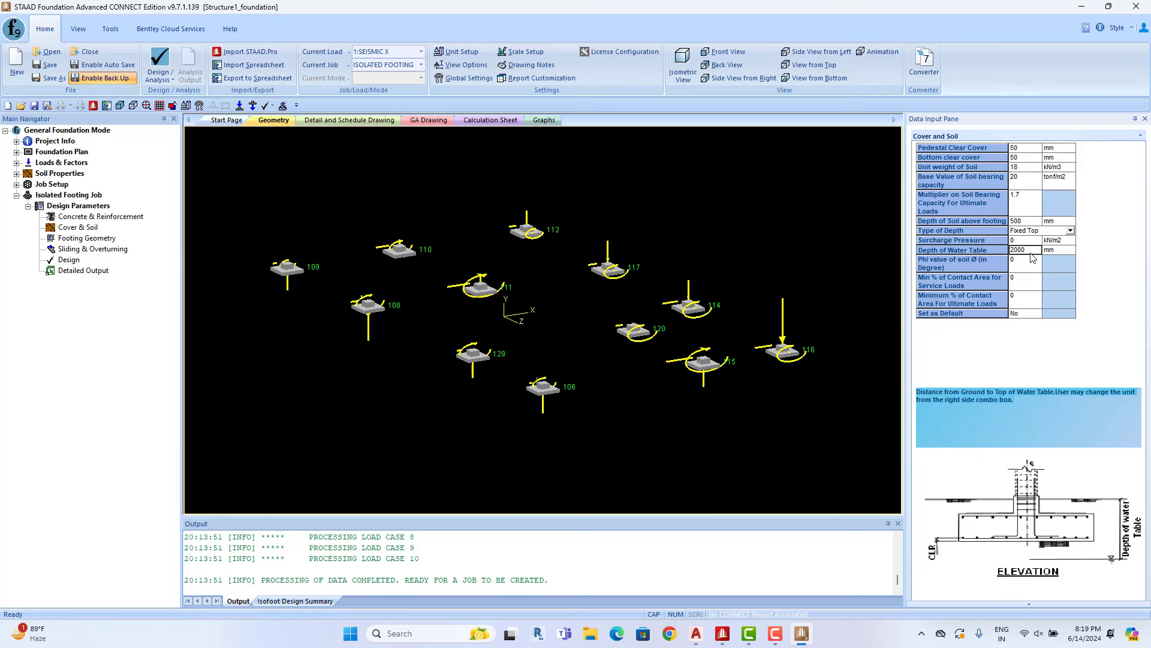
left_click(1030, 222)
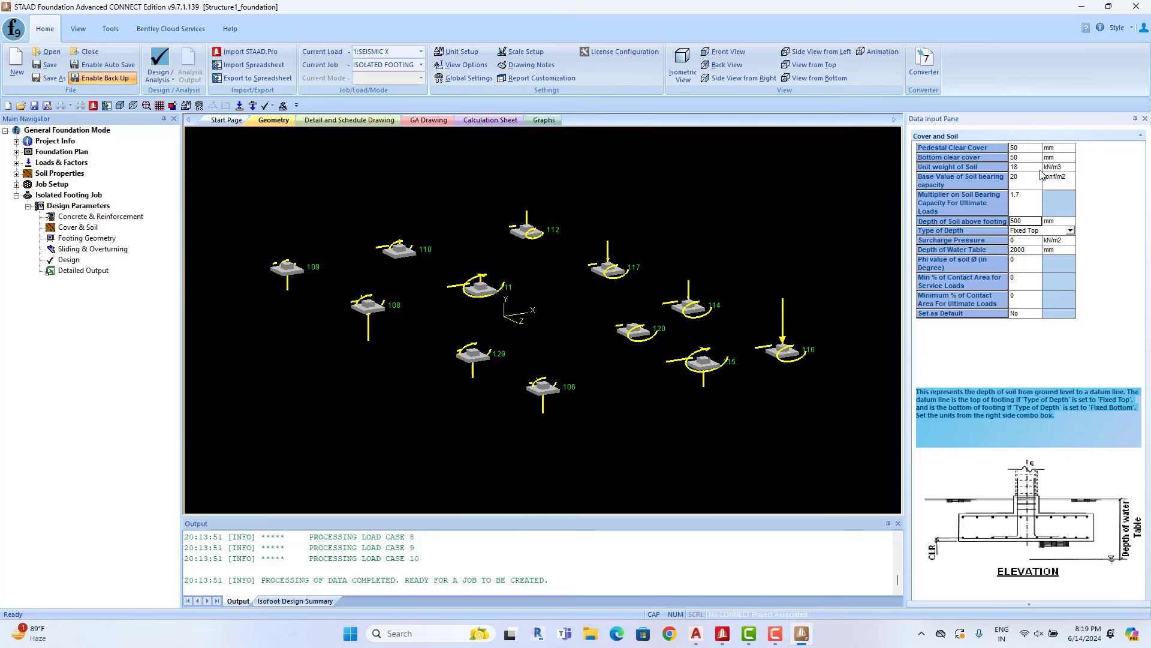
- In Footing Geometry, enter 1000 mm minimum length and width and 350 mm minimum thickness
left_click(90, 239)
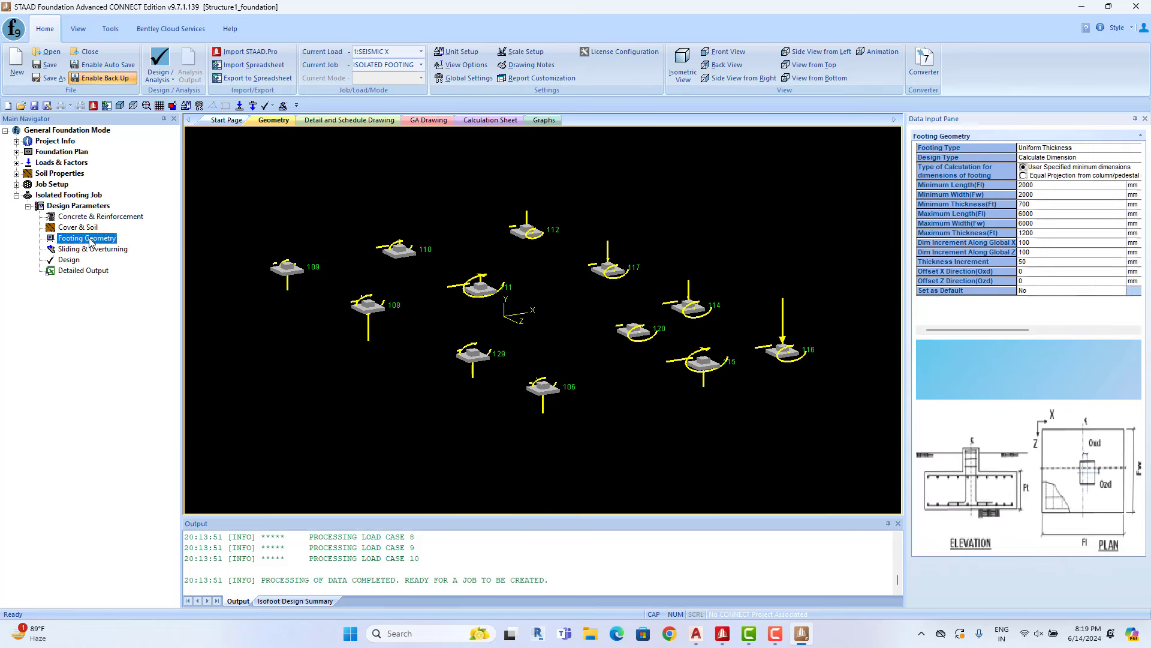
left_click(1051, 187)
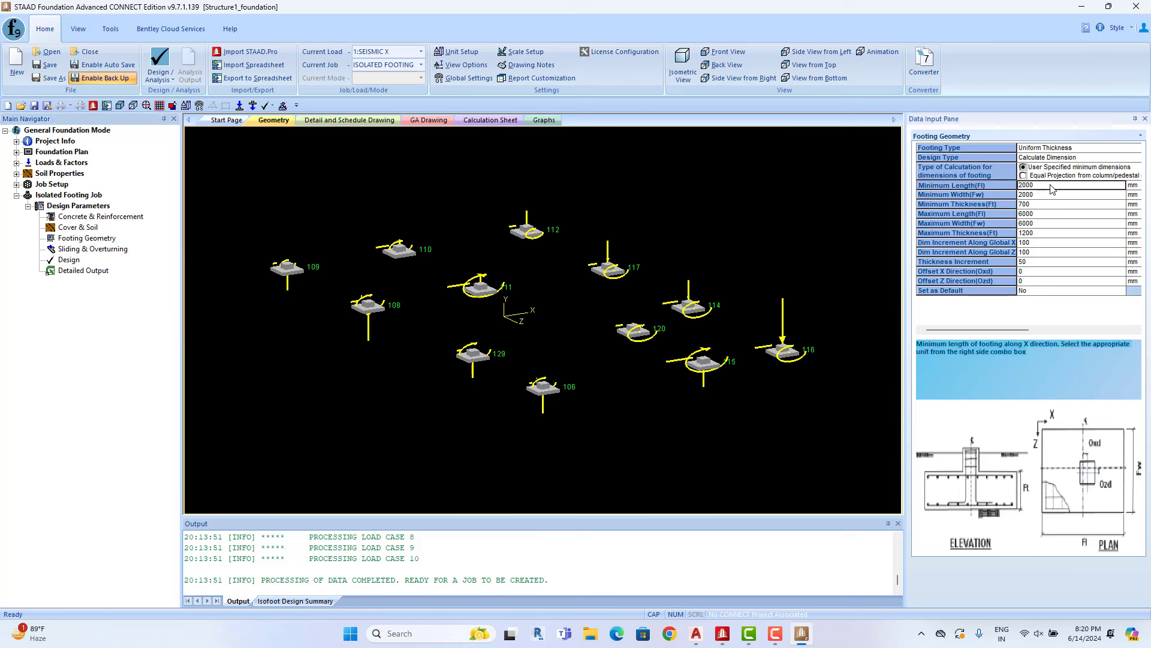
type("10")
left_click(1053, 194)
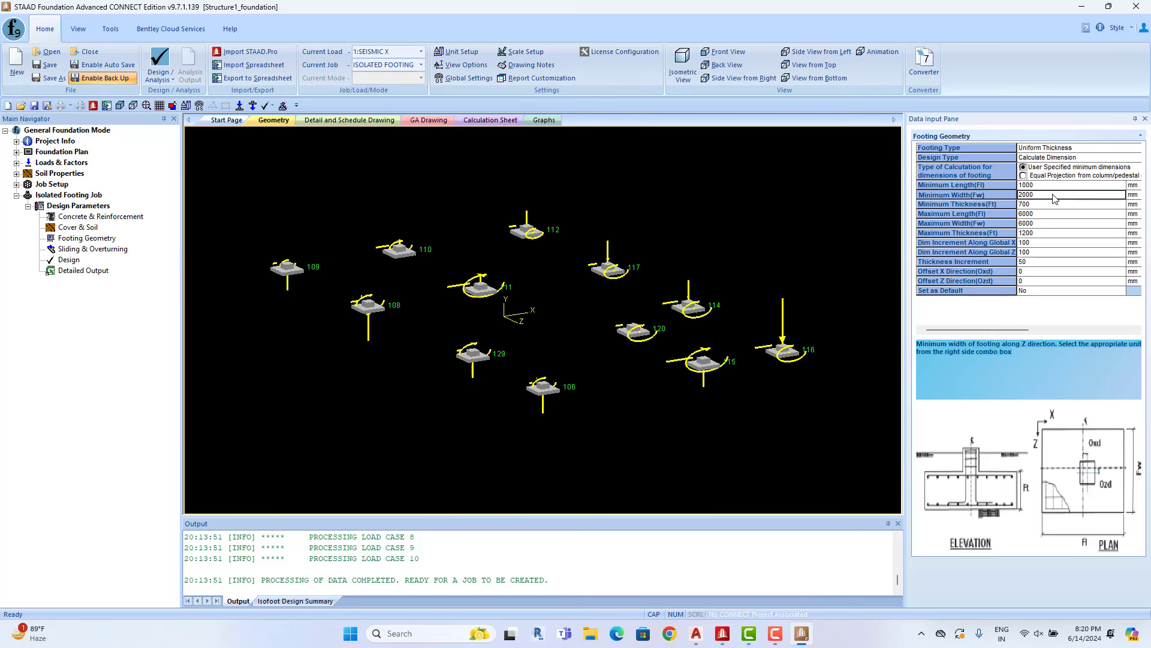
type("1")
left_click(1053, 207)
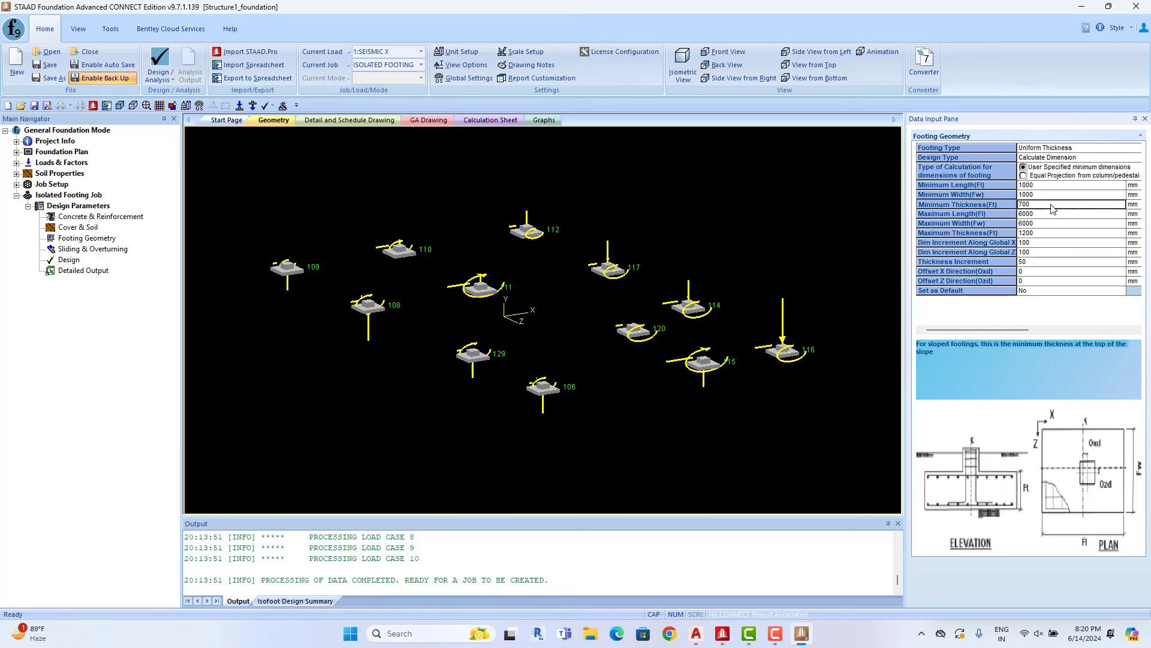
type("350")
left_click(1053, 215)
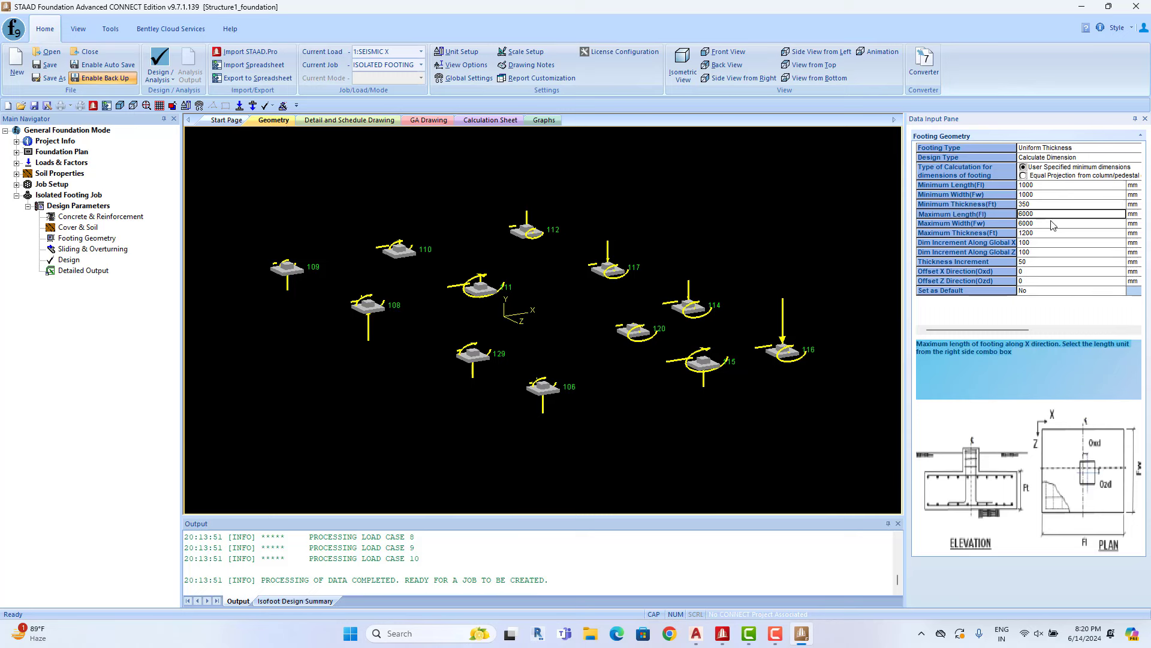
left_click(1053, 235)
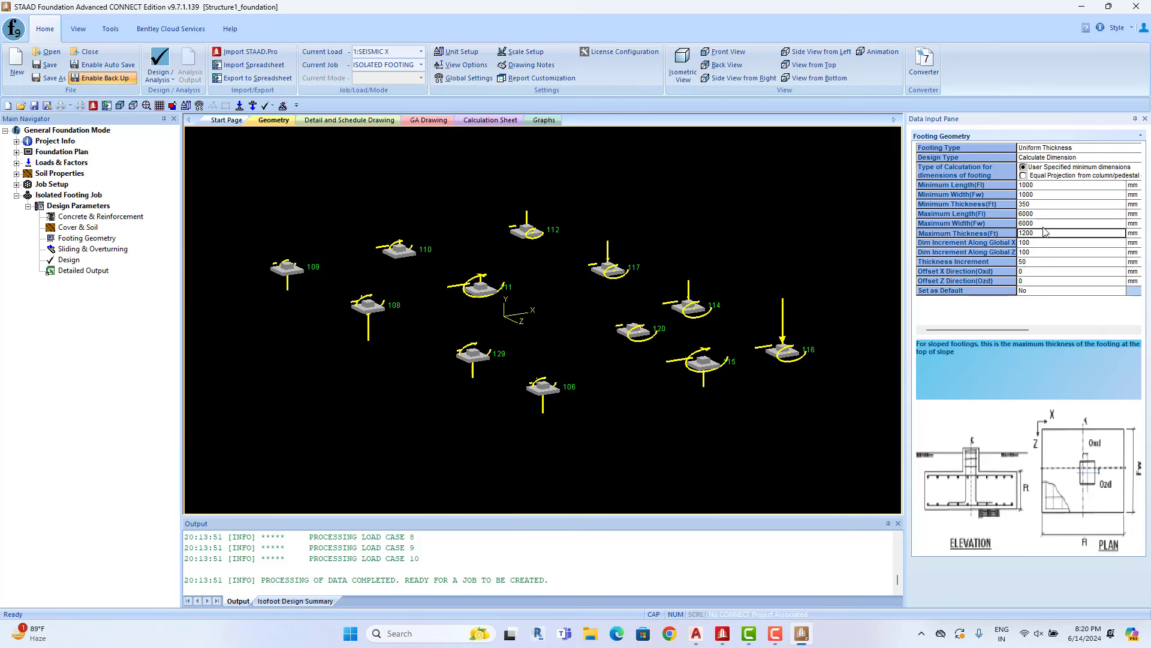
left_click_drag(1044, 185, 1042, 207)
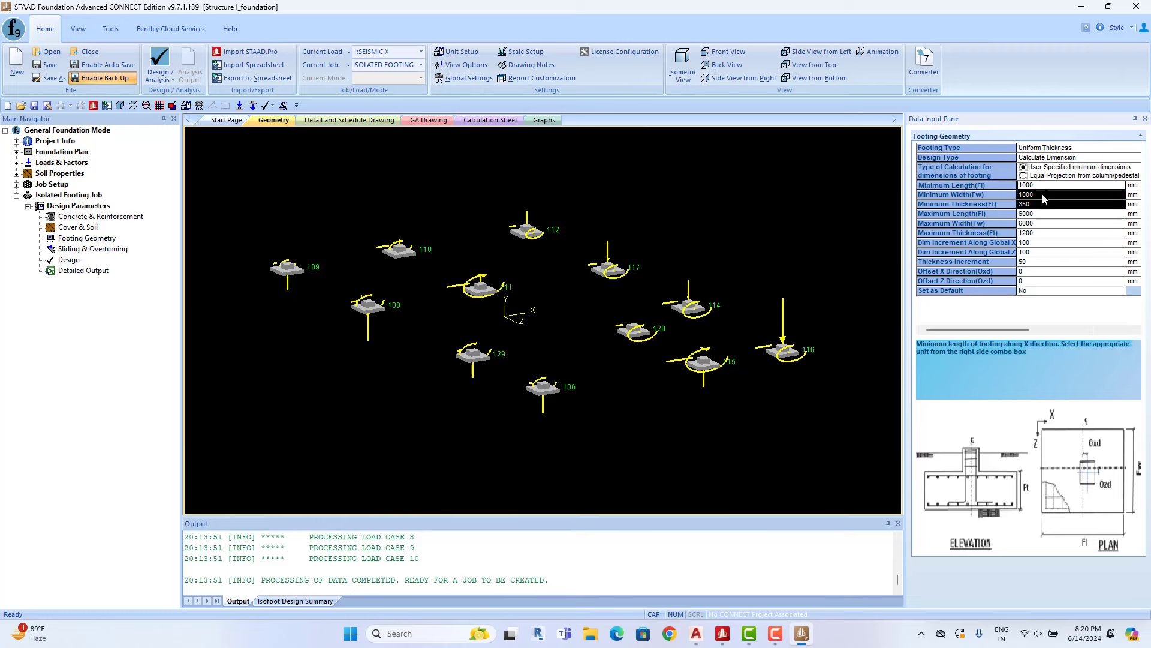
- Run the isolated footing design, confirming the prompt and saving the modified data
left_click(77, 264)
left_click(577, 343)
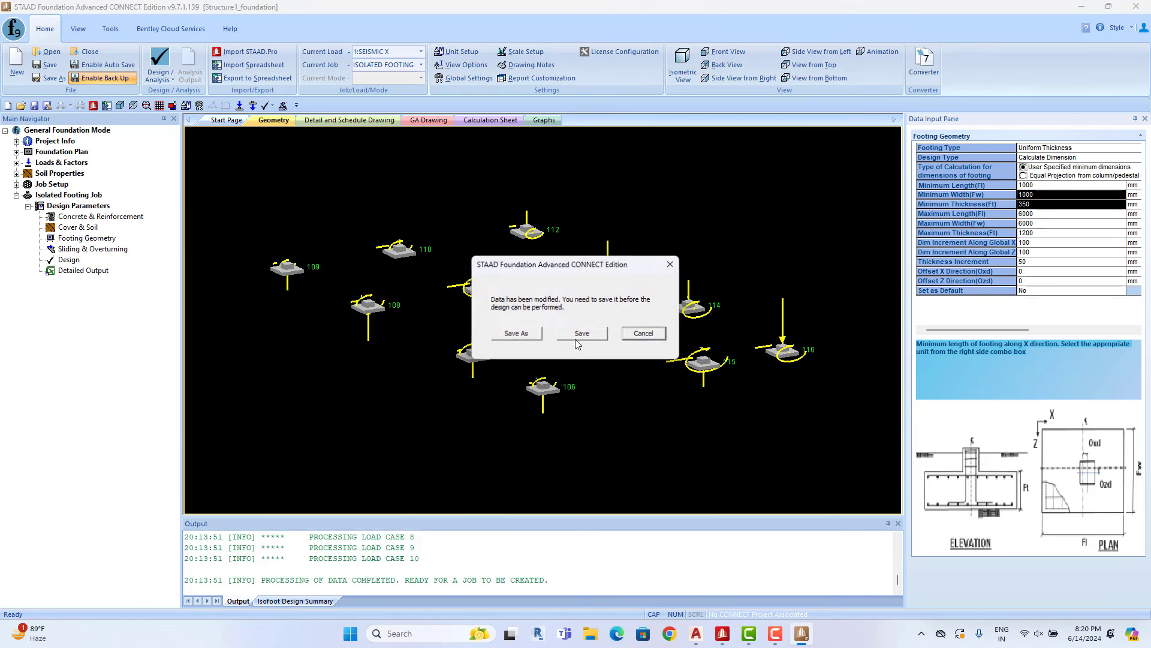
left_click(579, 334)
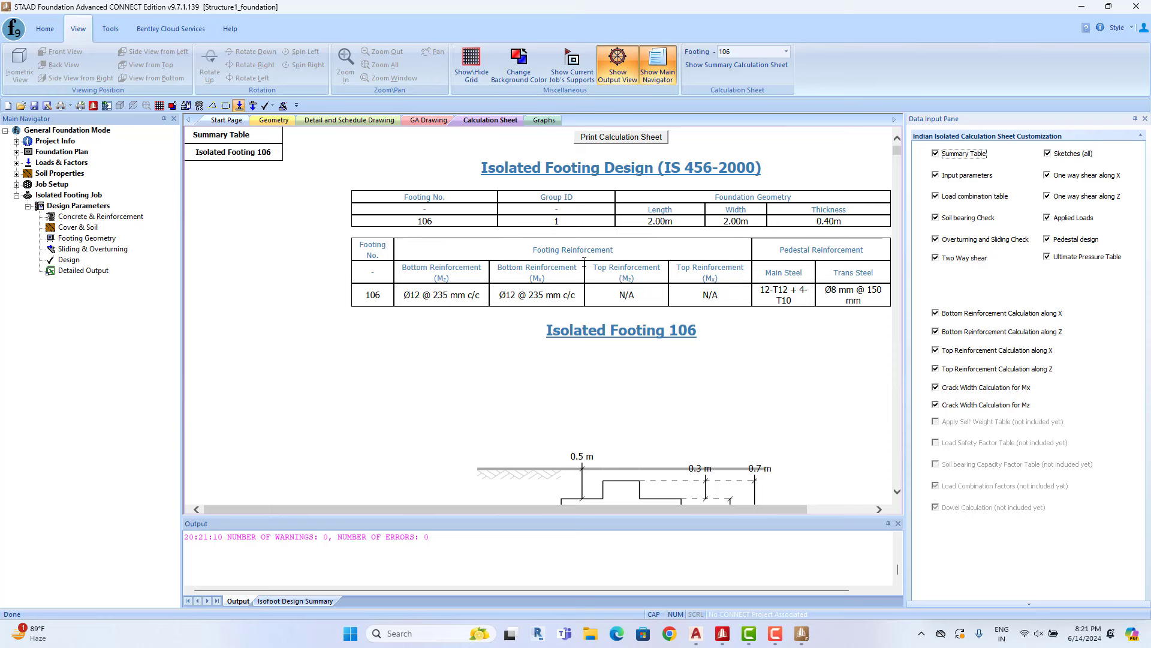
- Open the GA Drawing and zoom into the schedule of 12 footing sizes
left_click(423, 121)
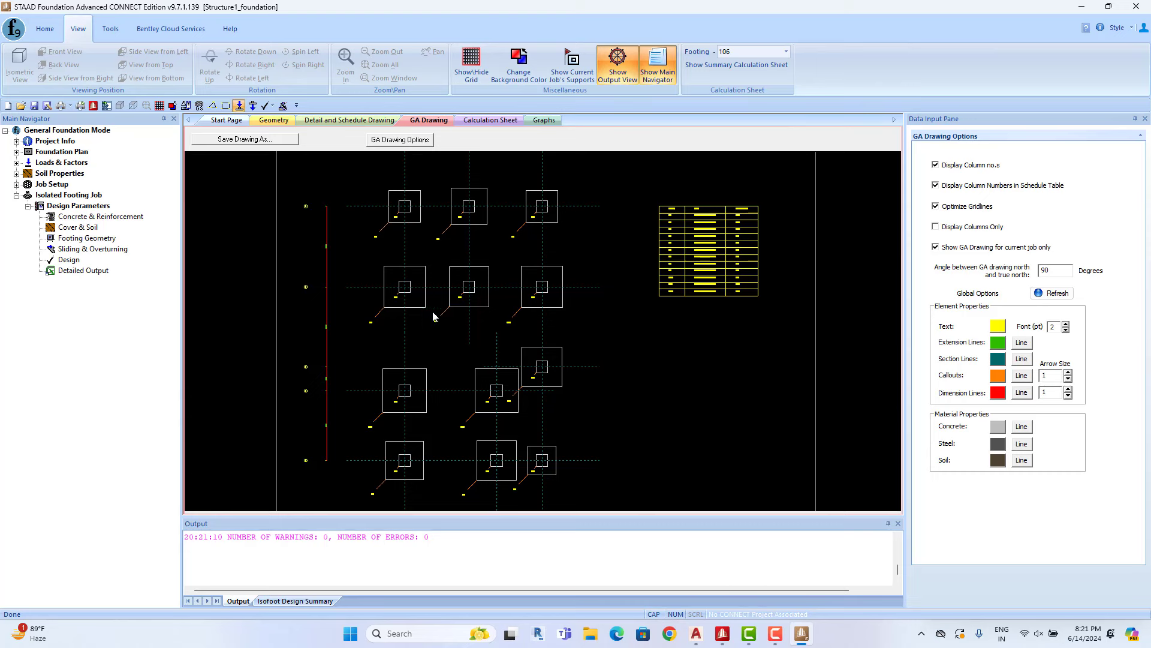
scroll(668, 301, "up", 2)
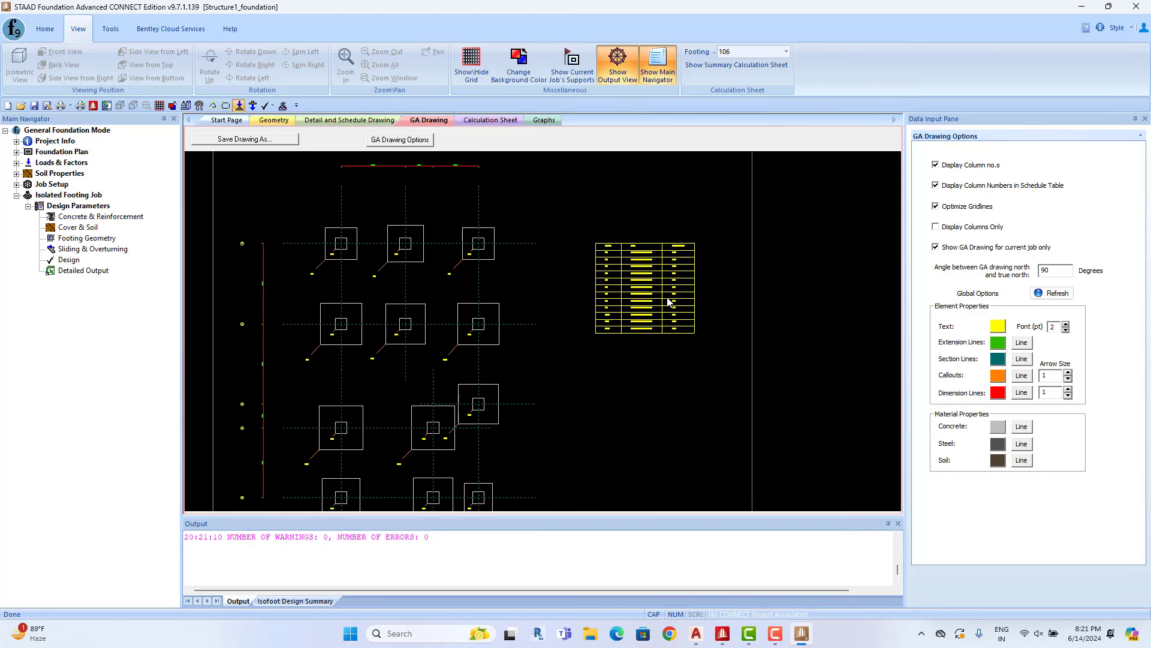
scroll(674, 301, "up", 2)
scroll(654, 282, "up", 1)
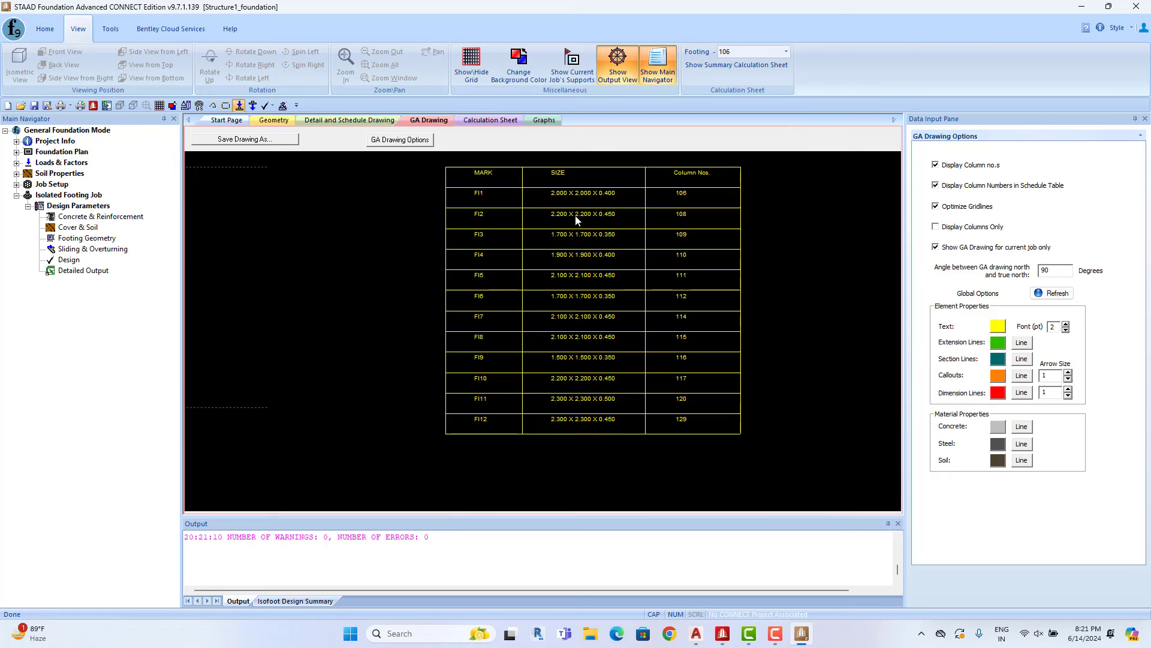
scroll(575, 220, "up", 2)
scroll(557, 240, "down", 1)
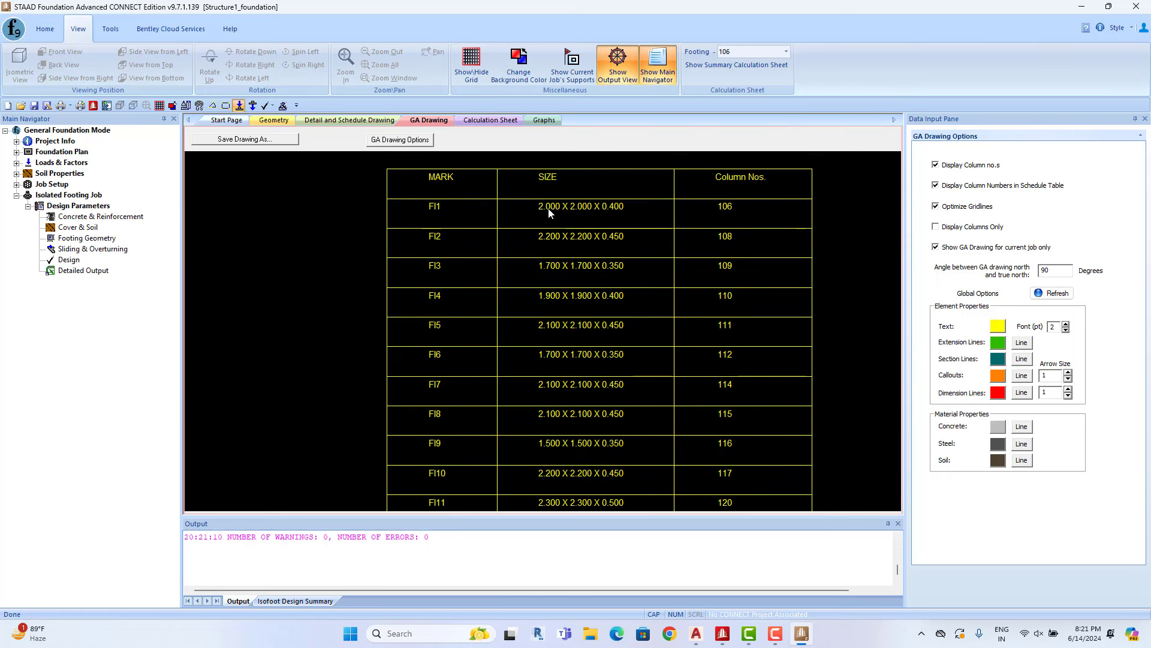
scroll(594, 311, "down", 1)
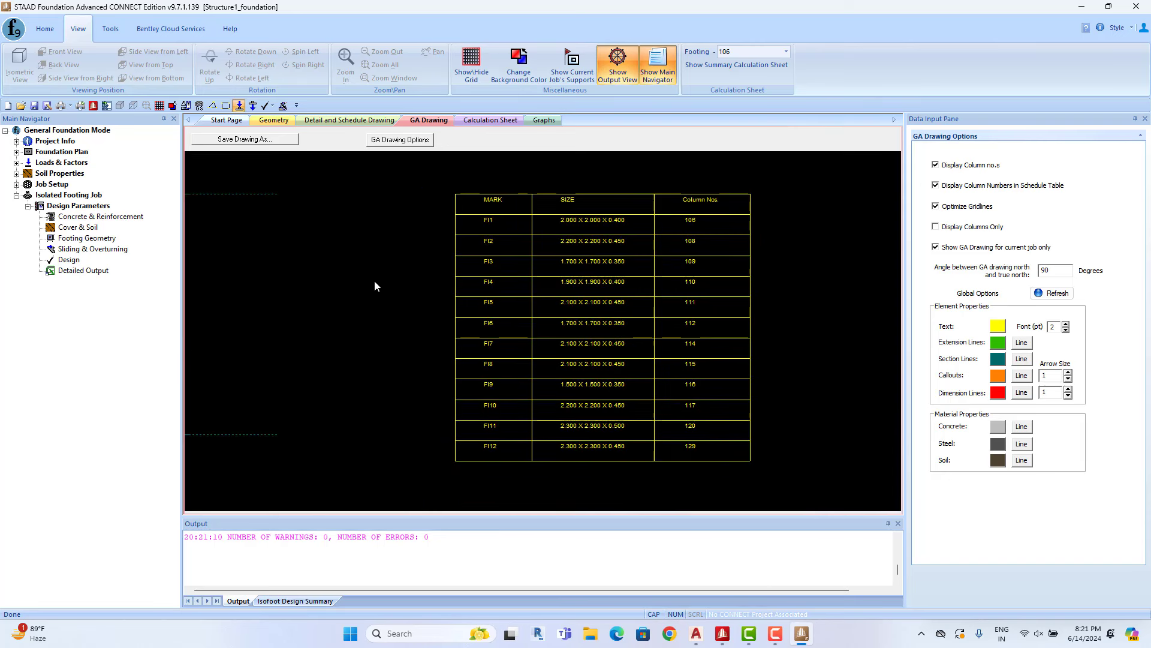
- In Unit setup, set length to ft and reinforcing bar and spacing units to in
left_click(186, 110)
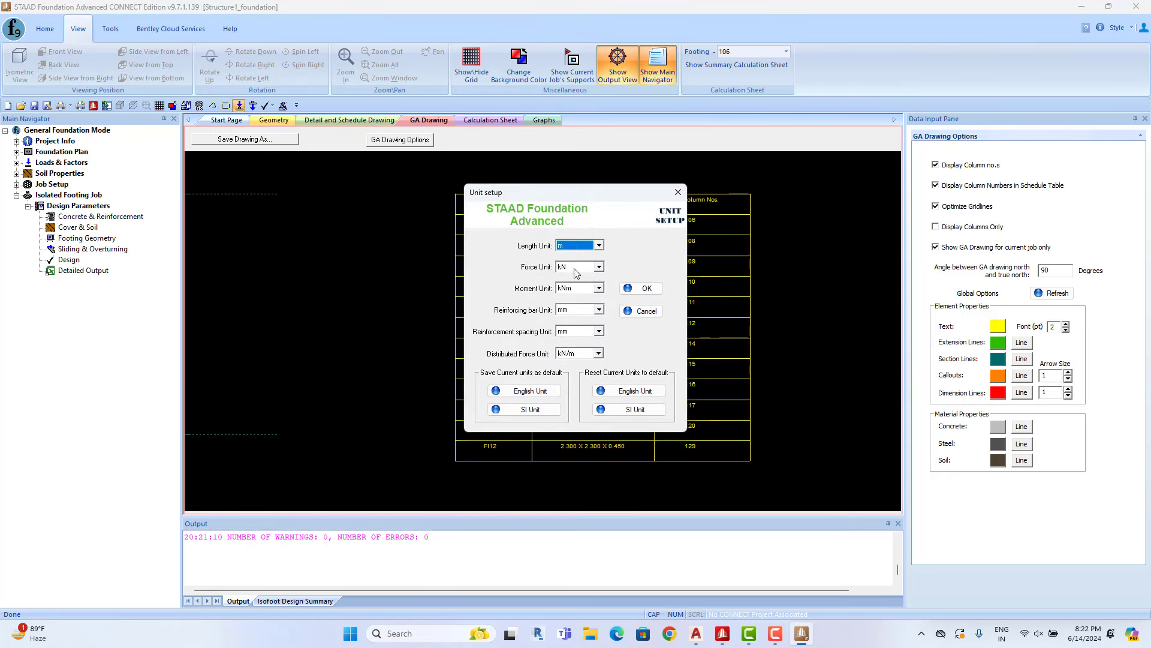
left_click(599, 246)
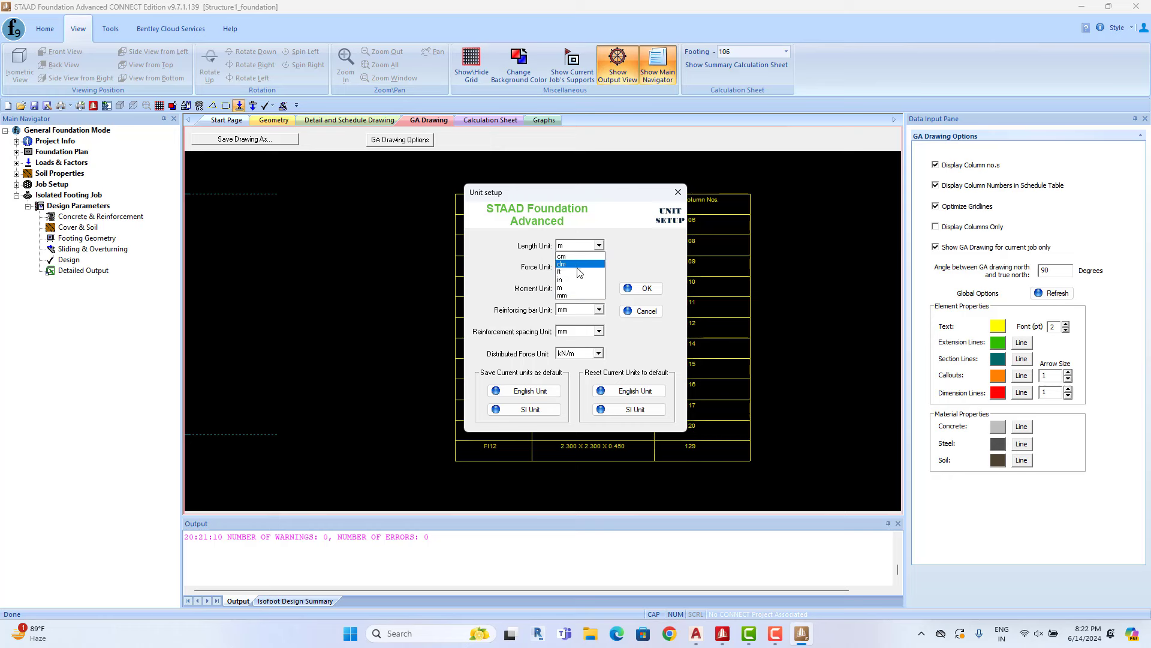
left_click(570, 273)
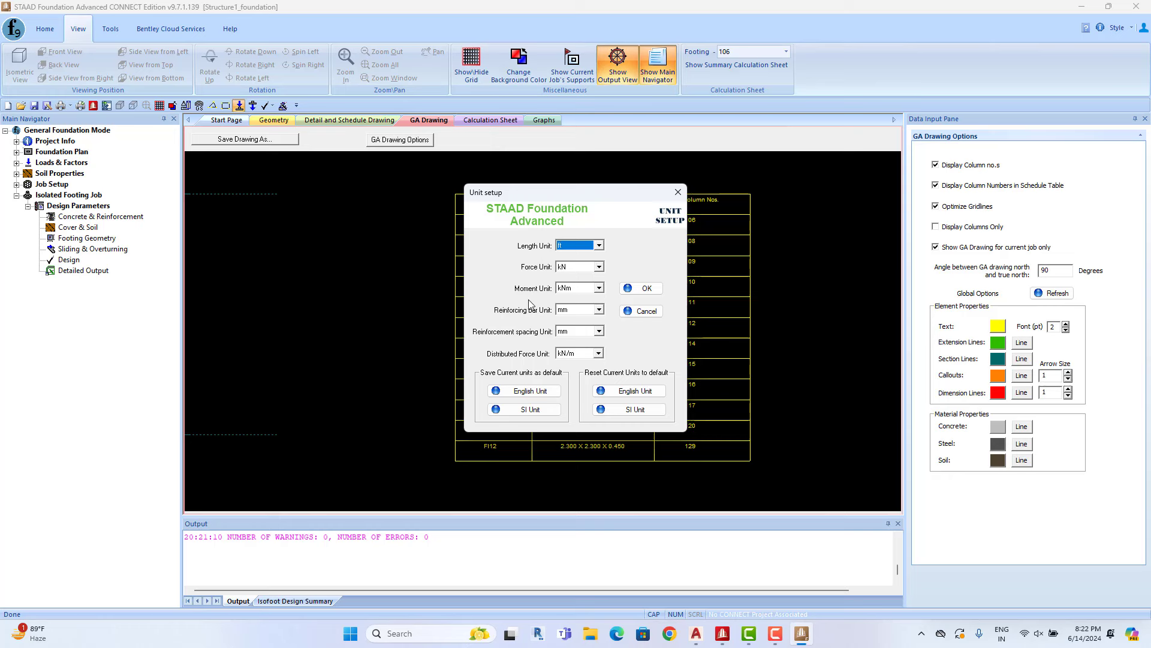
left_click(600, 310)
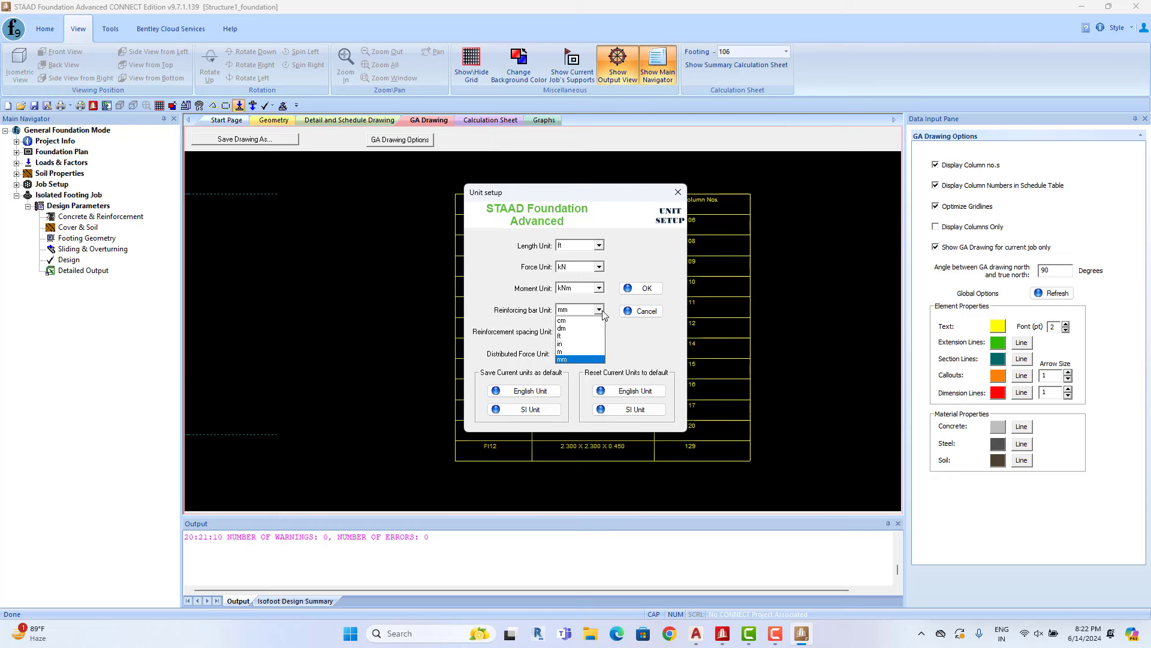
left_click(569, 343)
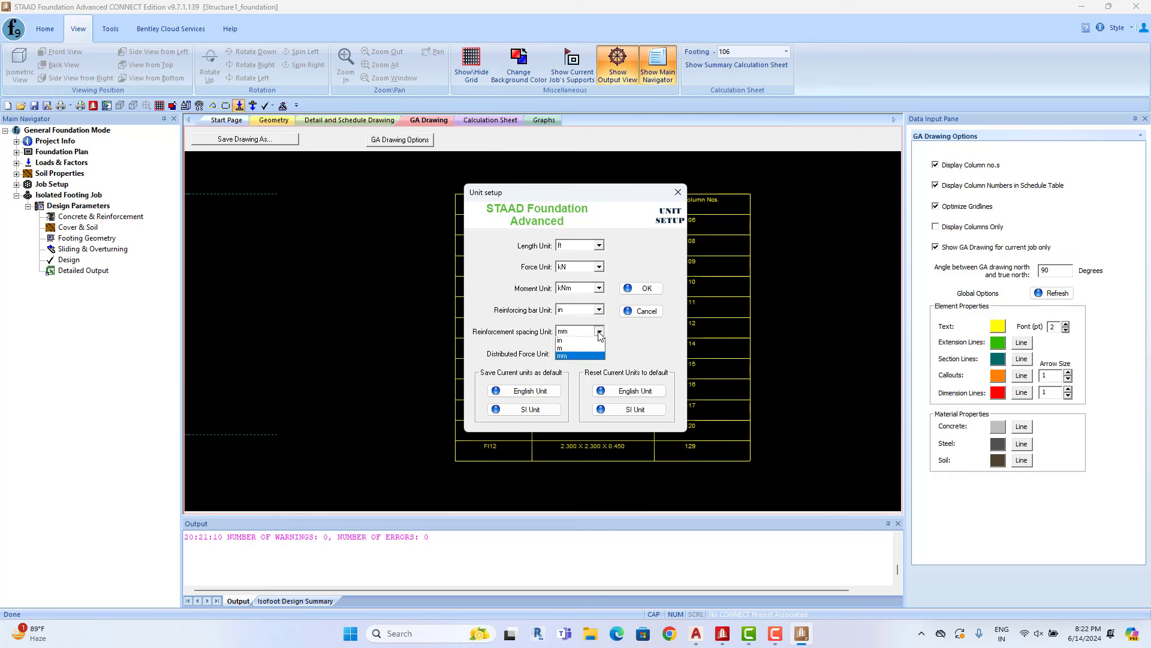
left_click(599, 332)
left_click(573, 366)
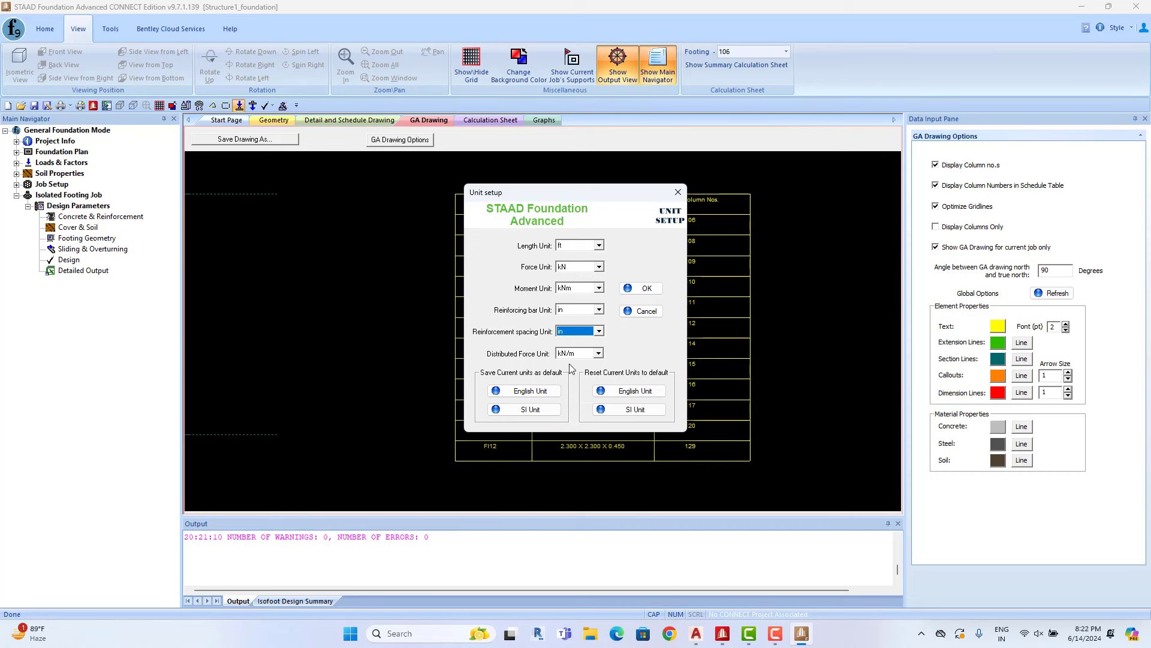
left_click(652, 292)
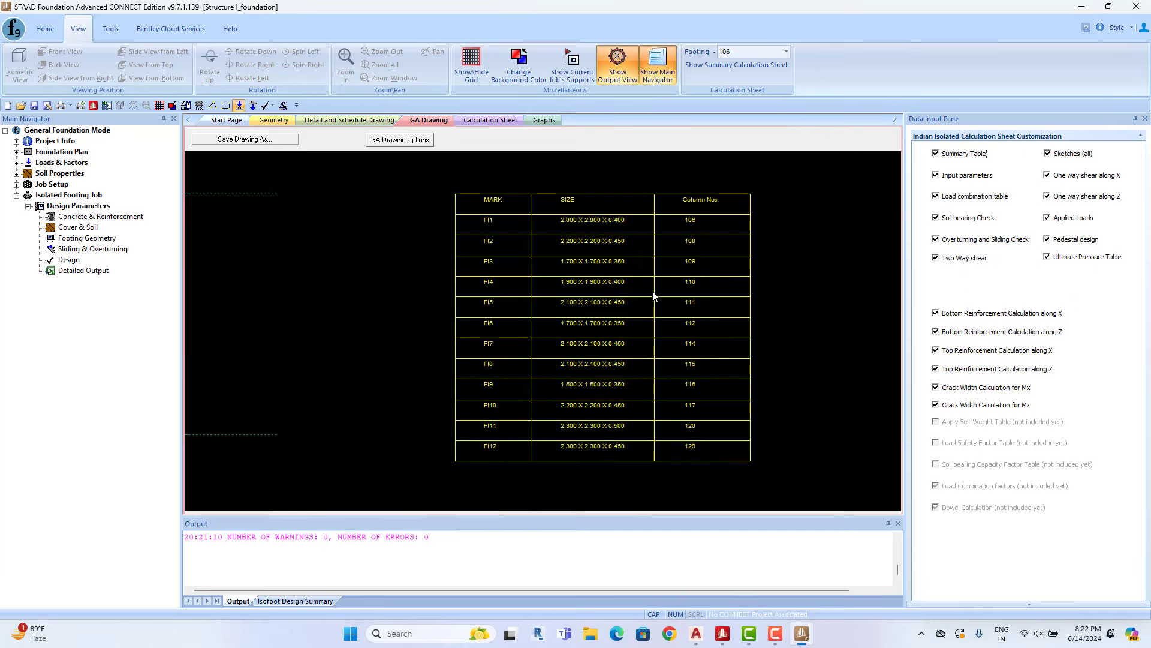
- Zoom into the footing schedule and pan down to read rows FI1–FI12 in feet
scroll(649, 294, "up", 5)
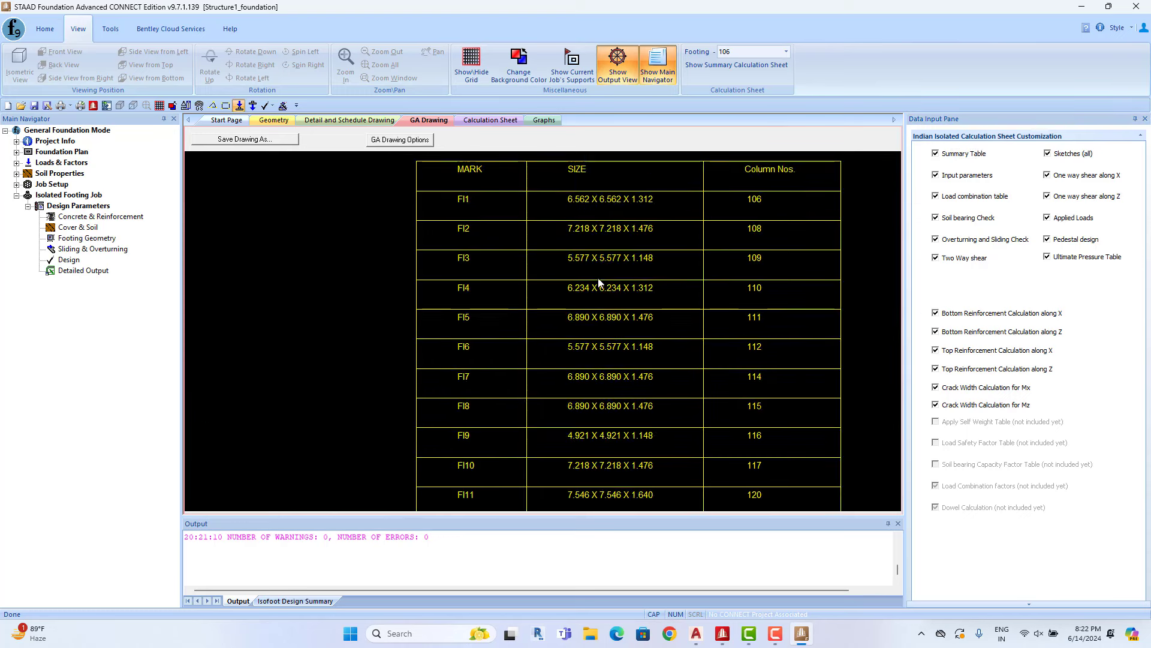
scroll(581, 305, "down", 1)
scroll(581, 306, "up", 2)
scroll(566, 301, "up", 1)
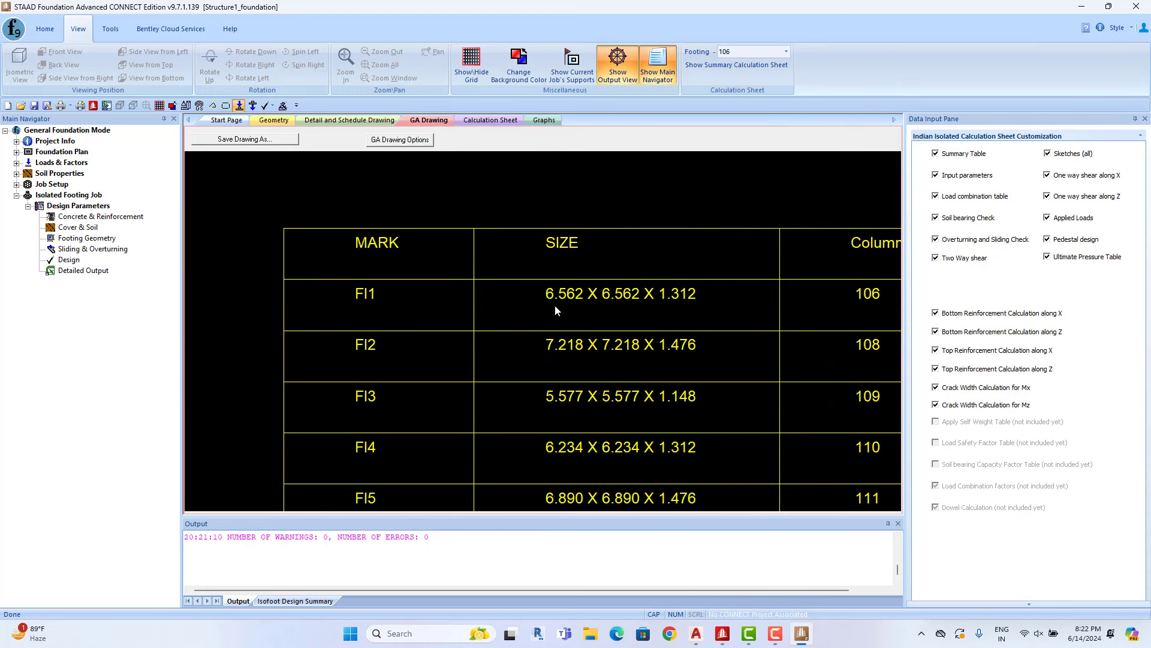
scroll(631, 304, "up", 1)
scroll(597, 276, "down", 1)
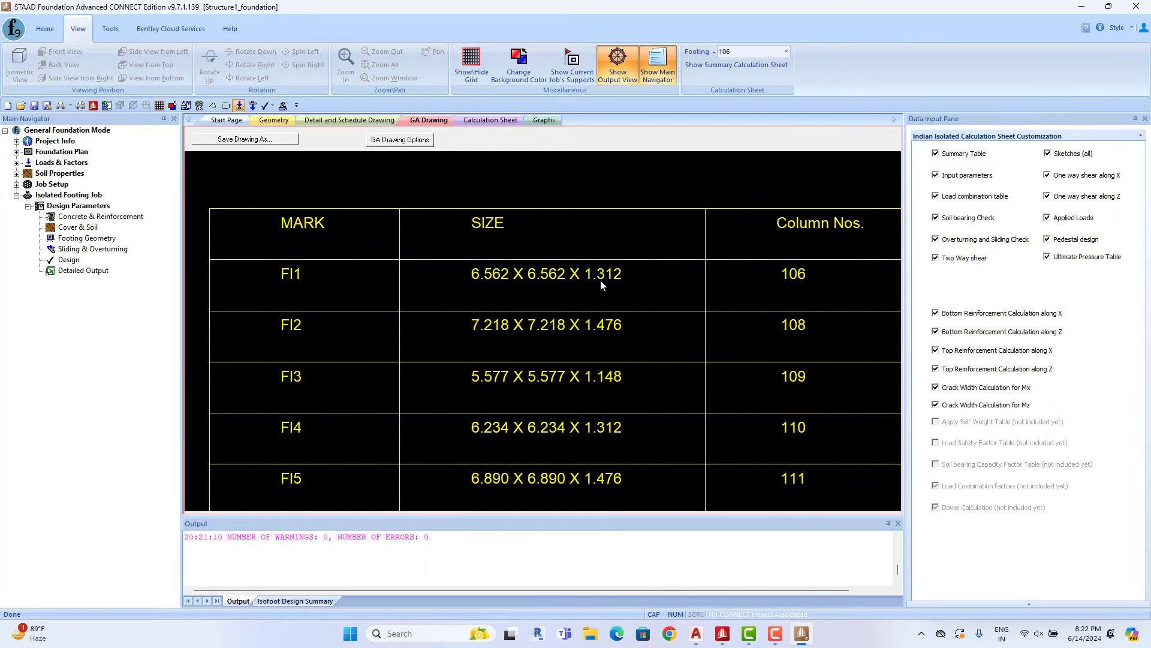
scroll(602, 278, "down", 2)
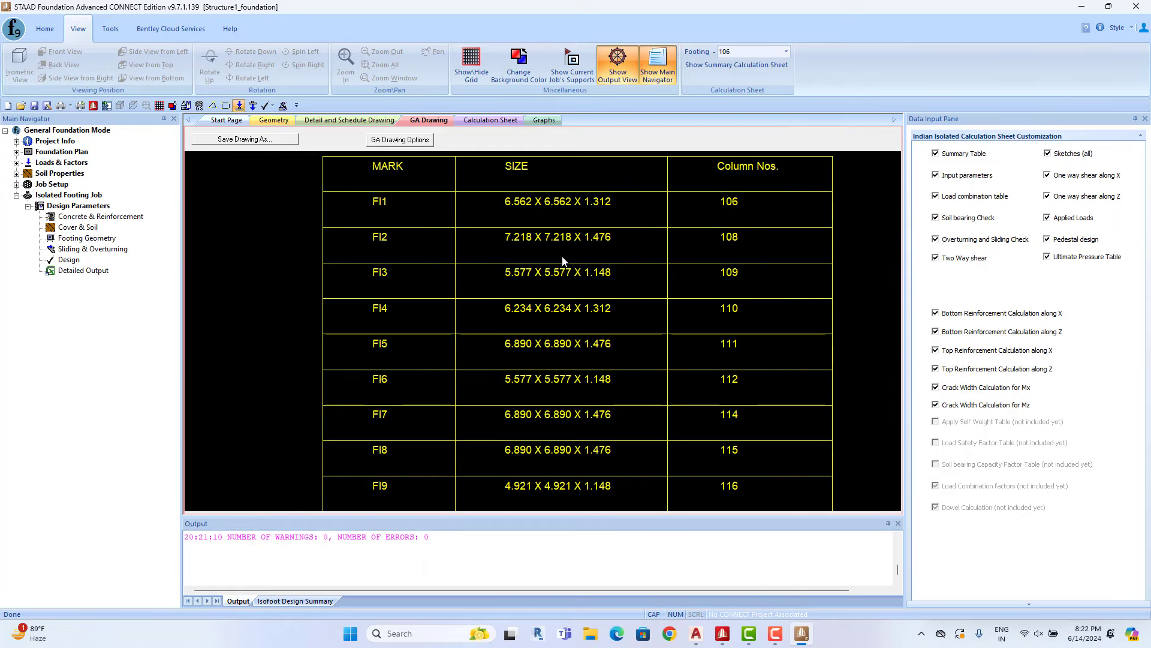
middle_click_drag(566, 350, 562, 319)
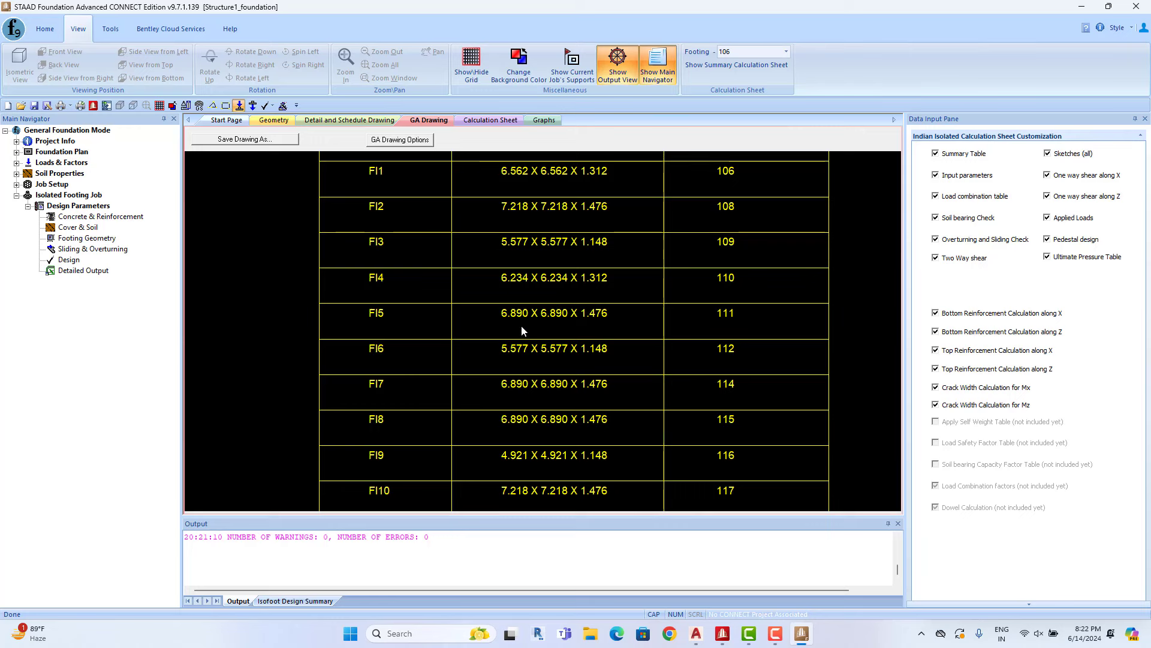
scroll(543, 306, "down", 3)
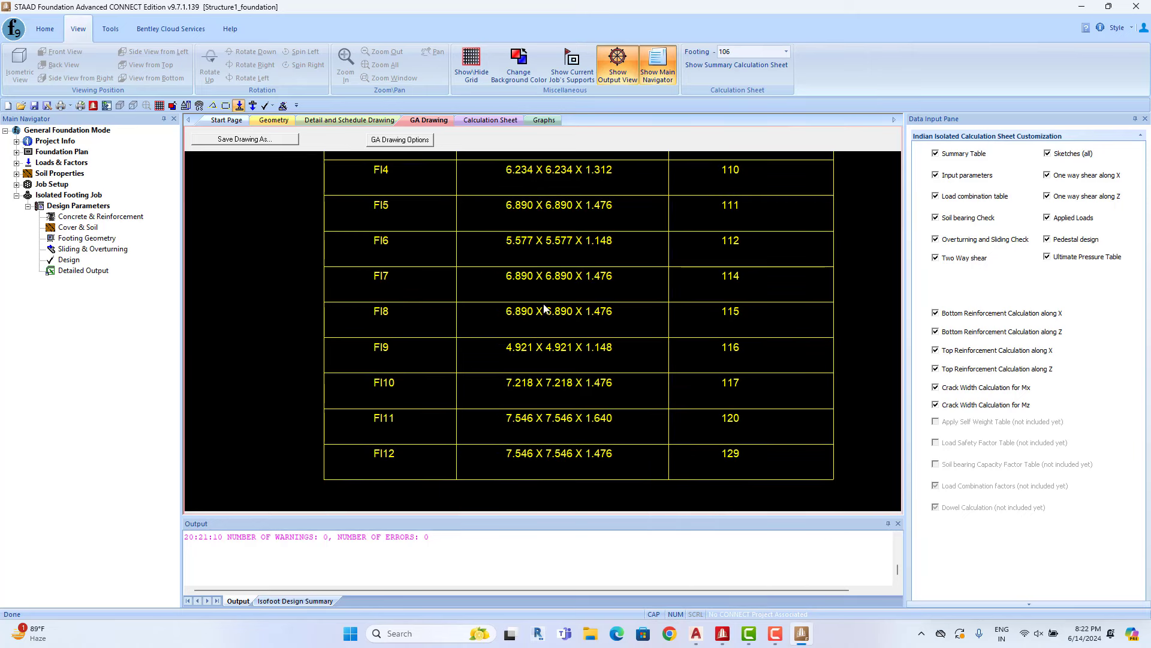
scroll(533, 275, "up", 3)
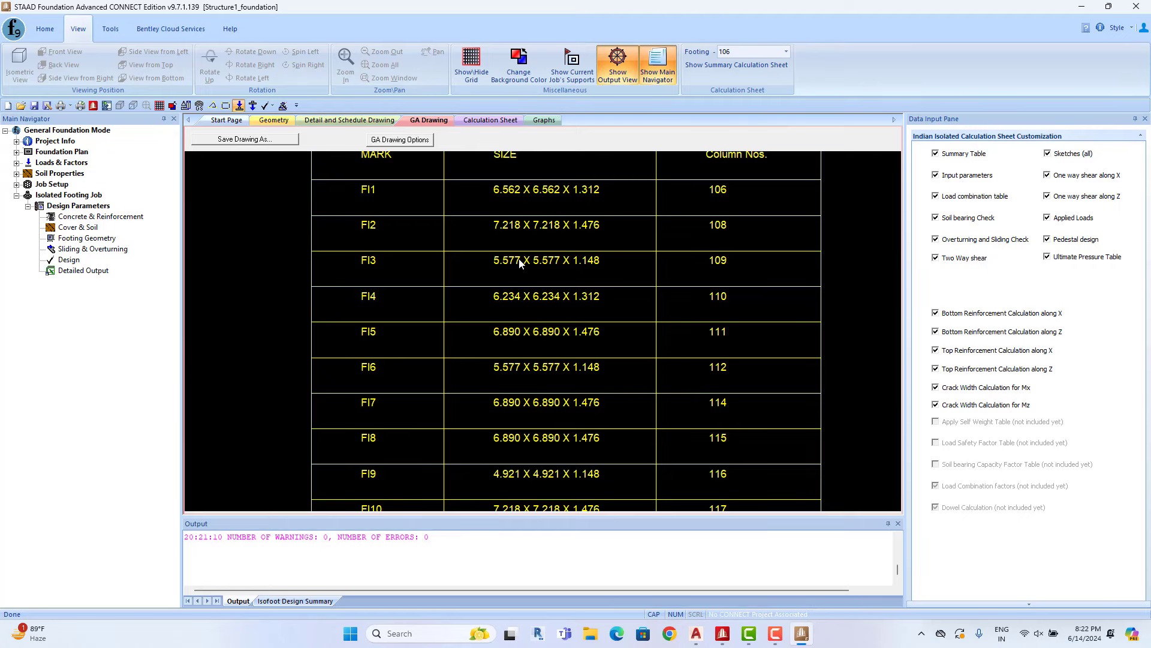
- Zoom out to the full GA sheet showing the footing plan and schedule
scroll(522, 288, "down", 3)
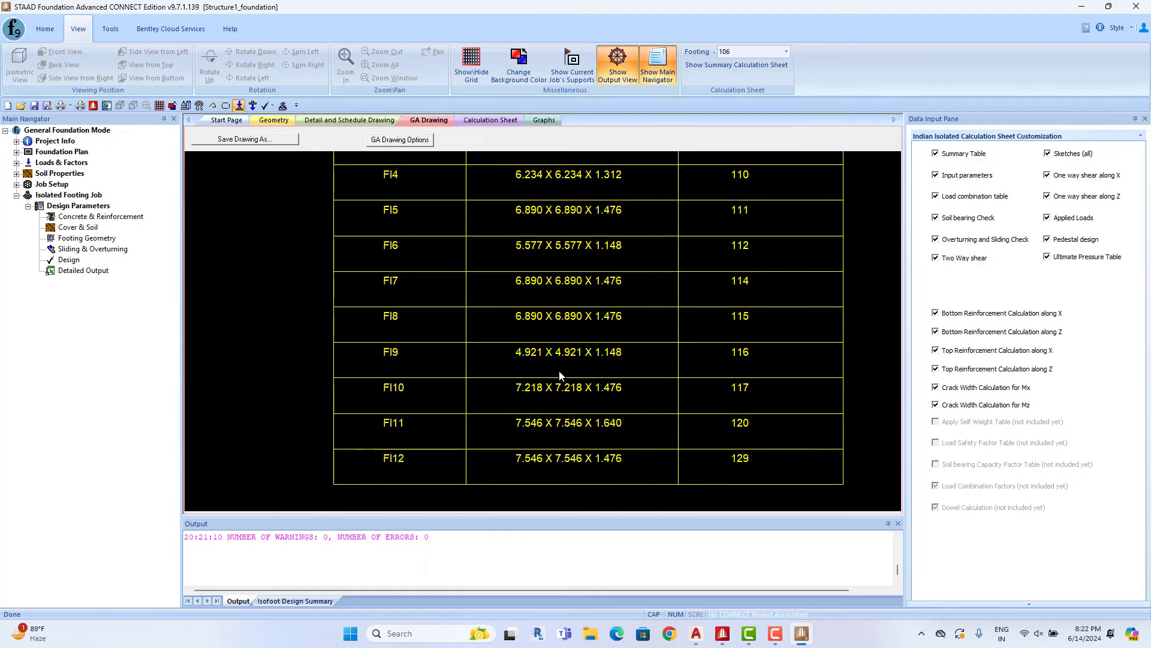
scroll(560, 390, "down", 1)
scroll(561, 376, "down", 1)
scroll(560, 376, "down", 2)
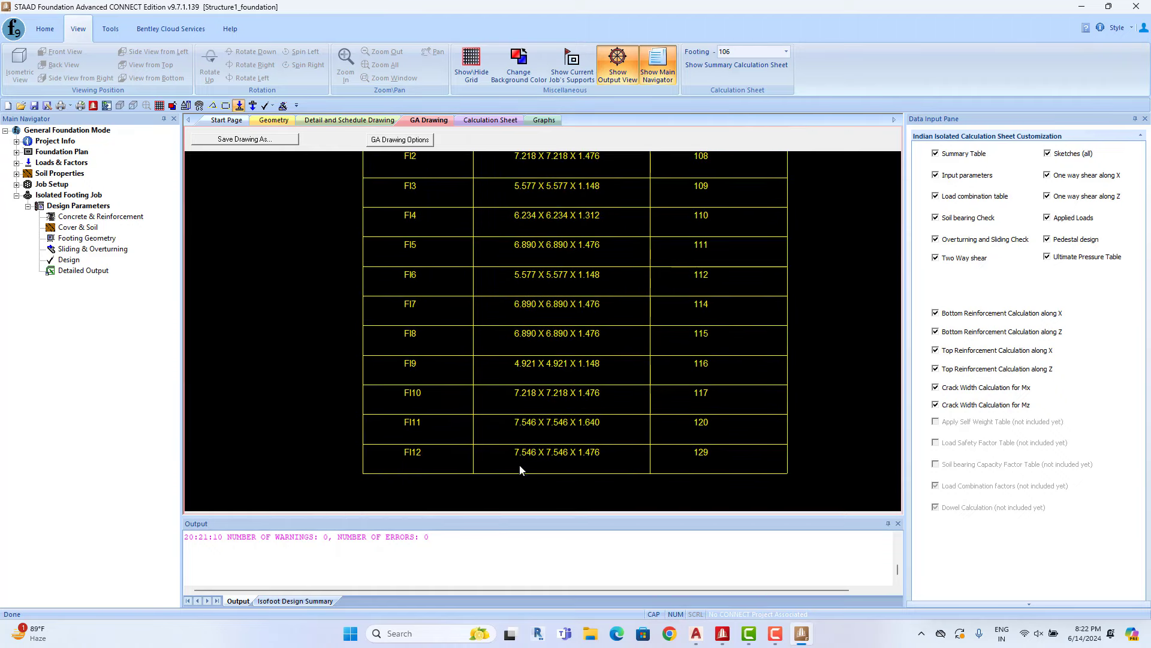
scroll(536, 429, "up", 1)
scroll(546, 420, "down", 1)
scroll(558, 384, "down", 1)
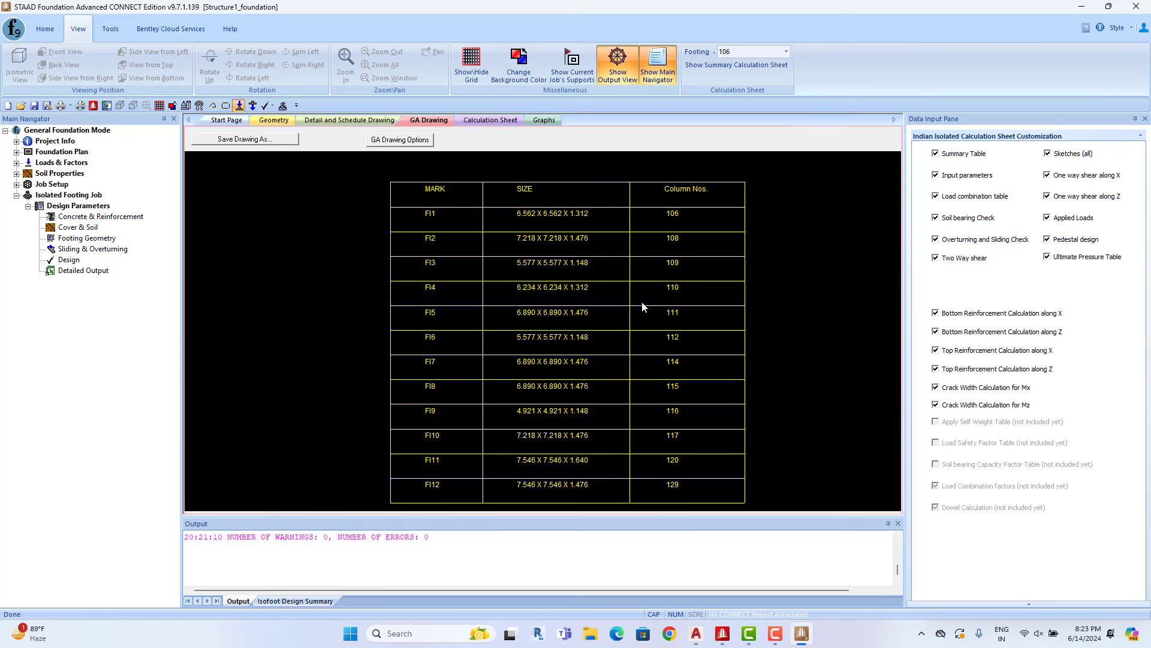
scroll(562, 283, "down", 2)
scroll(553, 309, "down", 2)
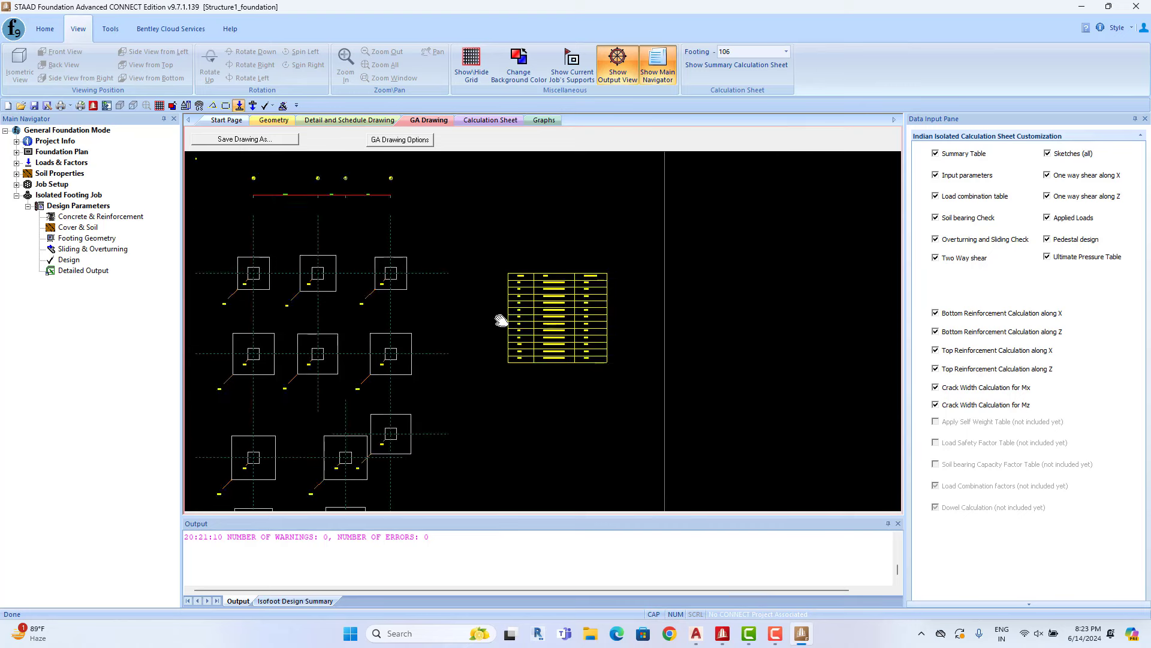
scroll(501, 319, "down", 2)
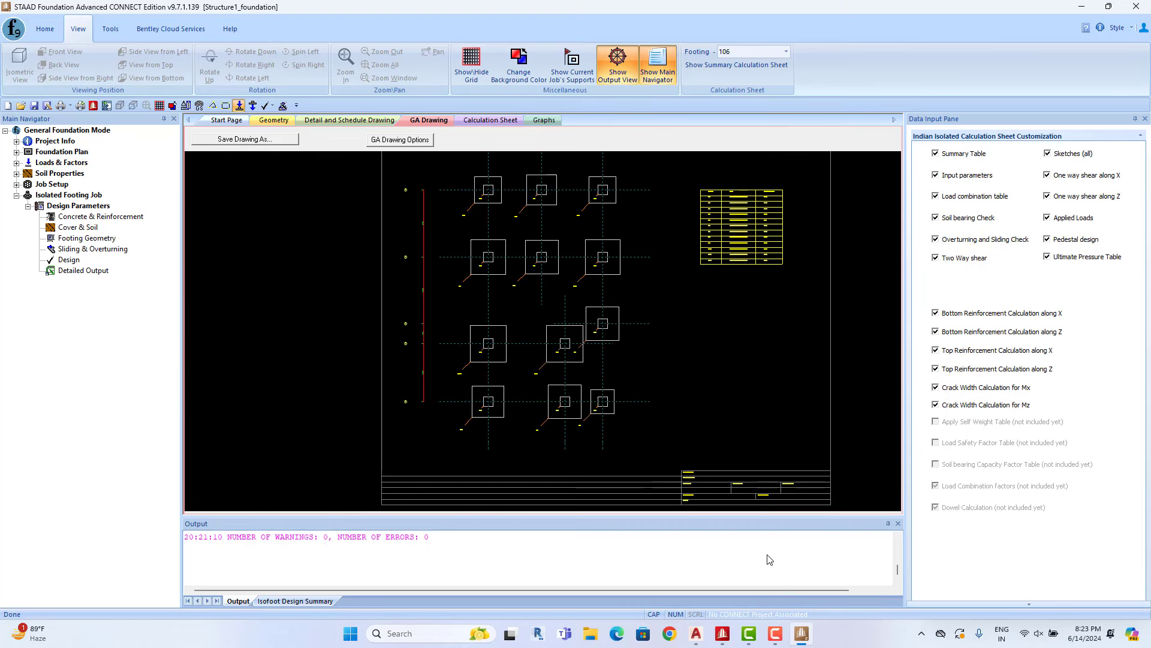
mouse_move(696, 633)
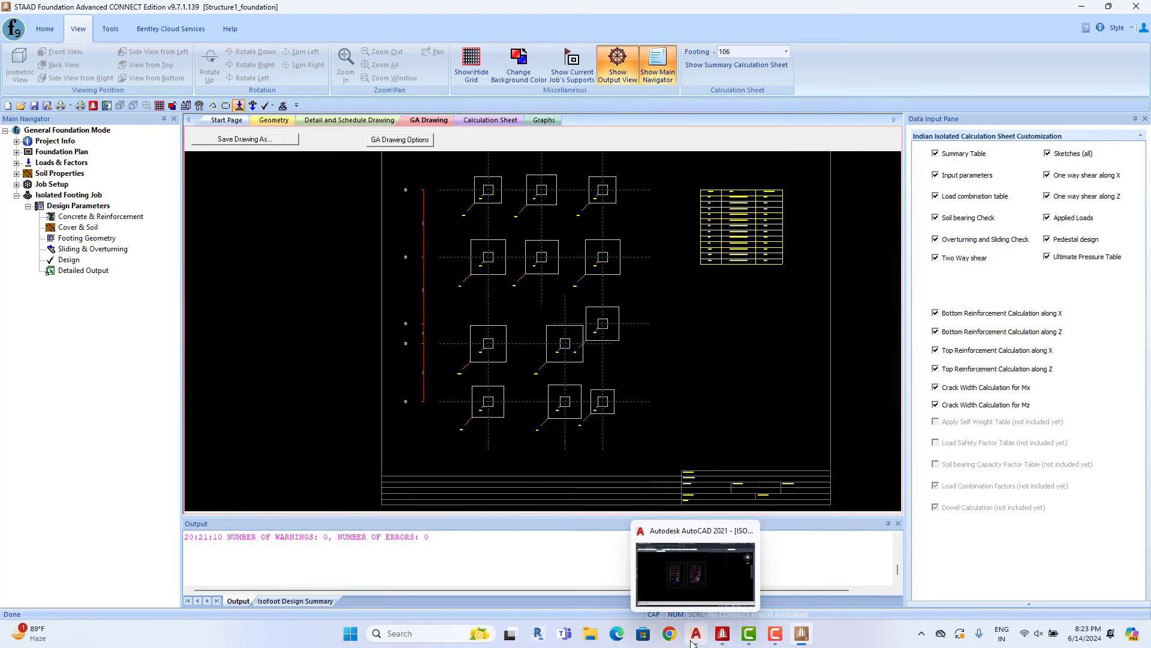
- Bring AutoCAD's ISOLATED FOOTING.dwg to the front and pan the drawing sheets into view
left_click(696, 576)
scroll(560, 329, "down", 3)
scroll(553, 360, "down", 2)
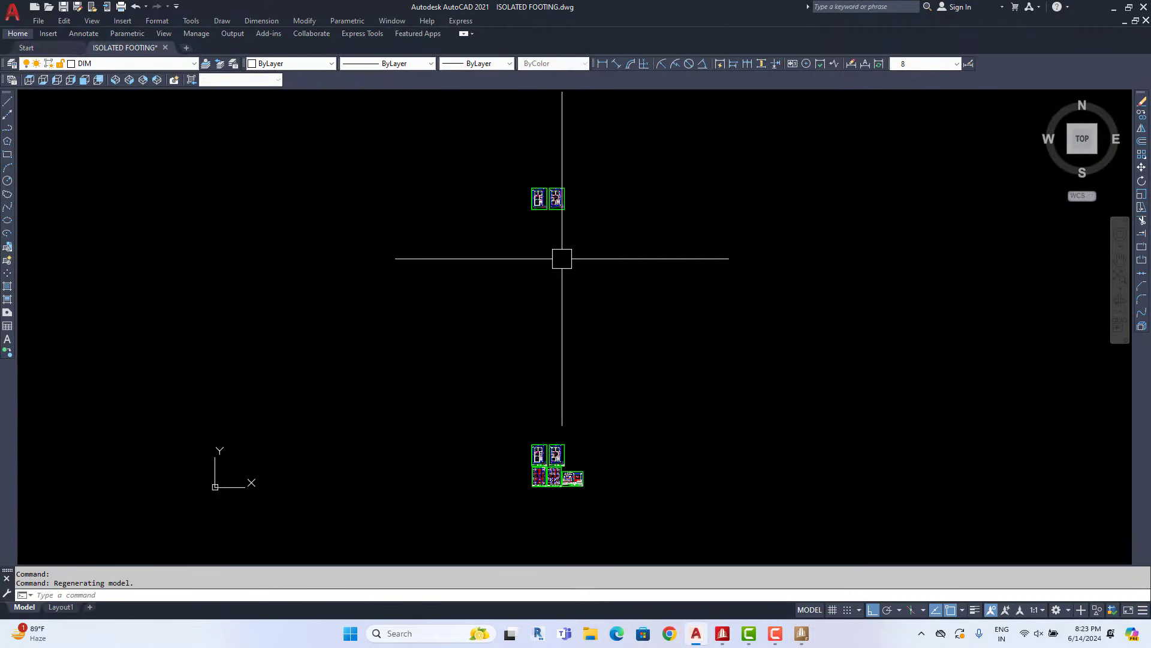
scroll(561, 255, "up", 2)
scroll(596, 419, "up", 5)
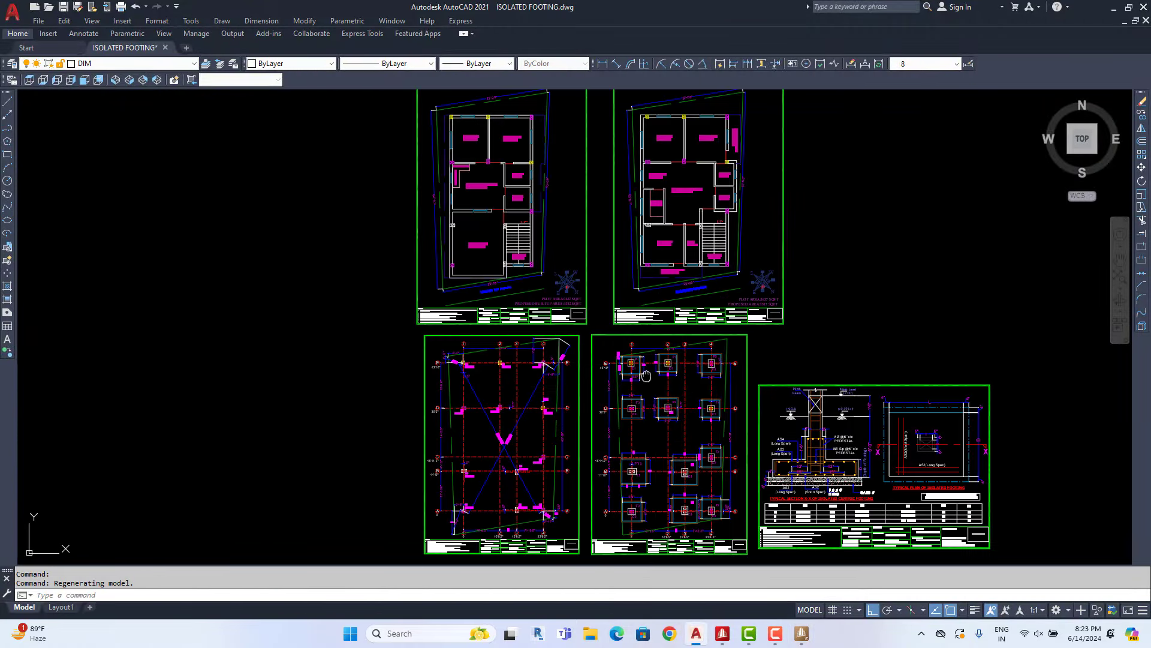
middle_click_drag(611, 438, 744, 242)
- Copy the lower-left column layout sheet and place the copy below the existing sheets
left_click(505, 255)
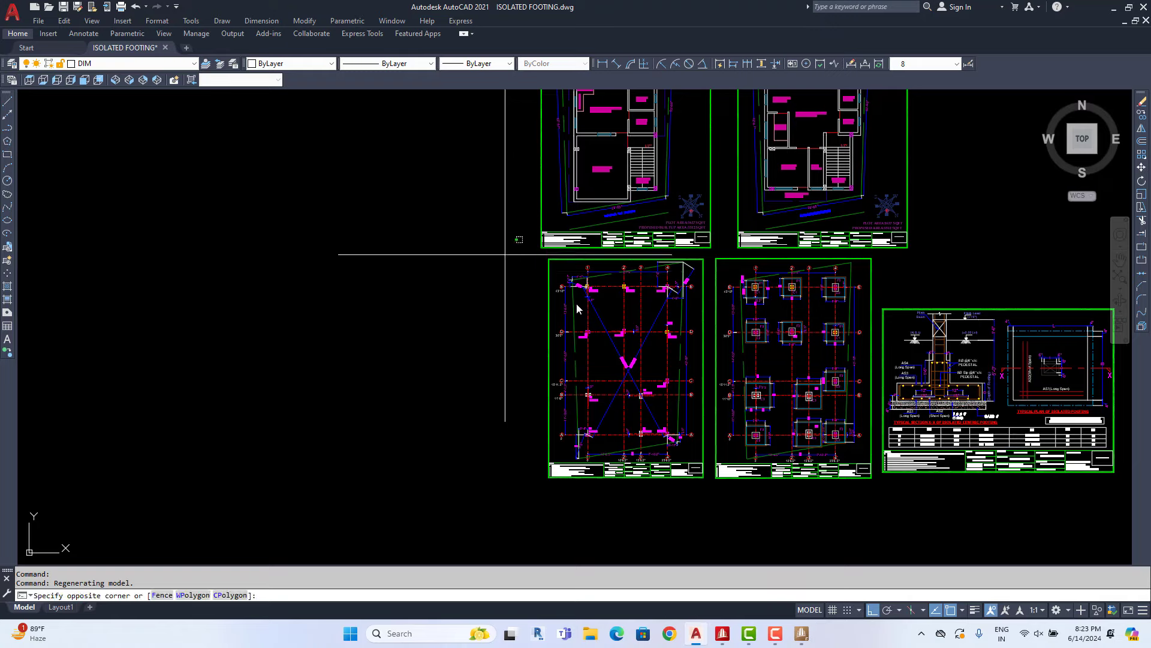
left_click(703, 469)
left_click(1142, 114)
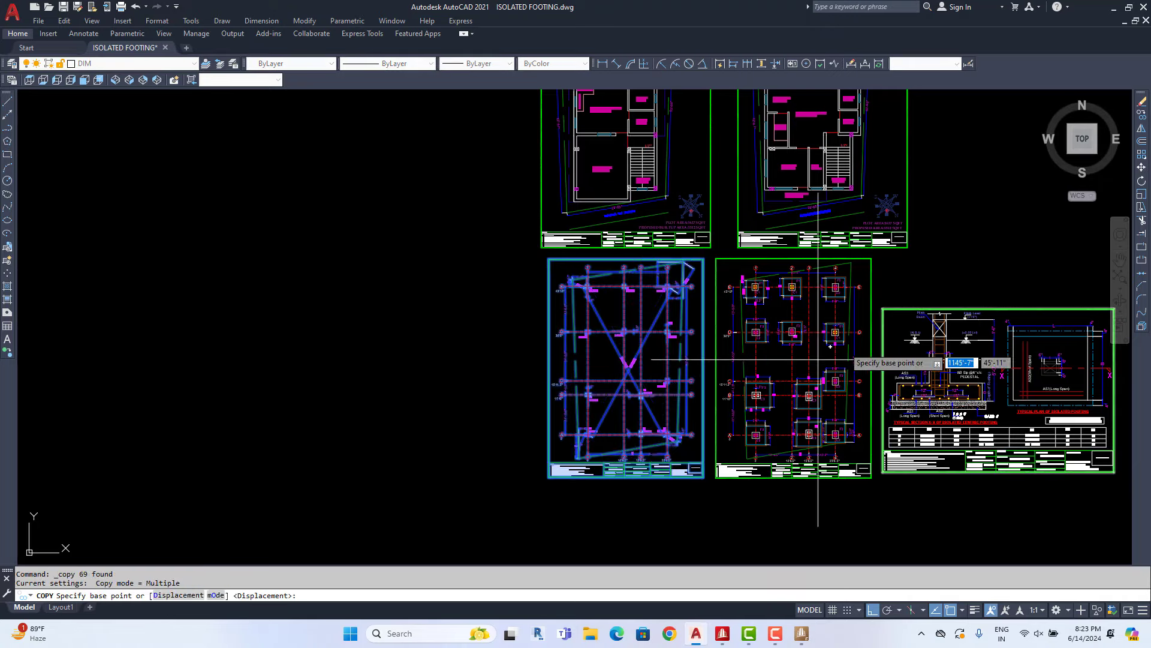
left_click(746, 318)
scroll(700, 402, "down", 5)
scroll(713, 323, "down", 3)
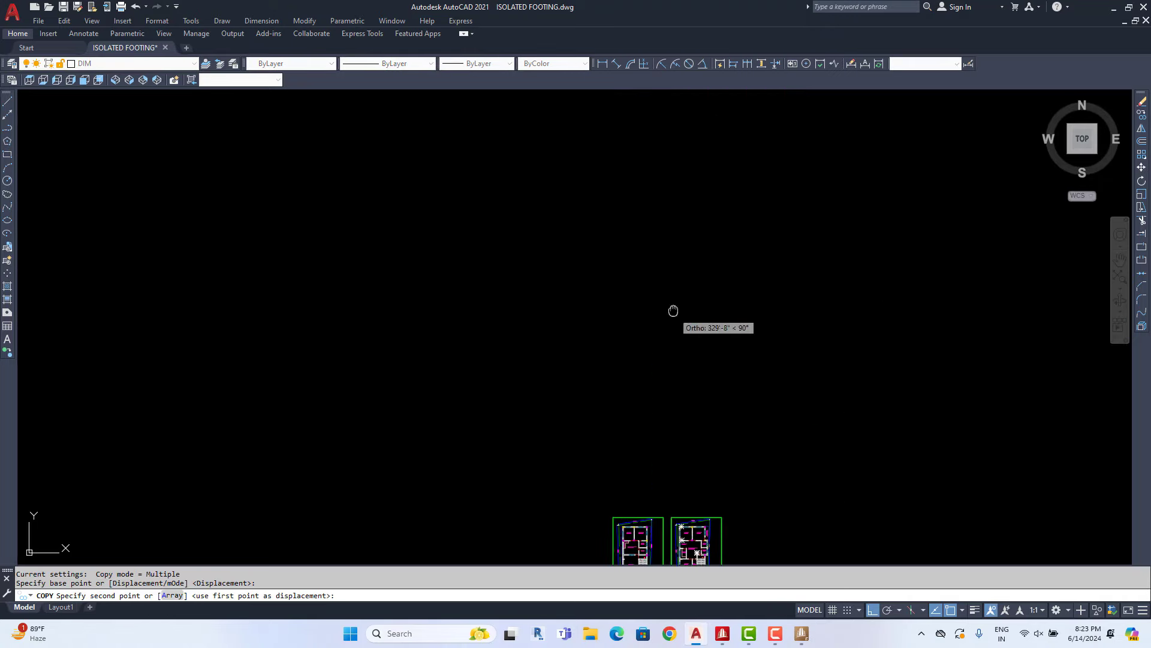
left_click(651, 218)
right_click(654, 195)
left_click(666, 205)
- Zoom and pan to centre the copied plan on the columns of grids A to C
scroll(636, 201, "up", 3)
scroll(535, 257, "up", 4)
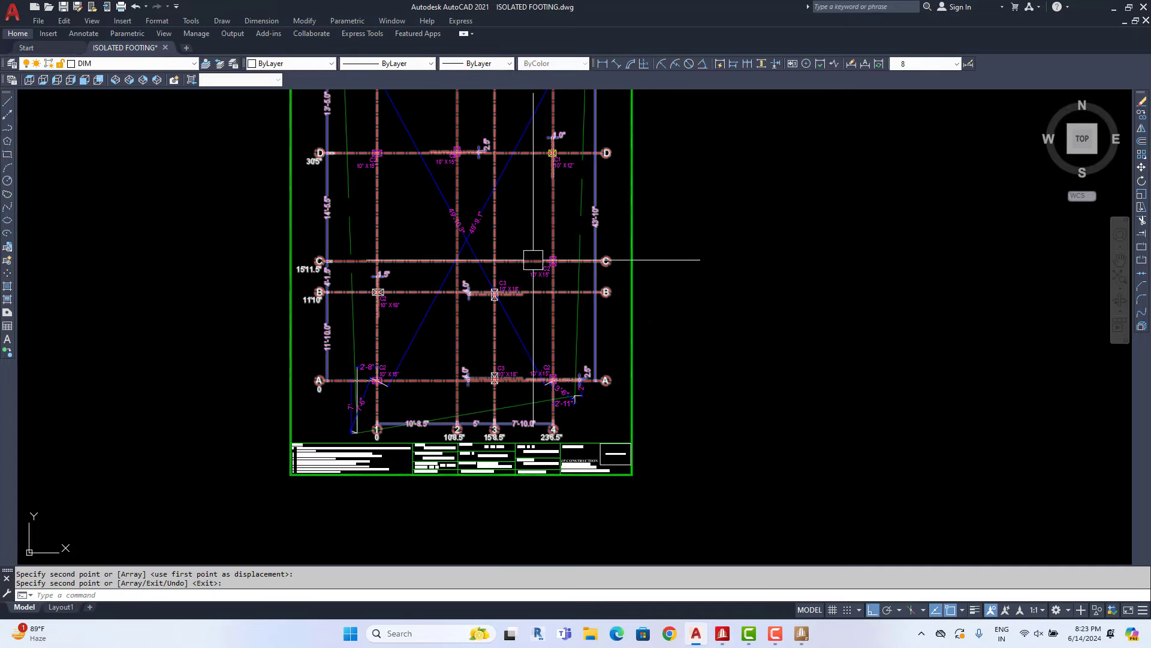
scroll(469, 387, "up", 2)
middle_click_drag(514, 391, 503, 421)
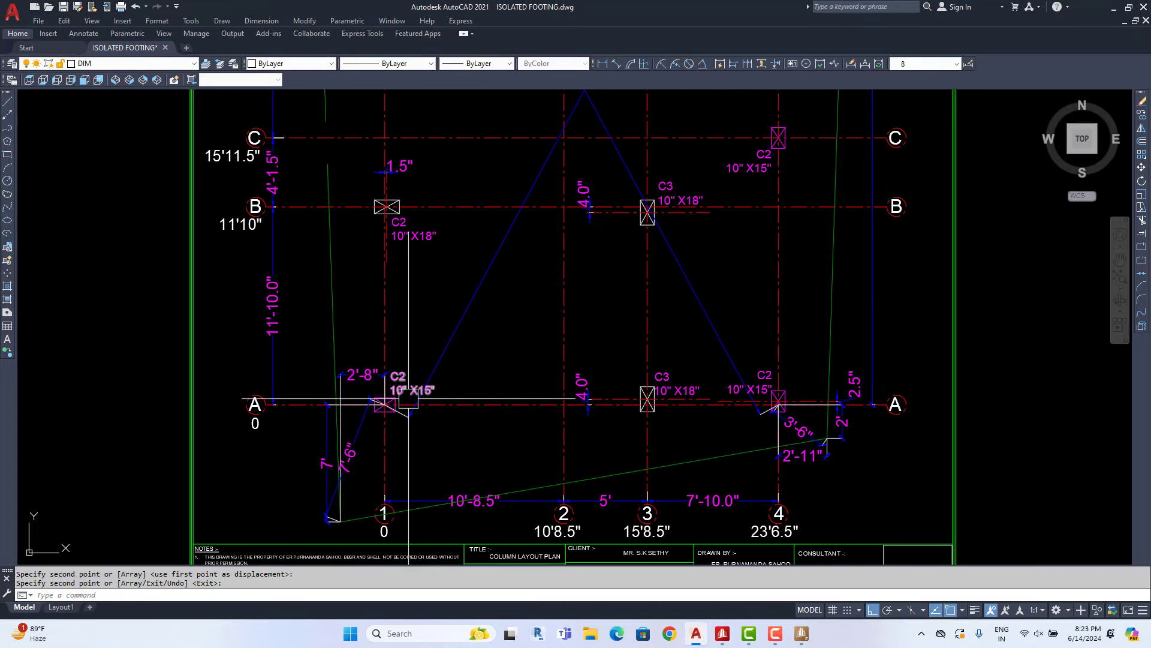
scroll(704, 409, "down", 4)
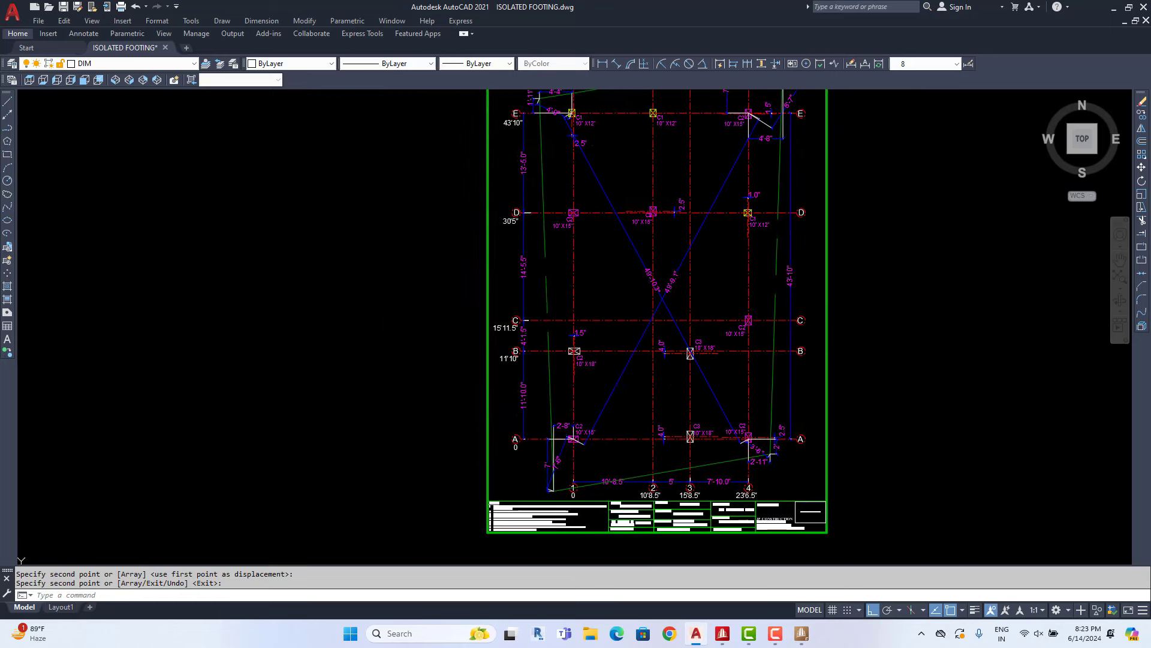
middle_click_drag(687, 396, 650, 382)
scroll(653, 402, "up", 4)
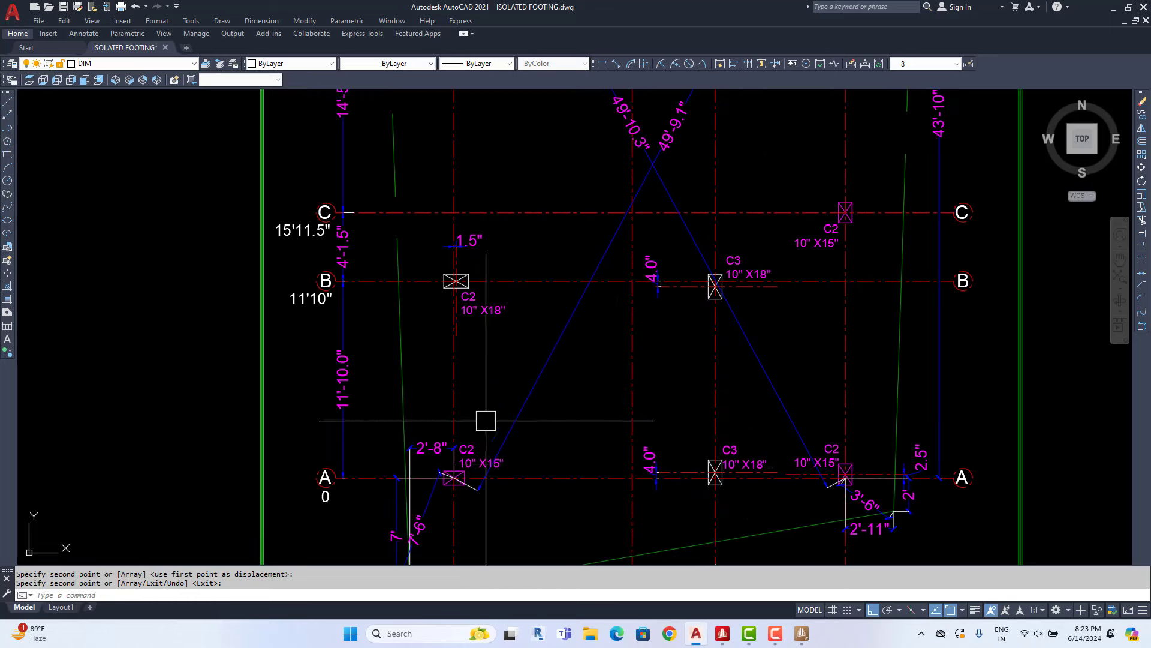
middle_click_drag(706, 460, 676, 410)
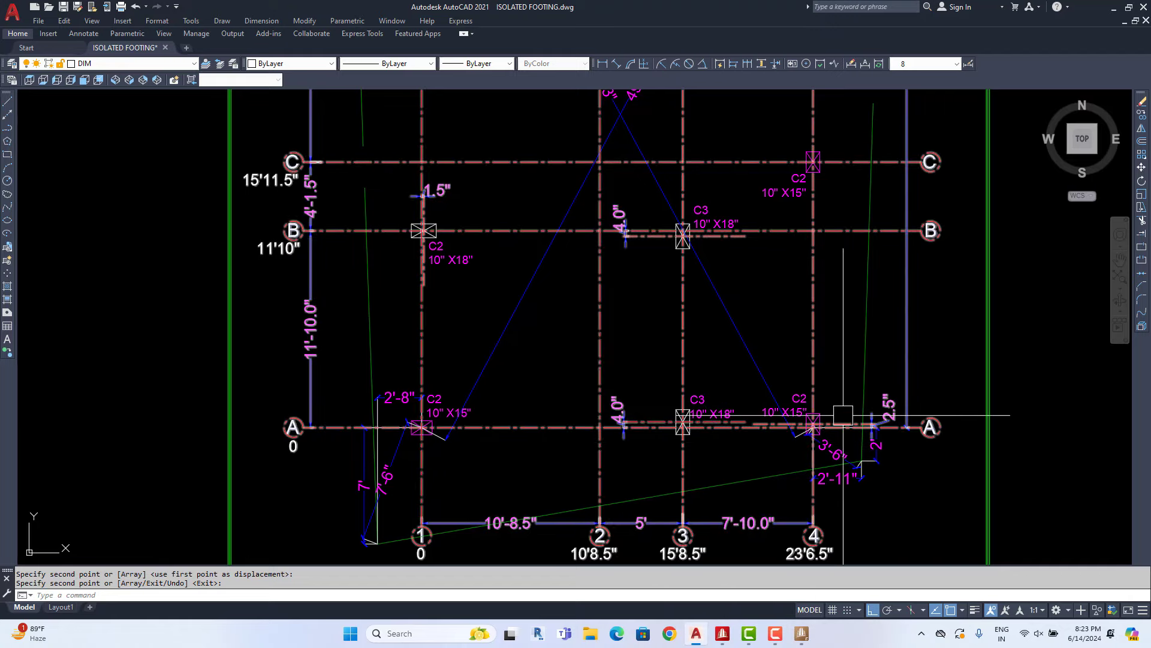
- Switch to STAAD Foundation's GA drawing and zoom toward the footing schedule
left_click(802, 633)
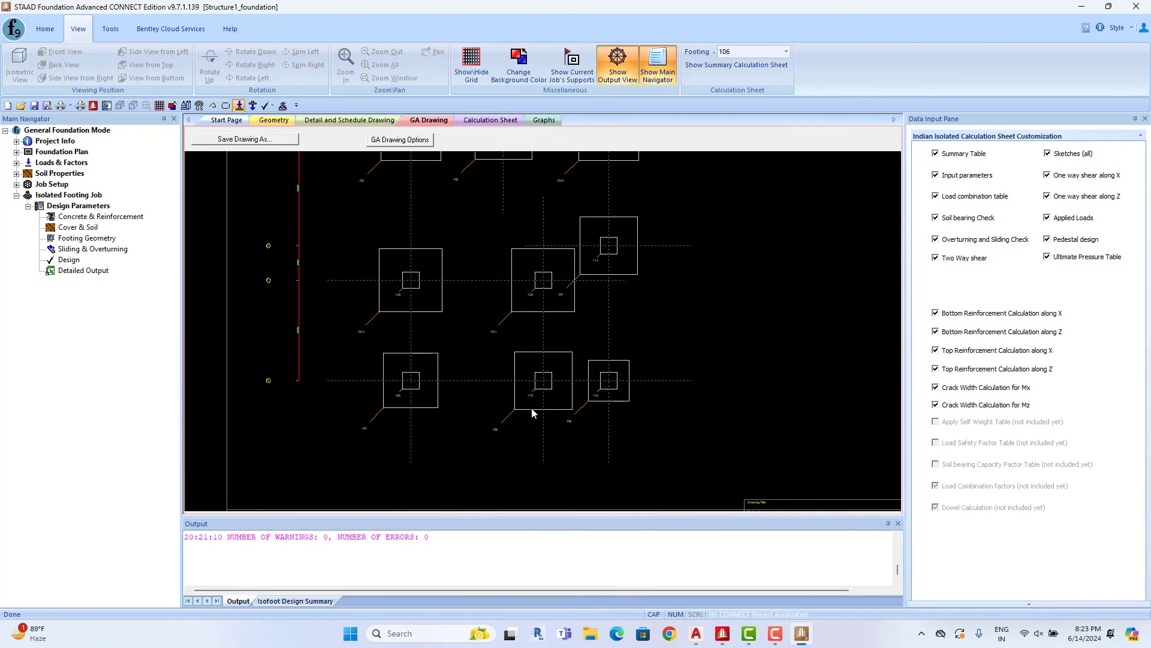
scroll(400, 382, "up", 3)
scroll(398, 404, "up", 1)
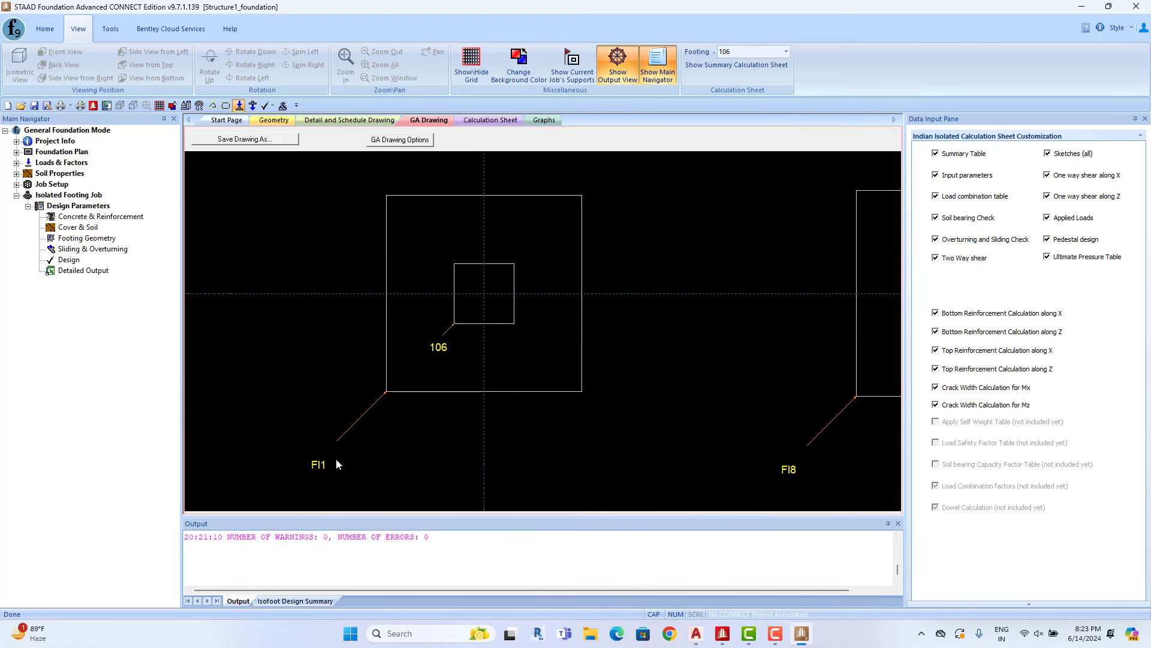
scroll(323, 474, "up", 1)
scroll(491, 473, "down", 2)
scroll(643, 444, "down", 2)
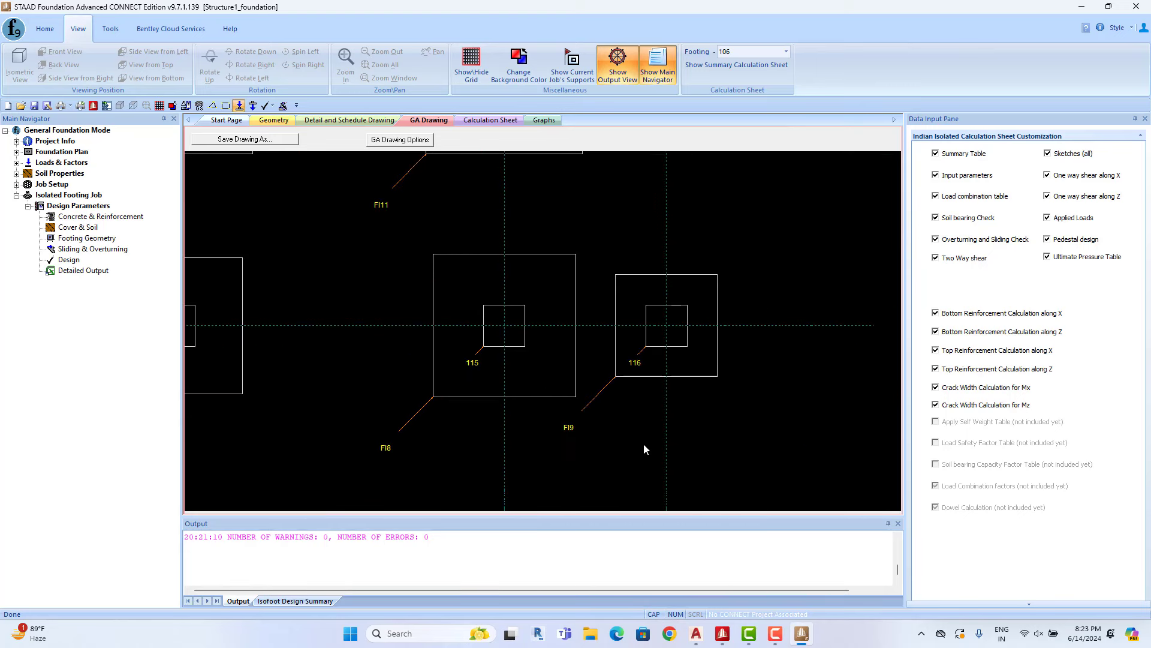
scroll(591, 437, "up", 3)
scroll(592, 433, "down", 2)
scroll(580, 419, "down", 2)
scroll(720, 303, "up", 2)
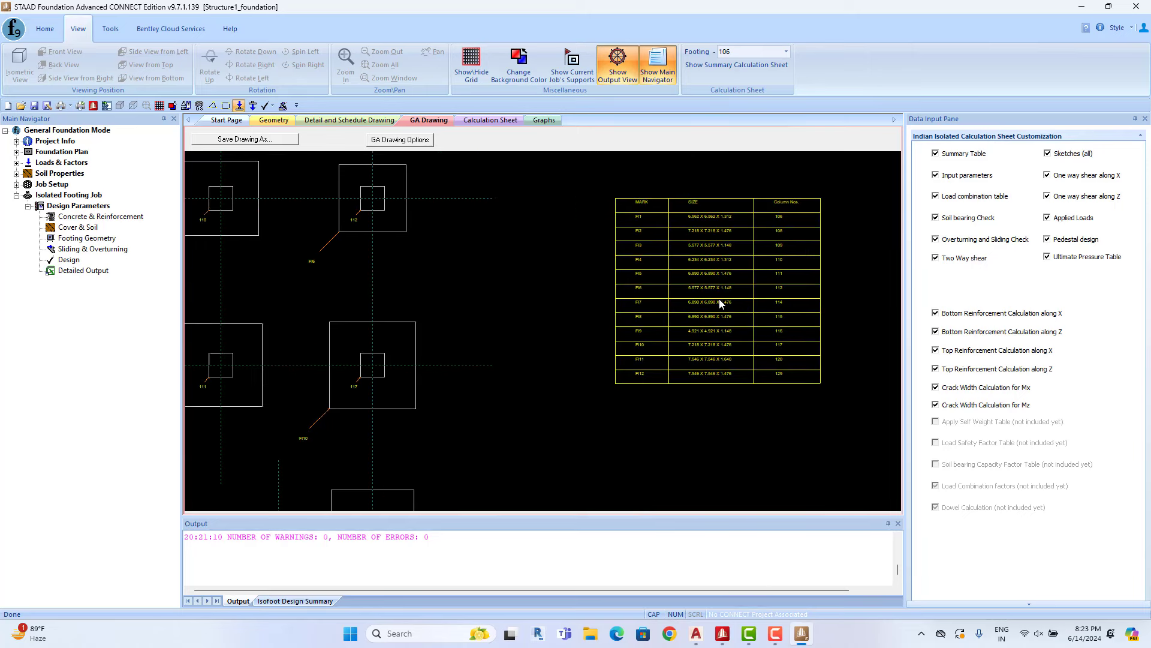
- Pan the MARK/SIZE table to check sizes for FI1–FI12, then zoom back out
middle_click_drag(720, 303, 631, 337)
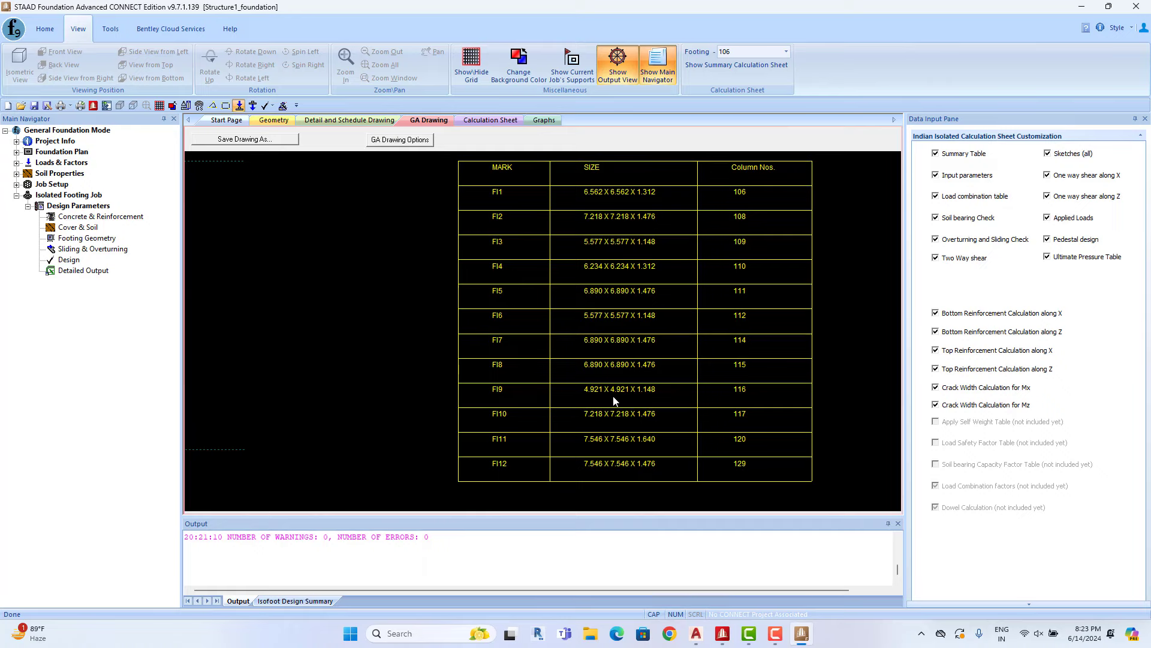
middle_click_drag(594, 241, 593, 269)
scroll(538, 274, "up", 2)
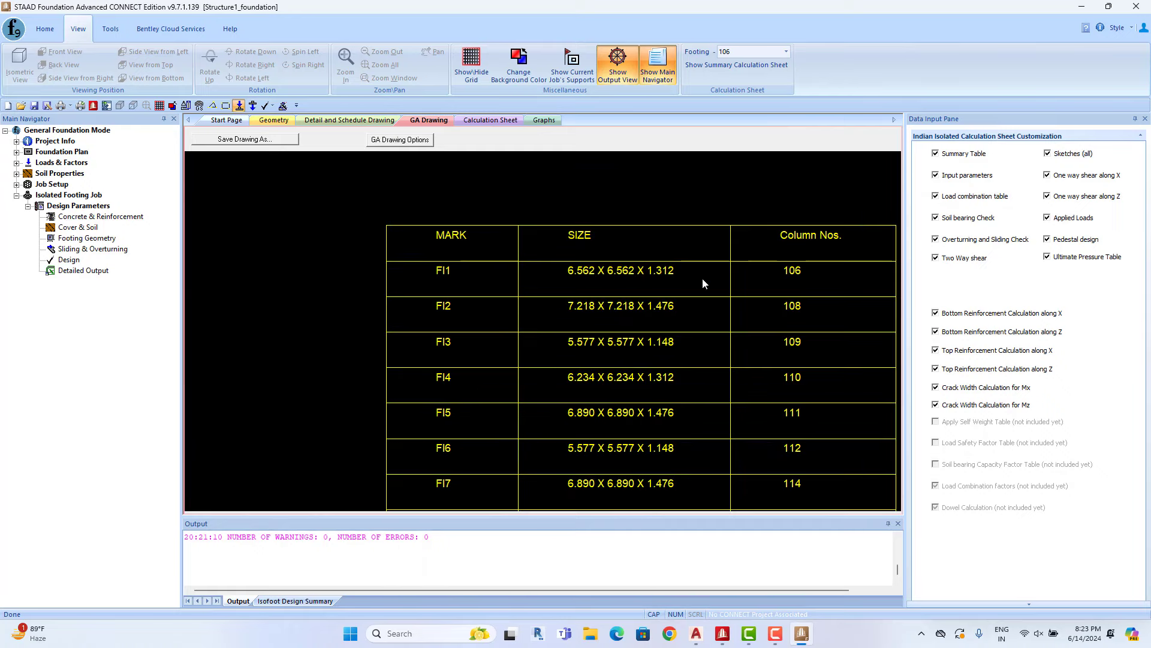
scroll(564, 279, "down", 2)
scroll(487, 372, "down", 2)
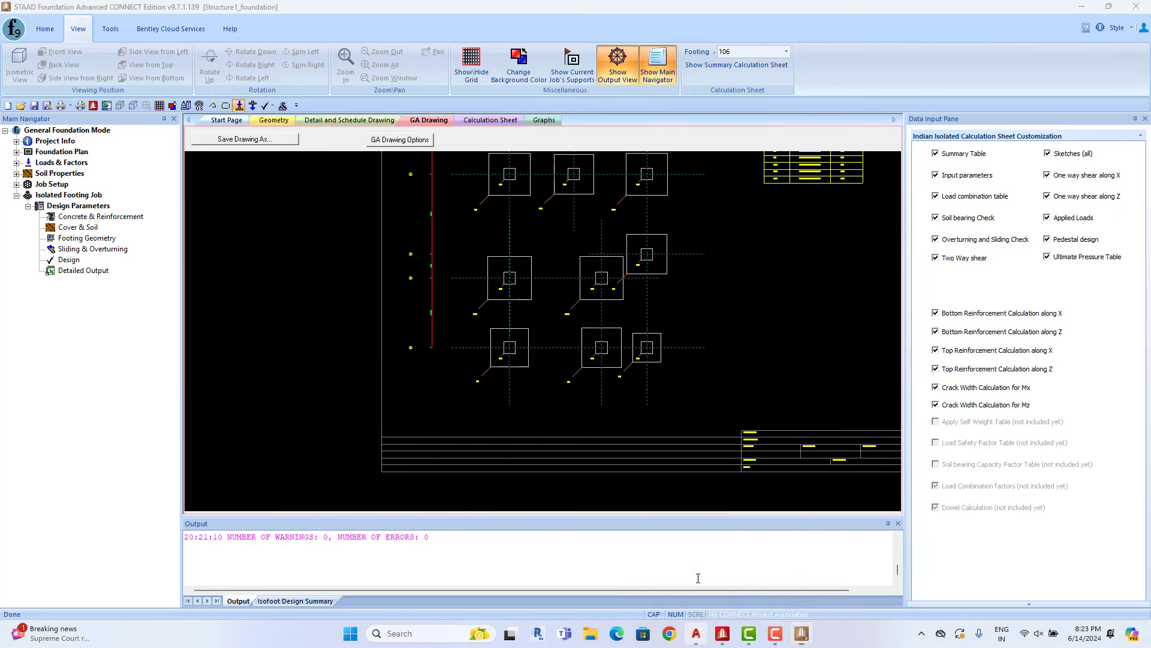
- Switch to AutoCAD and pan the copied plan to grid lines E and D
left_click(695, 633)
scroll(481, 437, "down", 2)
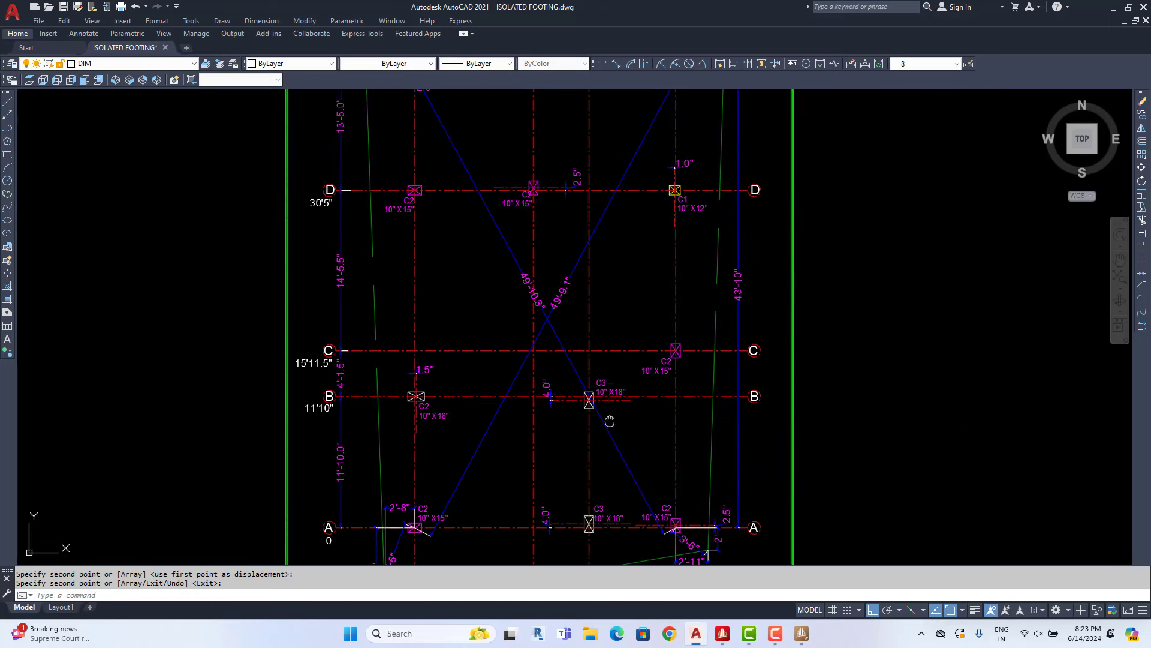
middle_click_drag(560, 165, 545, 282)
scroll(438, 167, "up", 4)
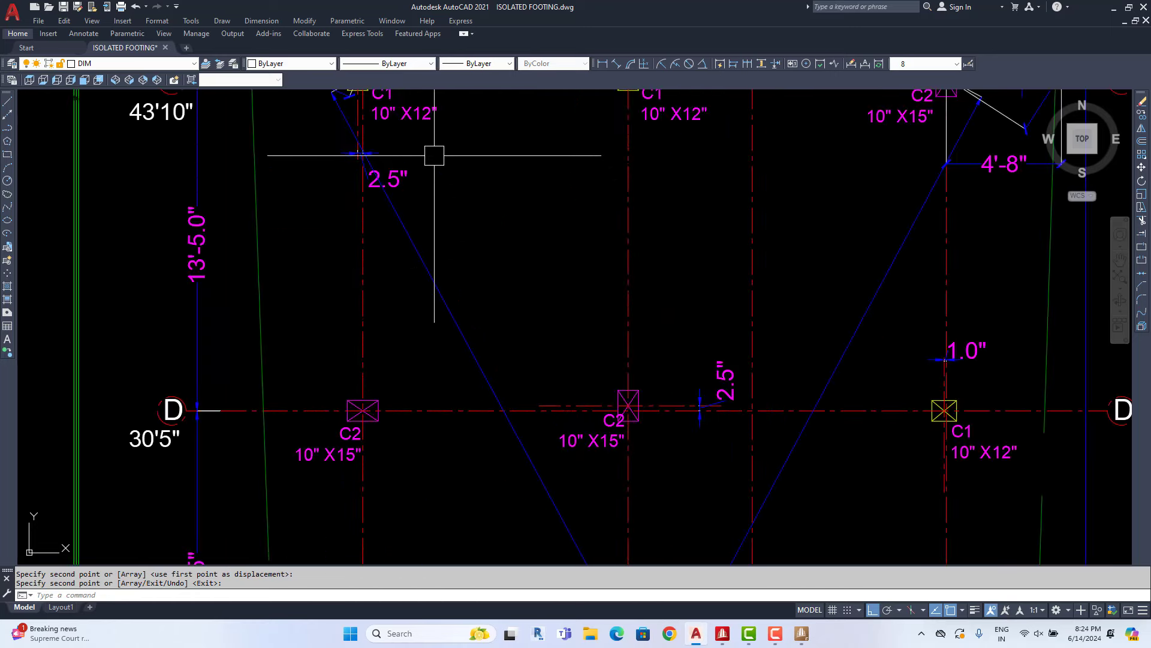
scroll(435, 157, "down", 2)
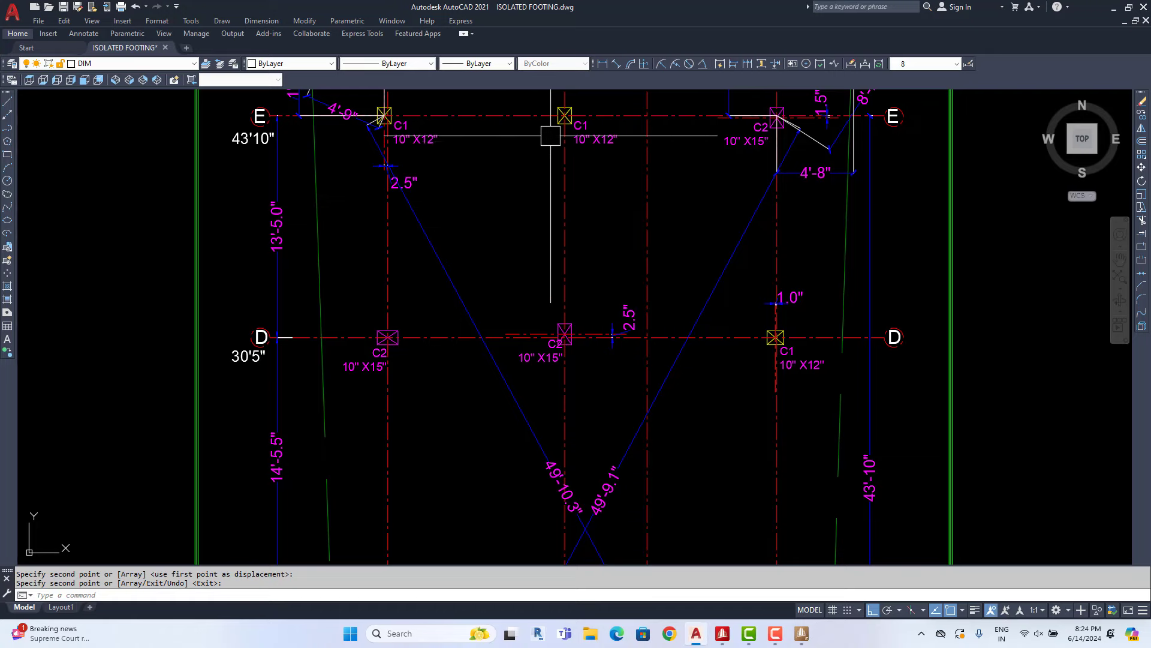
middle_click_drag(546, 141, 542, 158)
scroll(736, 154, "down", 2)
- Pan down through rows C to A, column C3, and the sheet's title block
middle_click_drag(731, 236, 723, 211)
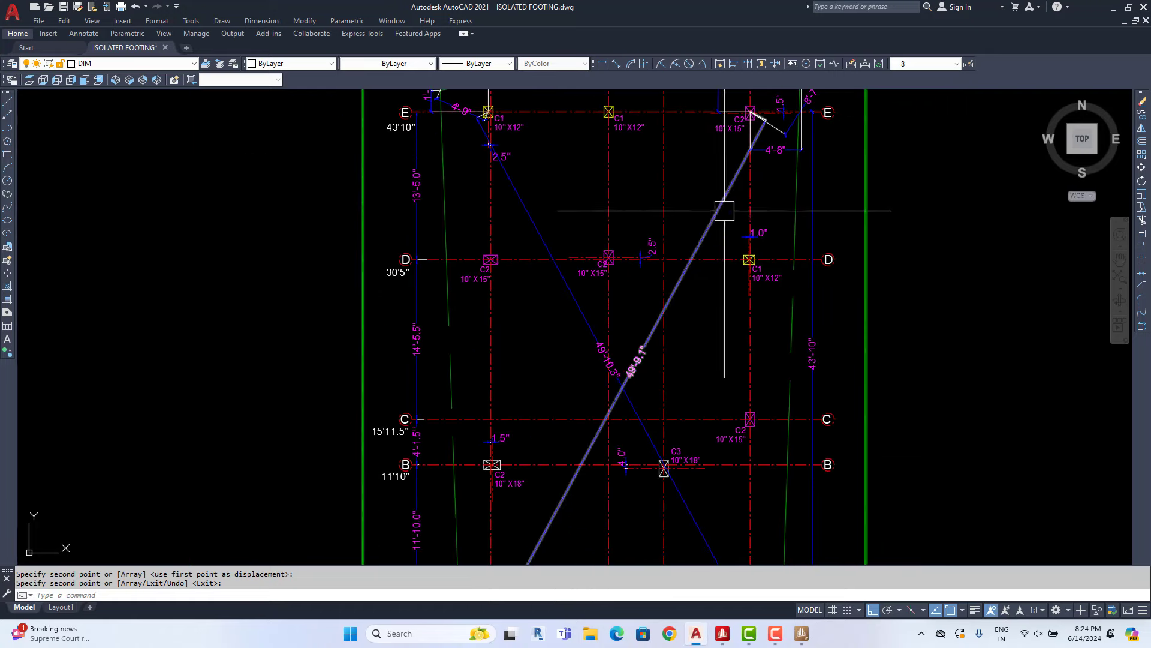
middle_click_drag(596, 366, 600, 295)
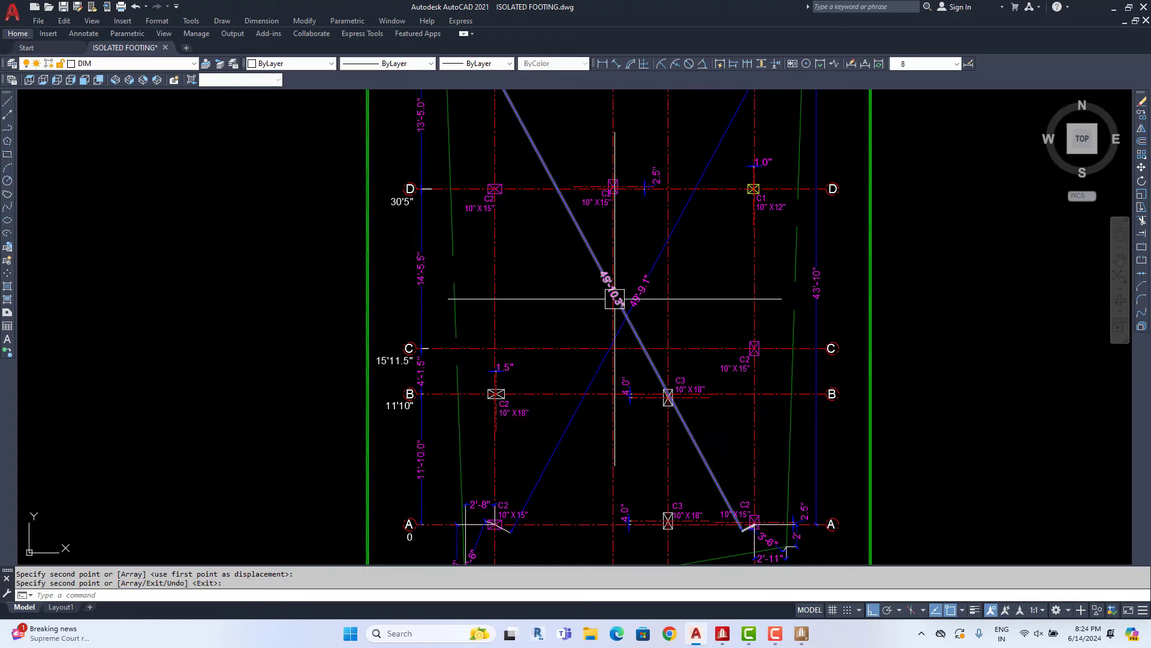
middle_click_drag(672, 386, 663, 314)
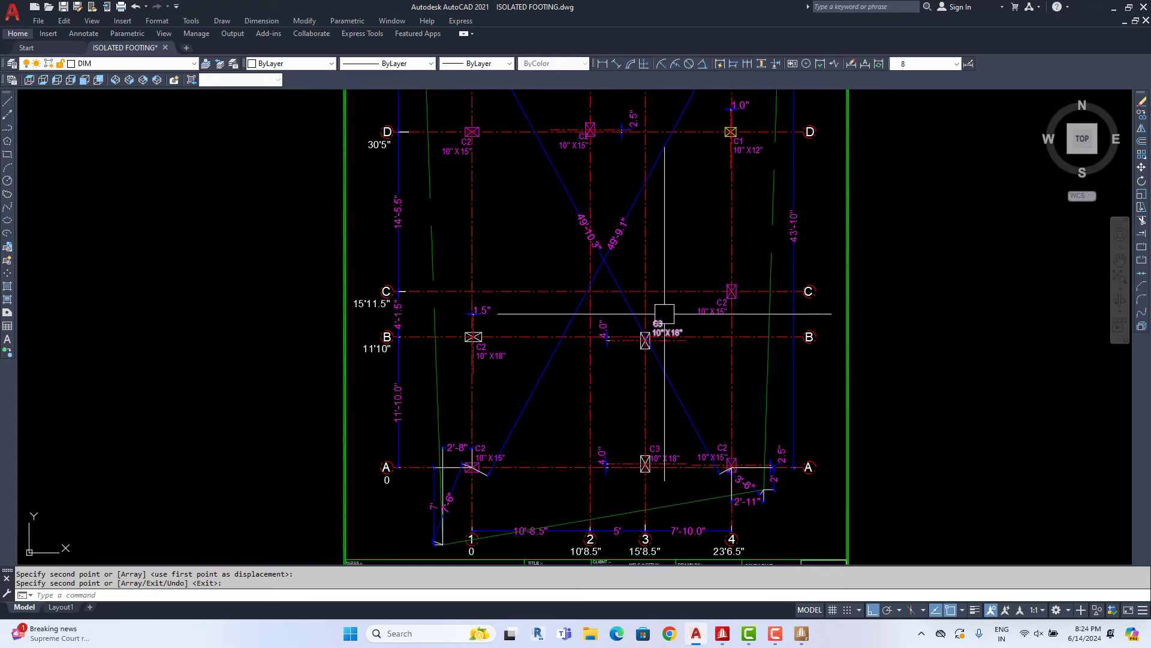
scroll(665, 337, "up", 3)
scroll(666, 338, "up", 2)
scroll(666, 326, "down", 4)
scroll(651, 270, "up", 4)
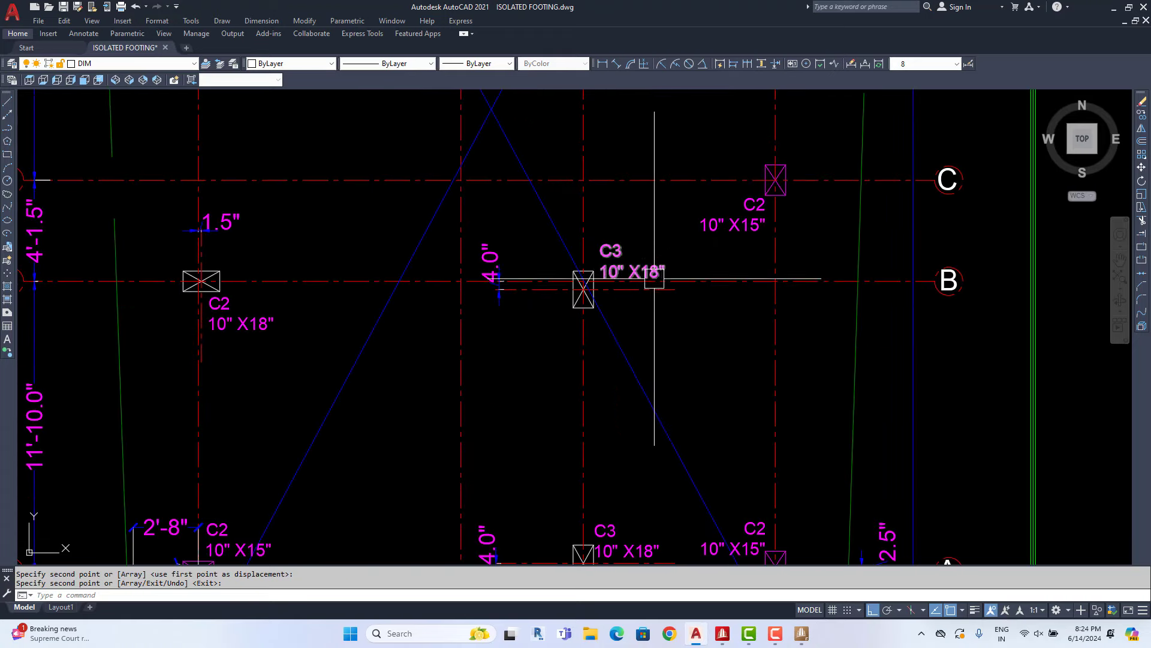
scroll(644, 275, "down", 2)
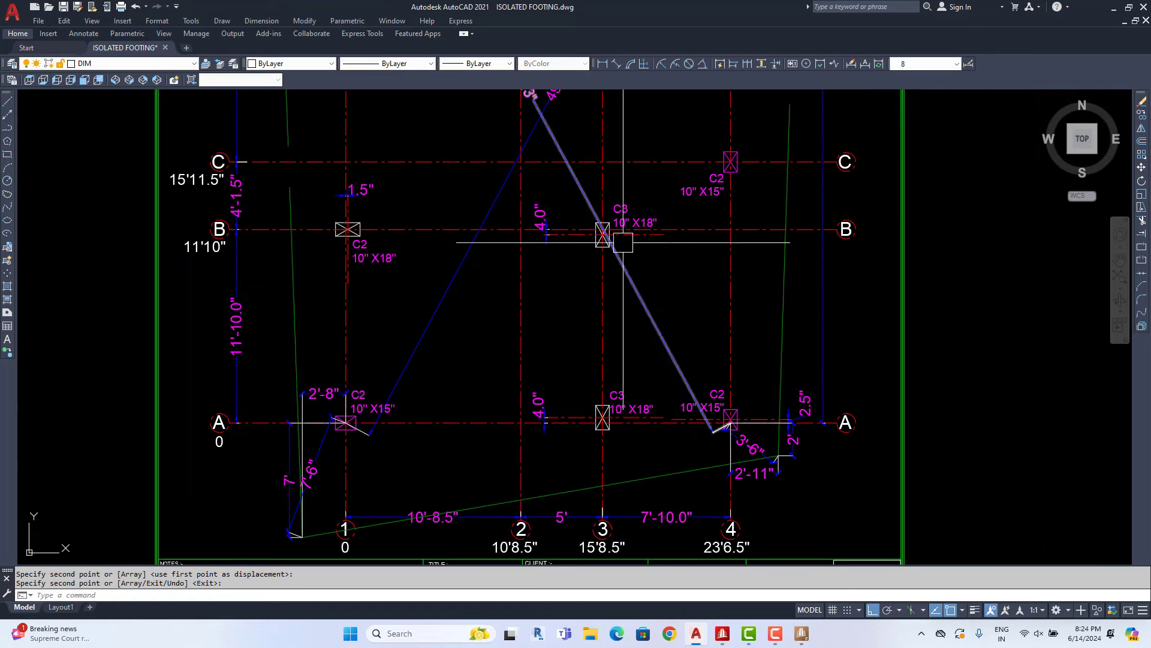
scroll(588, 558, "down", 4)
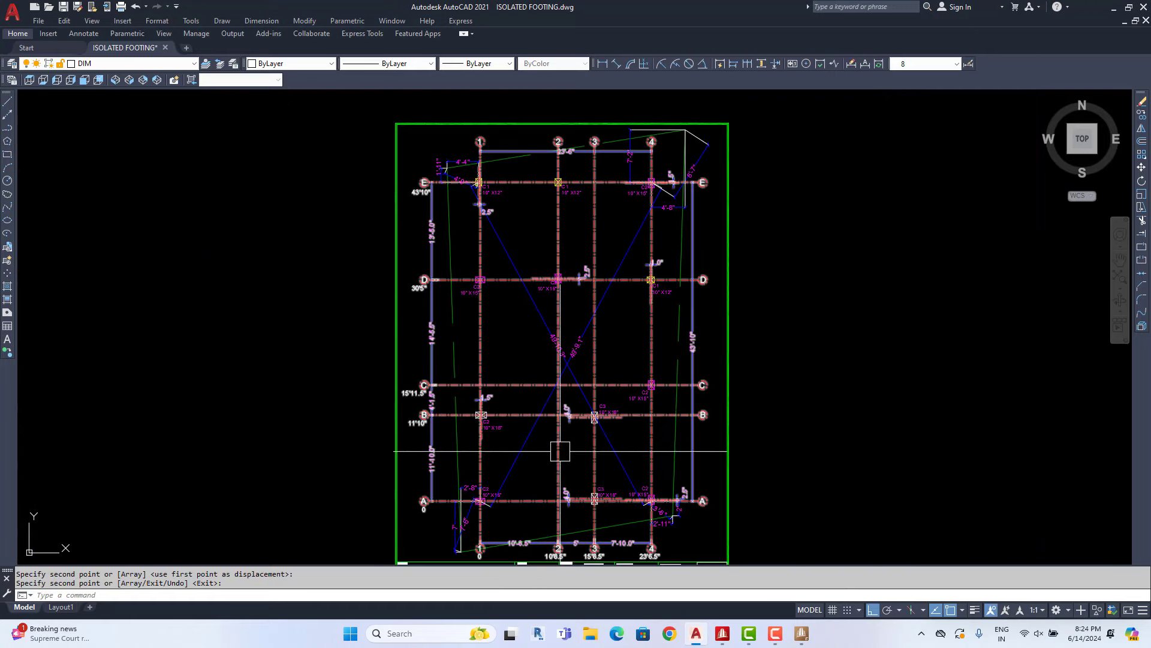
middle_click_drag(572, 472, 574, 395)
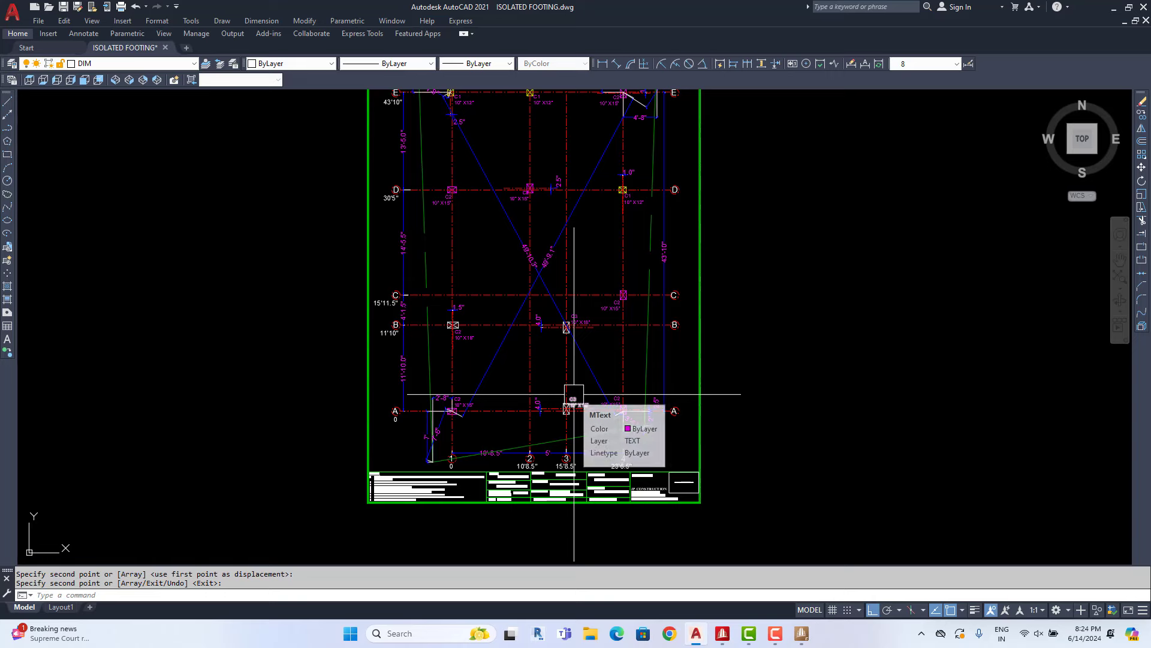
- Return to STAAD Foundation and zoom in and out on the GA footing table
left_click(801, 637)
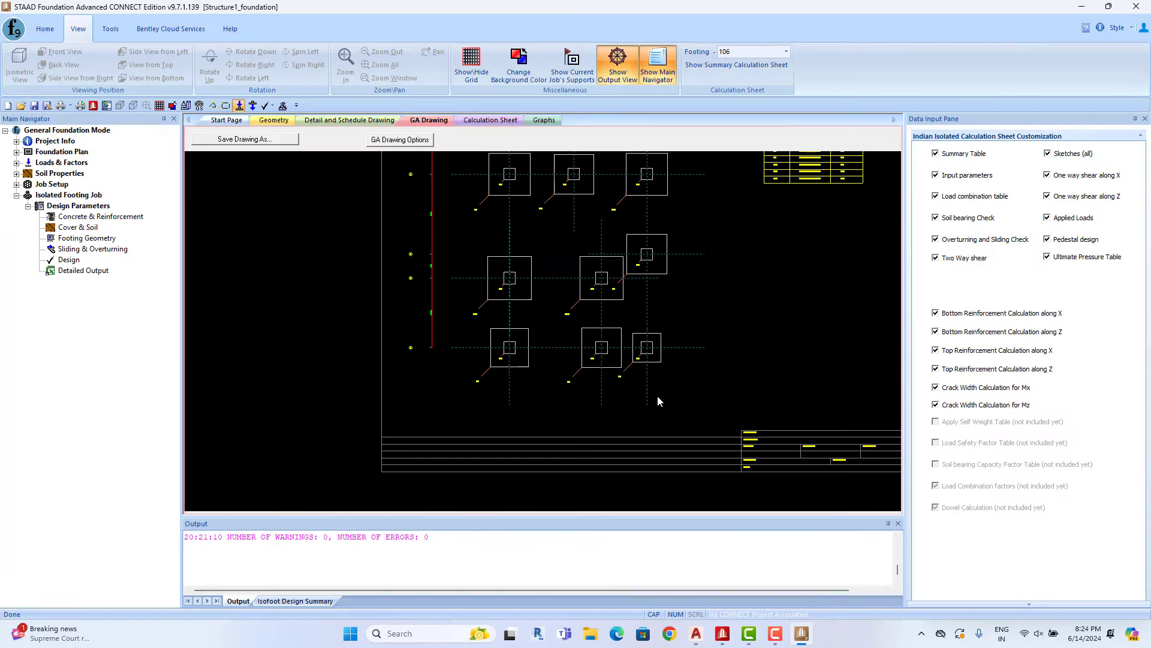
scroll(600, 307, "up", 2)
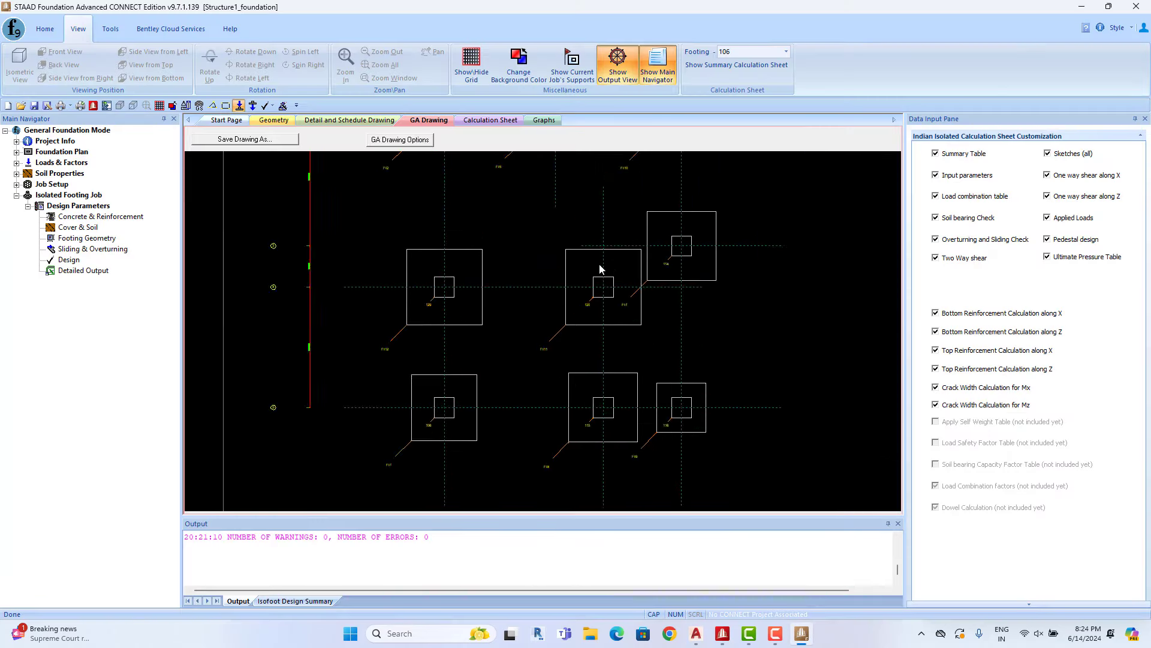
scroll(566, 376, "up", 2)
scroll(441, 448, "up", 1)
scroll(430, 455, "down", 1)
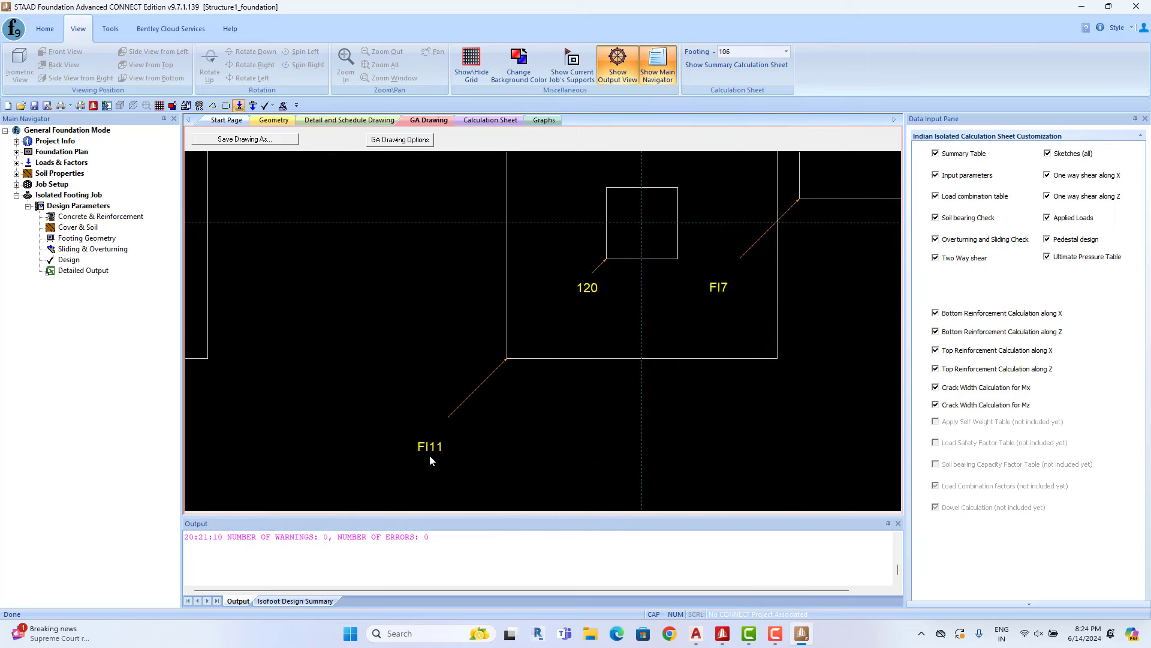
scroll(438, 455, "down", 2)
scroll(514, 442, "down", 2)
scroll(693, 306, "up", 3)
- Pan to schedule rows FI2 and FI3, then zoom out to the full footing plan
middle_click_drag(692, 306, 630, 383)
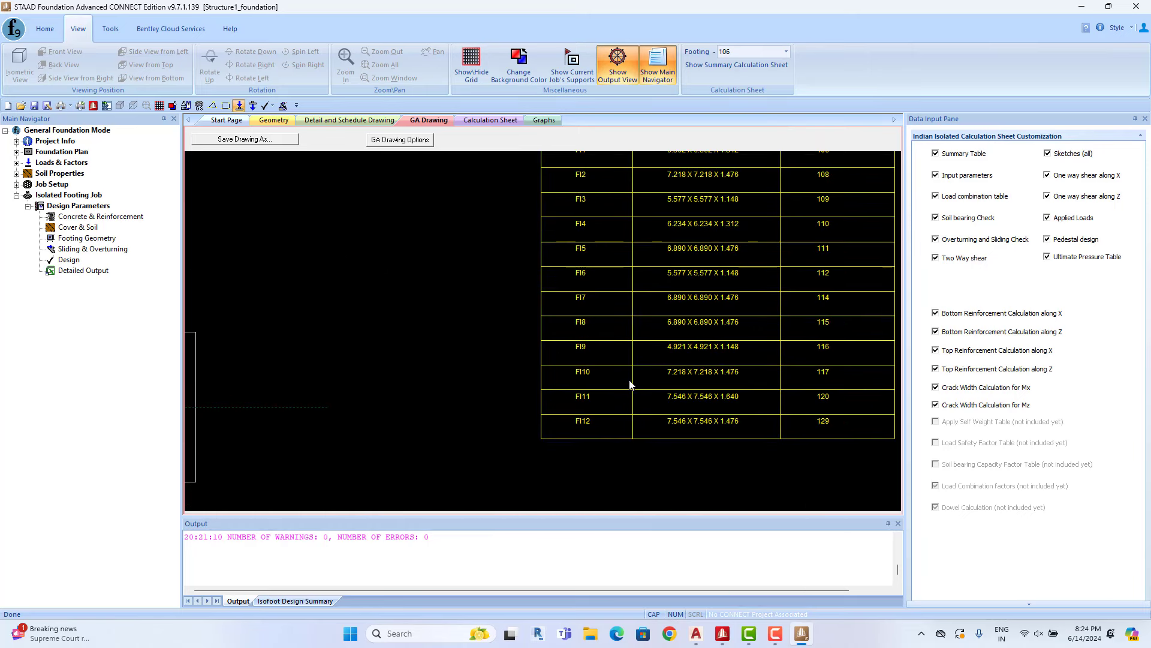
scroll(695, 402, "up", 2)
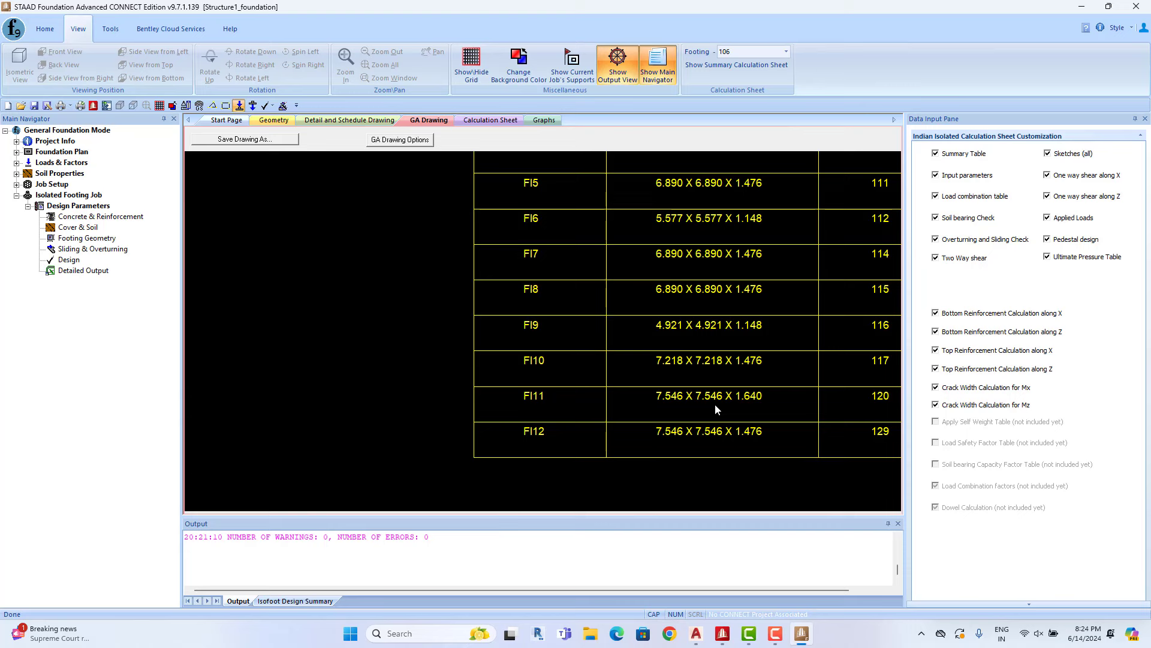
scroll(651, 413, "down", 3)
scroll(650, 414, "down", 2)
scroll(678, 340, "down", 2)
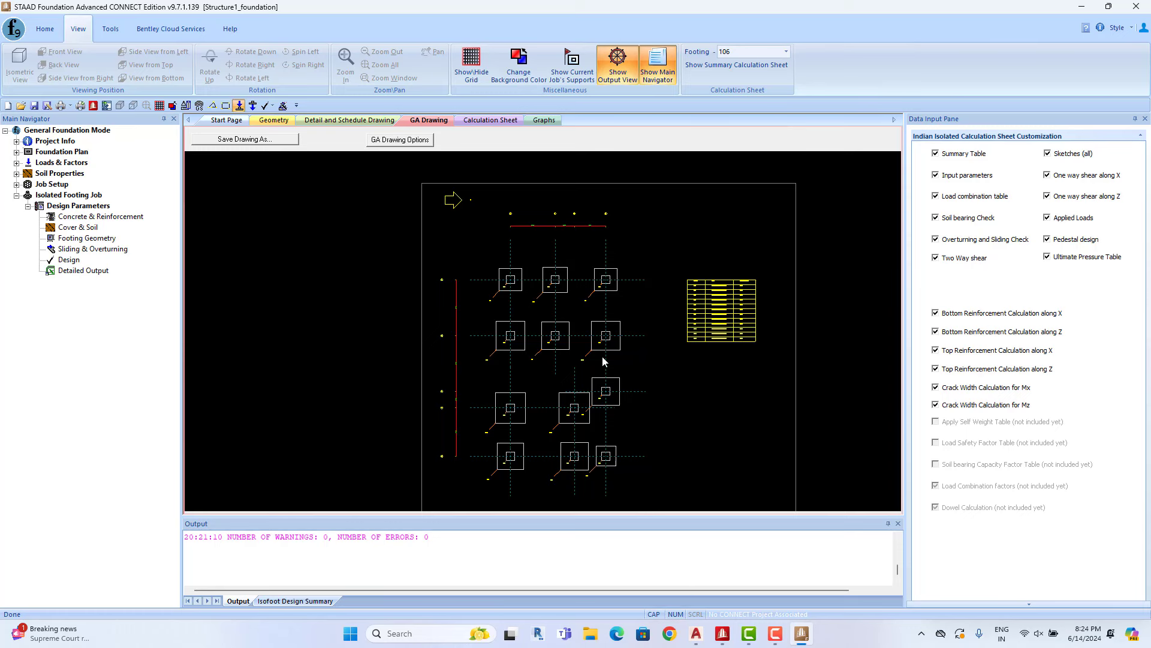
scroll(575, 407, "up", 2)
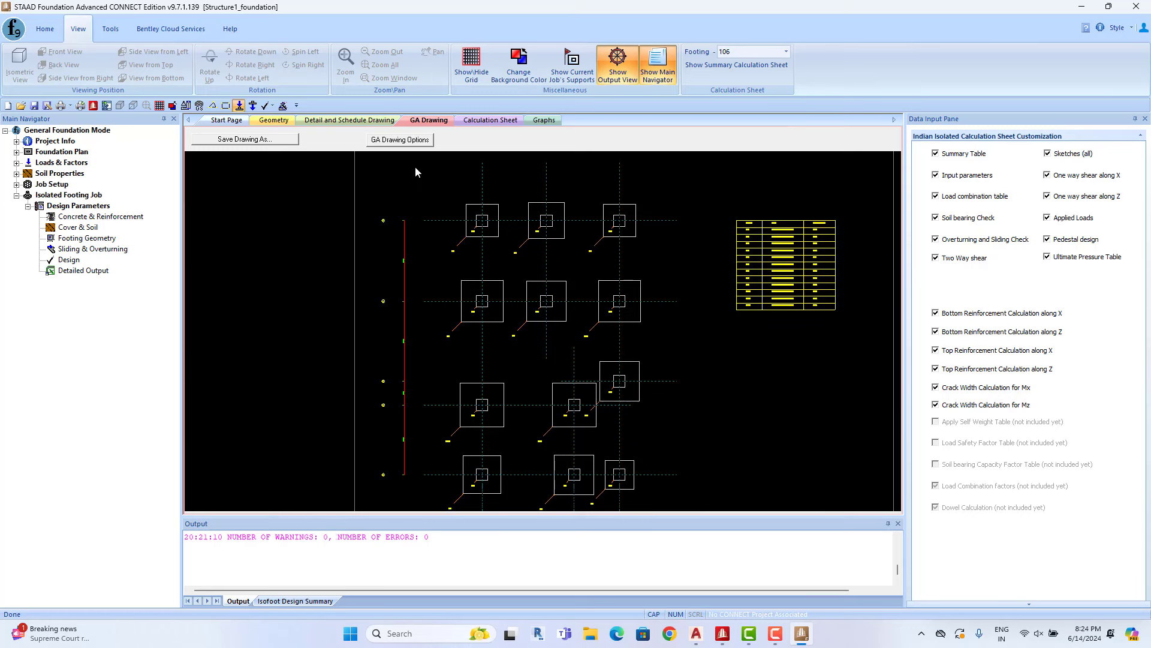
scroll(555, 347, "down", 1)
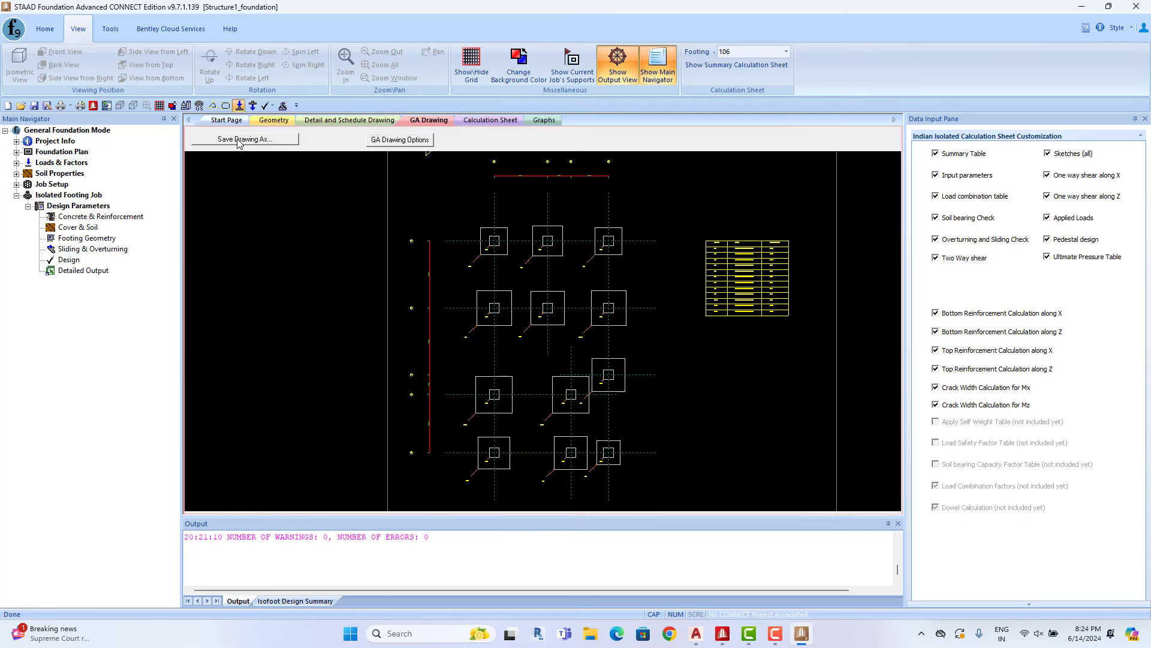
left_click(342, 123)
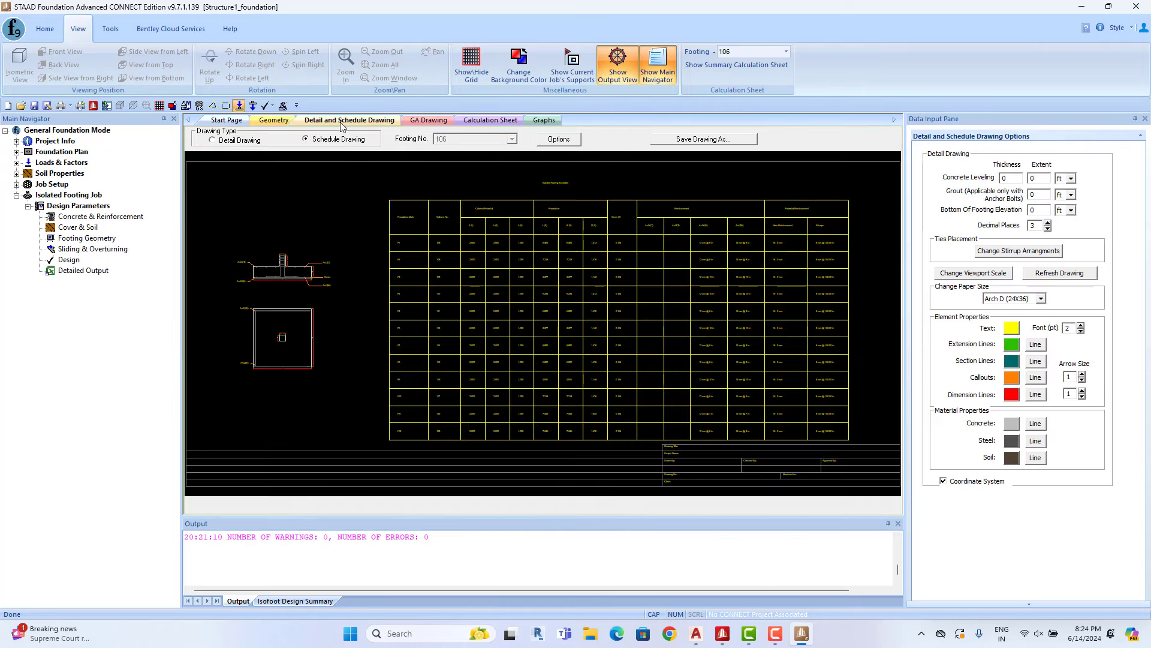
scroll(454, 303, "up", 2)
scroll(454, 303, "up", 1)
scroll(430, 274, "up", 1)
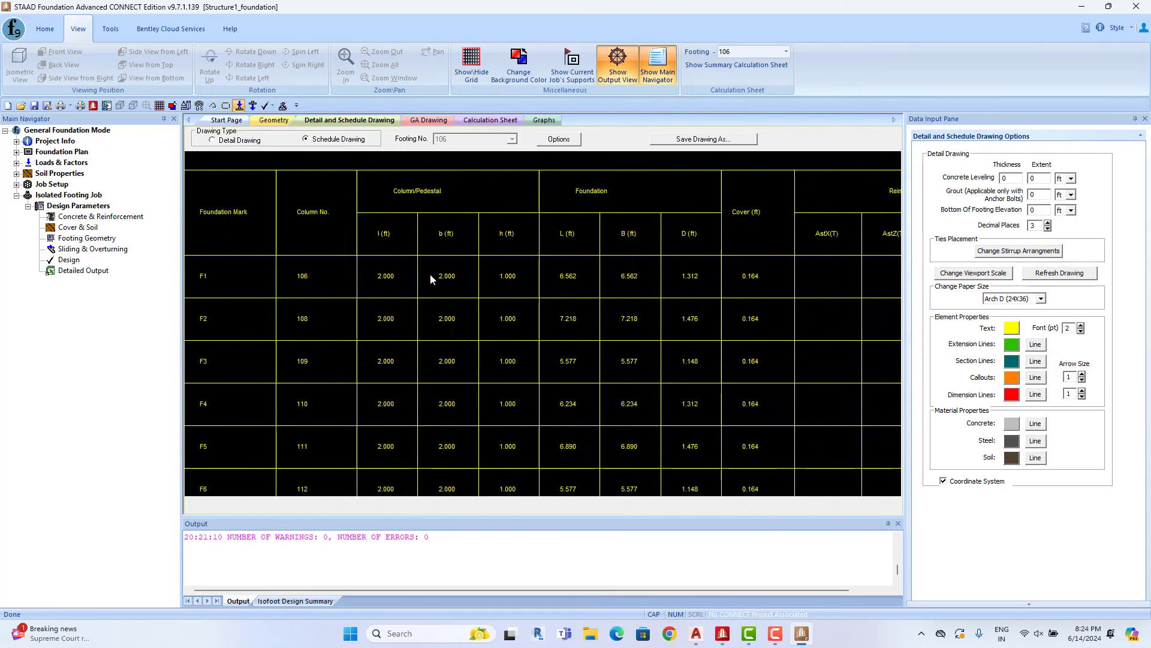
scroll(430, 273, "up", 1)
scroll(430, 274, "down", 3)
mouse_move(430, 273)
middle_mouse_down()
mouse_move(467, 367)
mouse_move(499, 370)
middle_mouse_up()
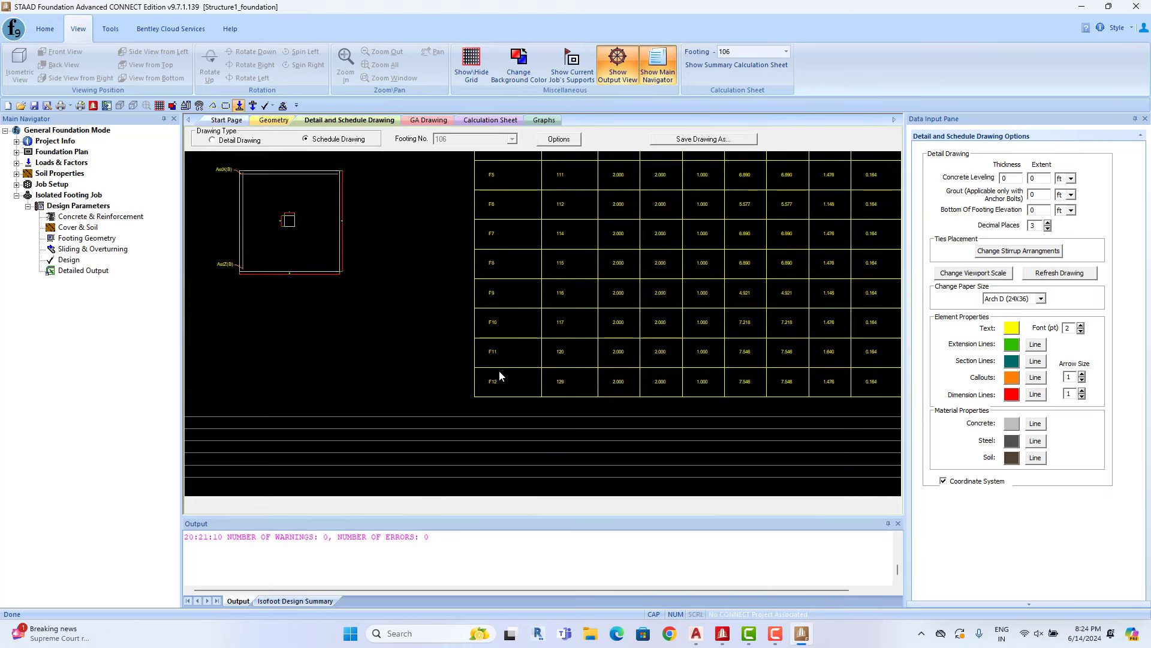
scroll(498, 382, "up", 2)
scroll(503, 308, "down", 2)
scroll(634, 337, "down", 2)
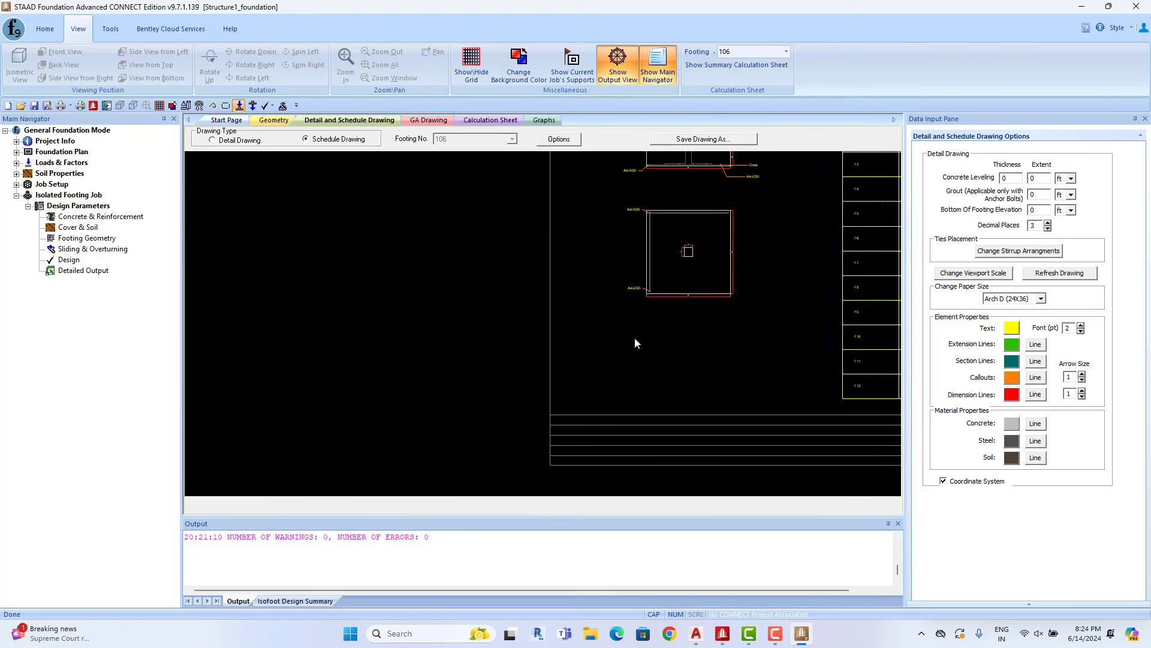
scroll(595, 358, "down", 2)
scroll(428, 256, "down", 2)
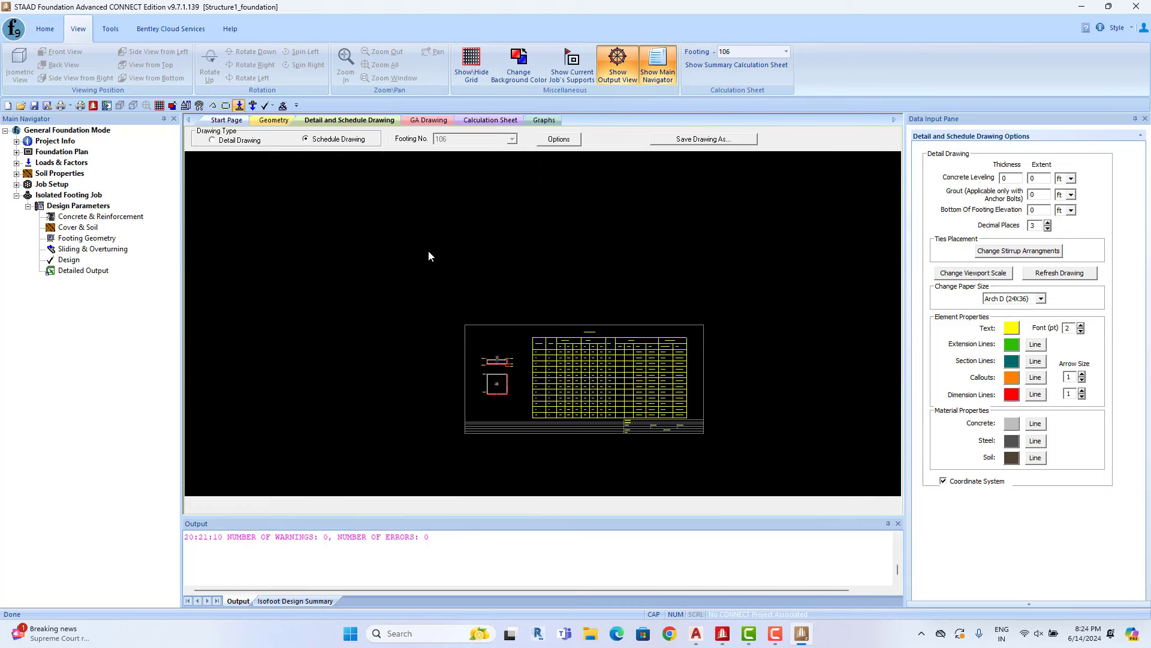
left_click(431, 120)
scroll(491, 253, "up", 2)
scroll(394, 246, "up", 2)
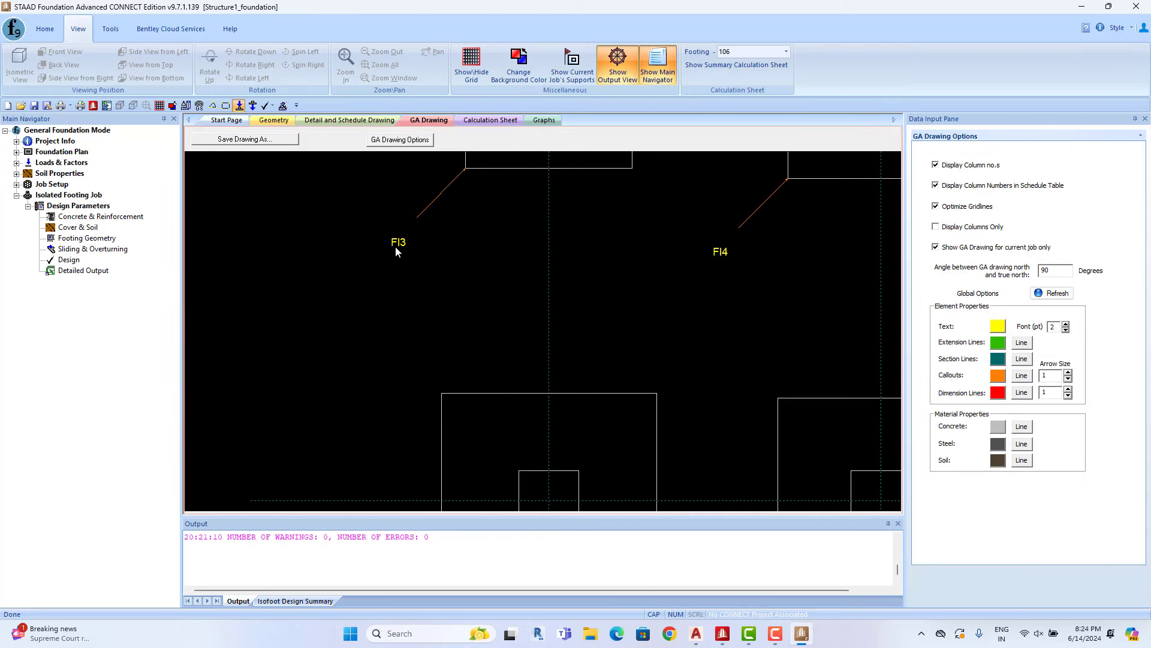
left_click(350, 120)
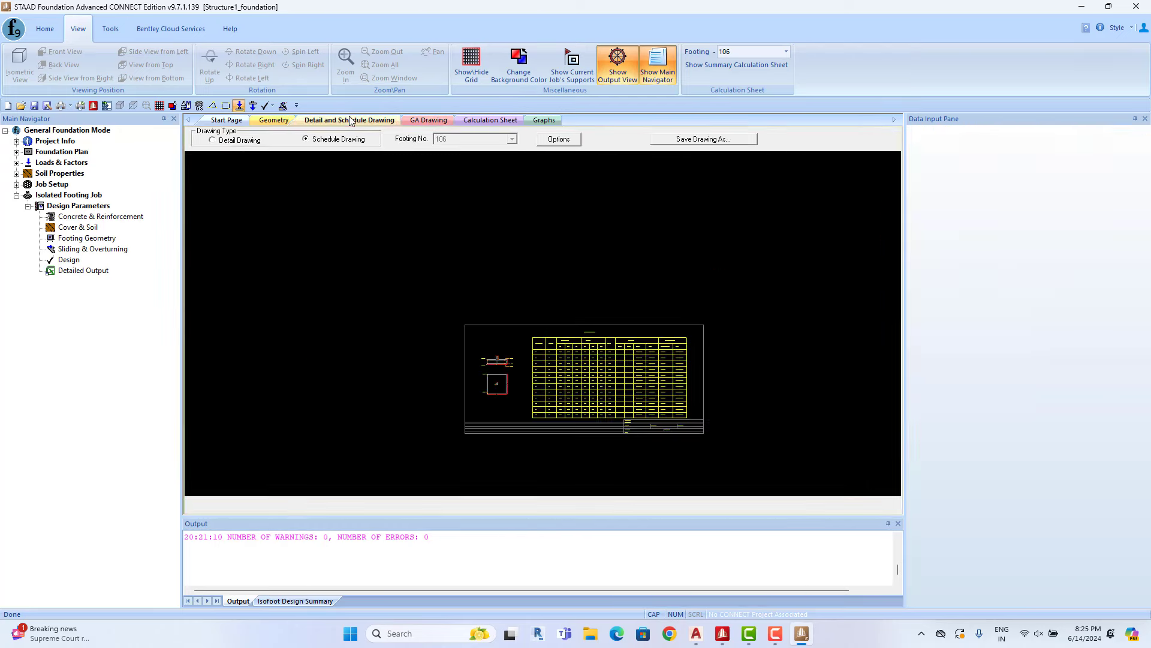
scroll(411, 360, "up", 2)
scroll(384, 324, "up", 2)
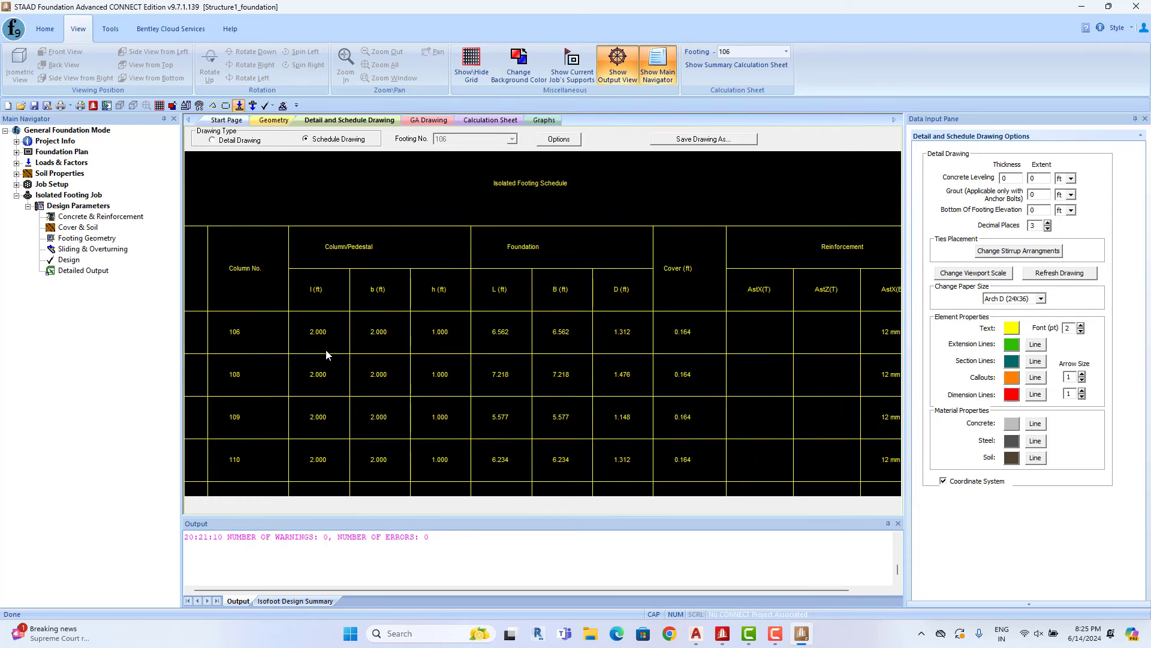
scroll(367, 294, "up", 1)
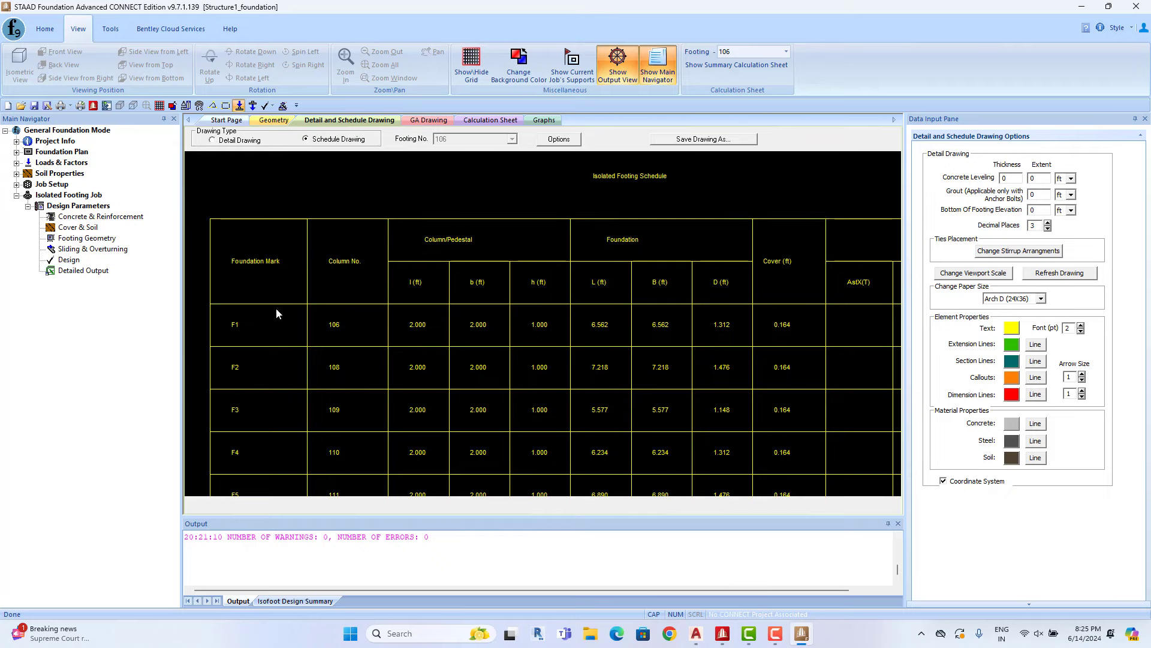
scroll(354, 335, "up", 1)
scroll(361, 343, "up", 1)
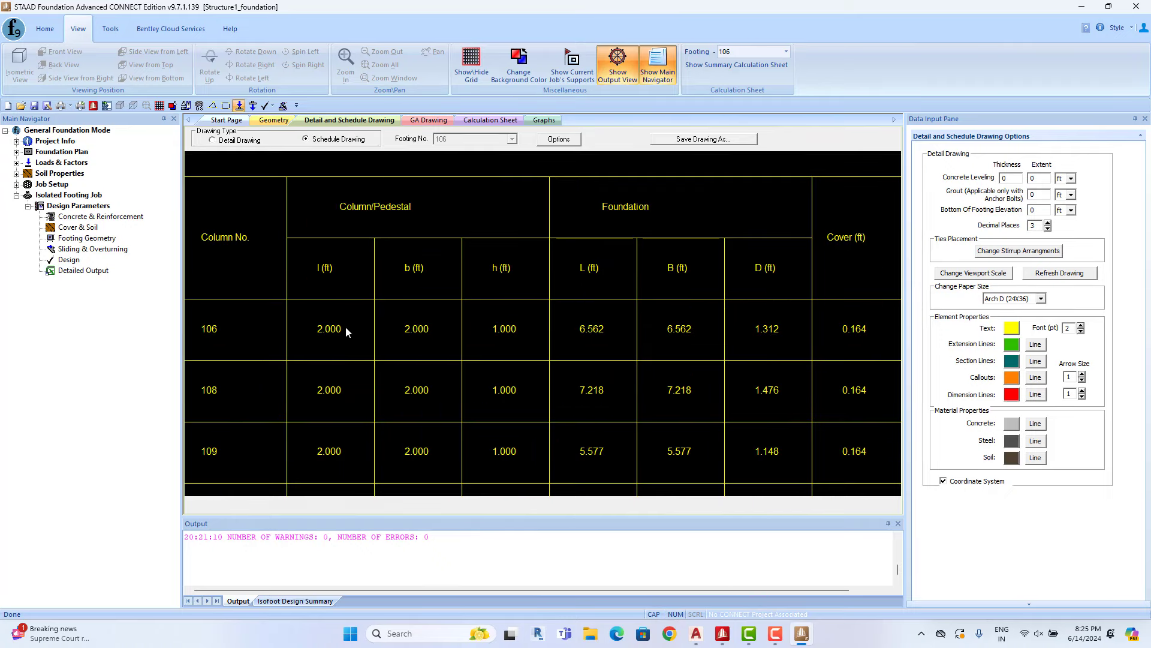
mouse_move(457, 339)
middle_mouse_down()
mouse_move(307, 370)
mouse_move(38, 377)
middle_mouse_up()
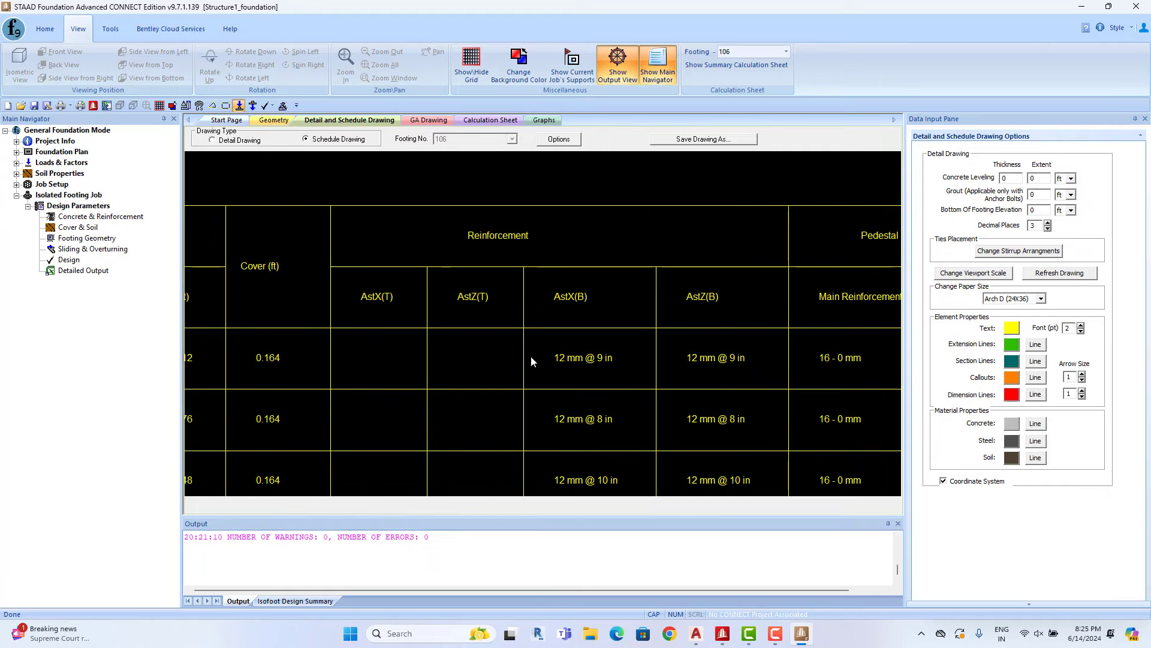
scroll(469, 308, "down", 2)
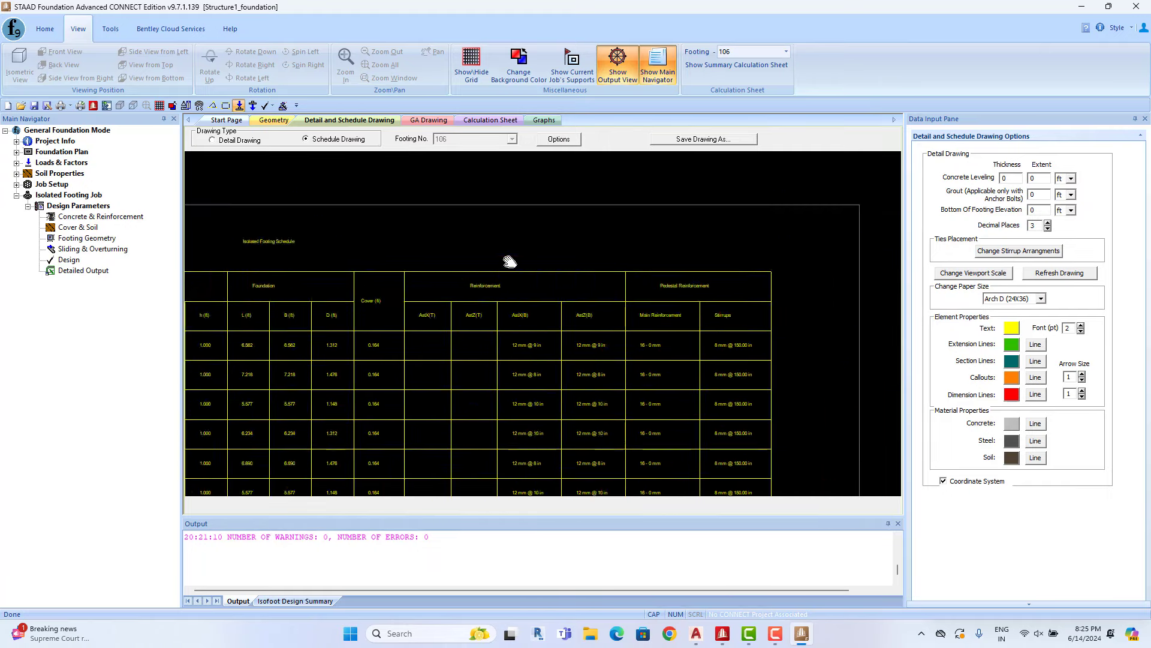
scroll(480, 312, "down", 2)
scroll(501, 313, "down", 2)
scroll(480, 362, "down", 2)
scroll(443, 249, "up", 3)
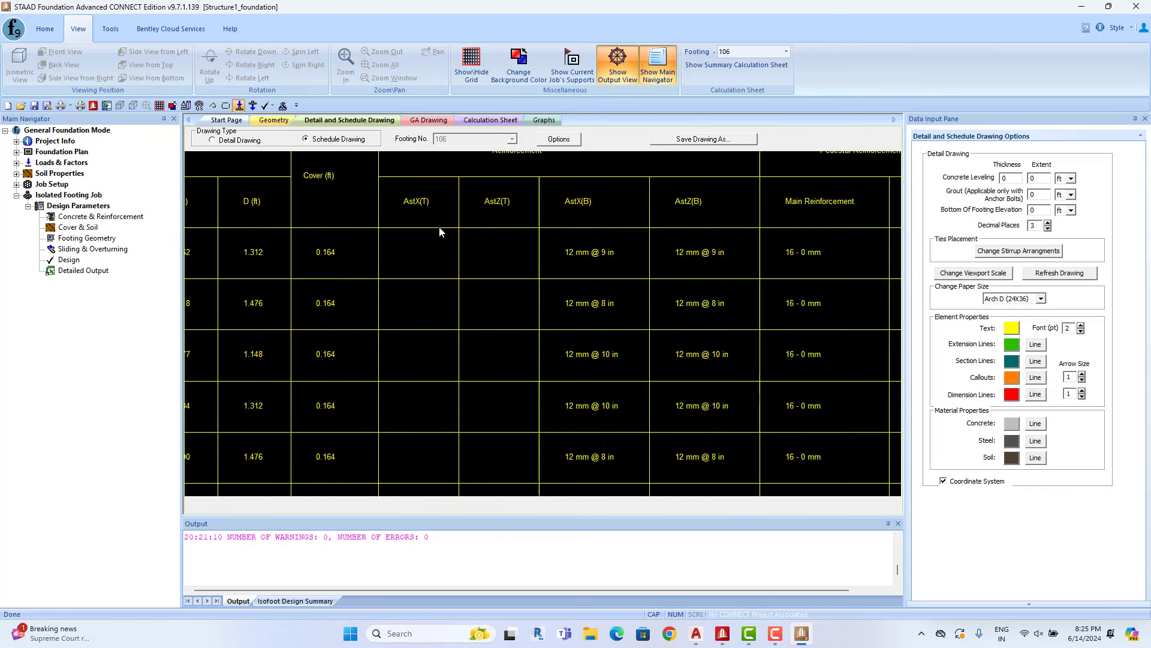
scroll(488, 230, "up", 2)
scroll(360, 235, "up", 1)
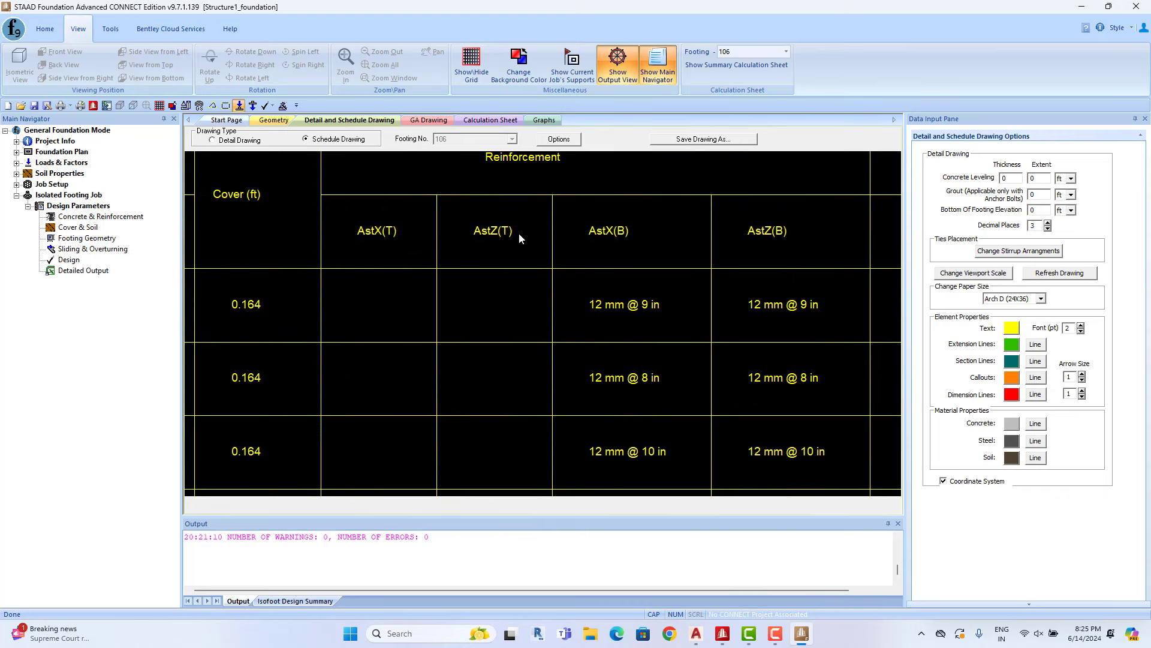
mouse_move(594, 255)
middle_mouse_down()
mouse_move(493, 266)
mouse_move(444, 295)
middle_mouse_up()
scroll(439, 331, "down", 1)
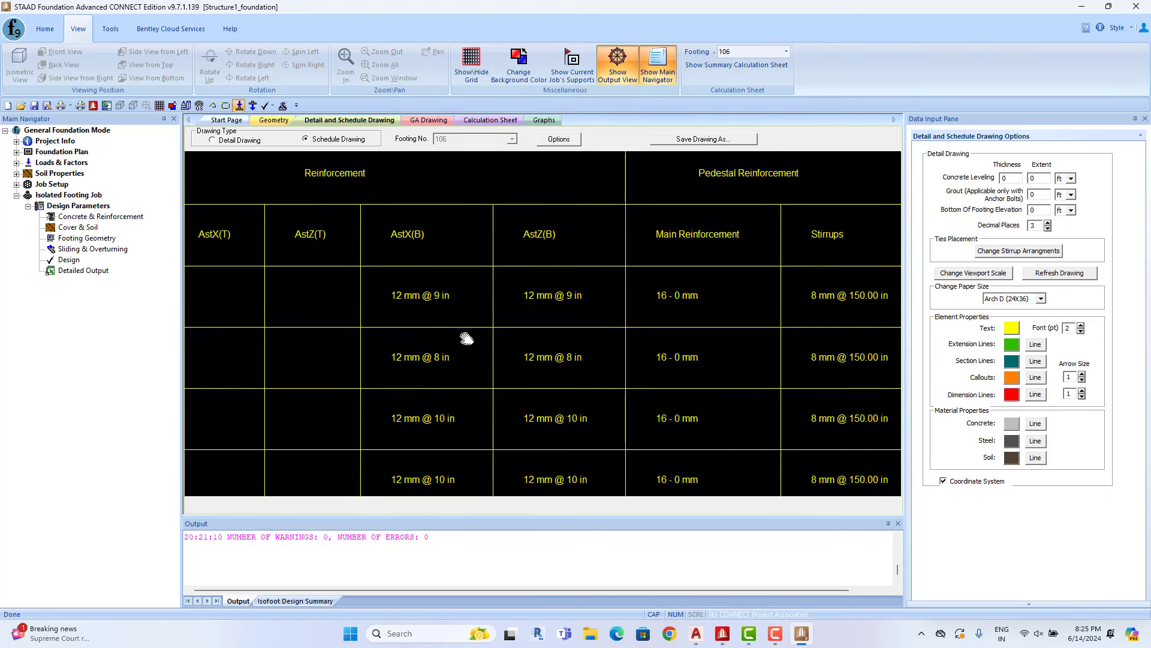
scroll(354, 259, "down", 1)
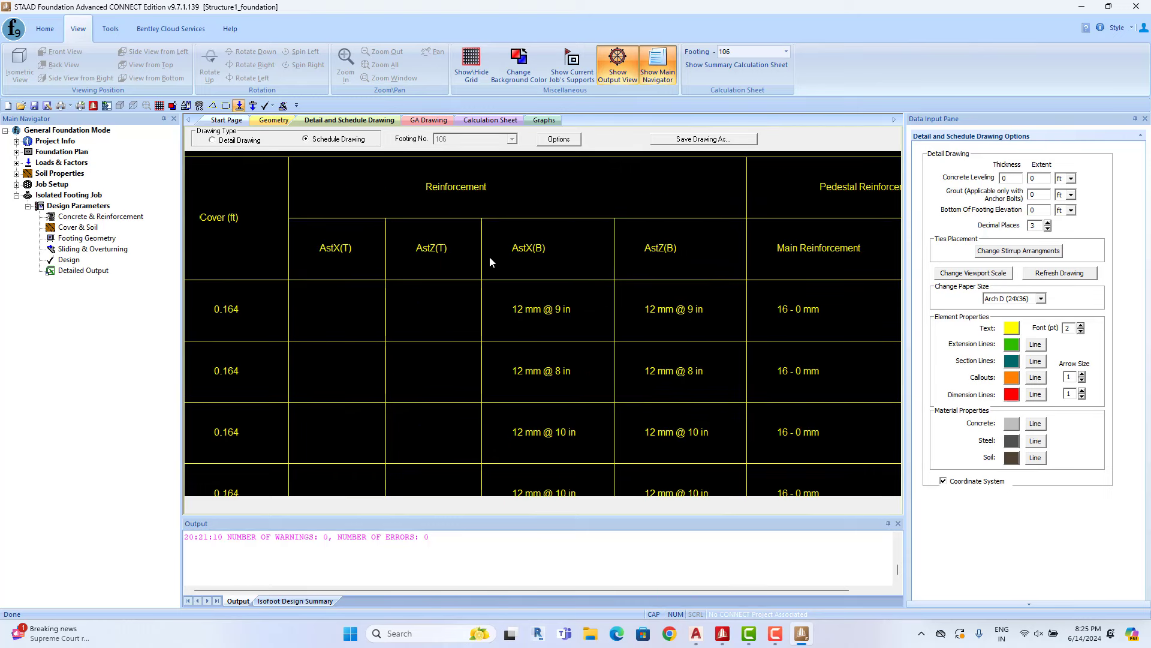
middle_click_drag(456, 262, 439, 212)
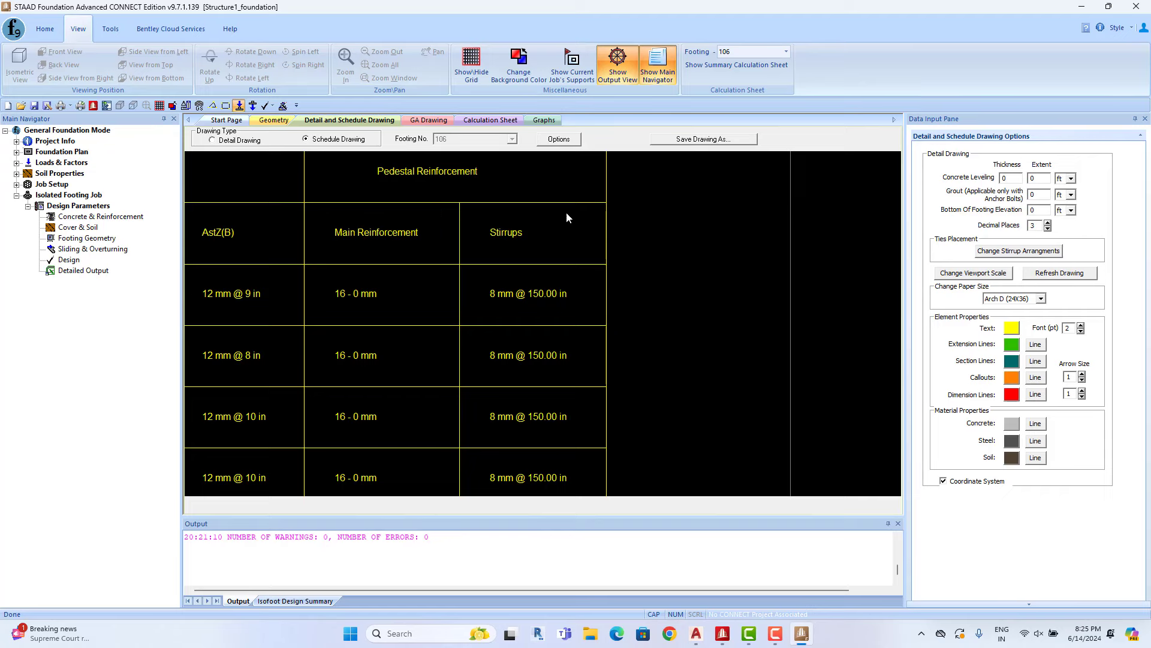
middle_click_drag(558, 355, 602, 173)
scroll(513, 344, "down", 2)
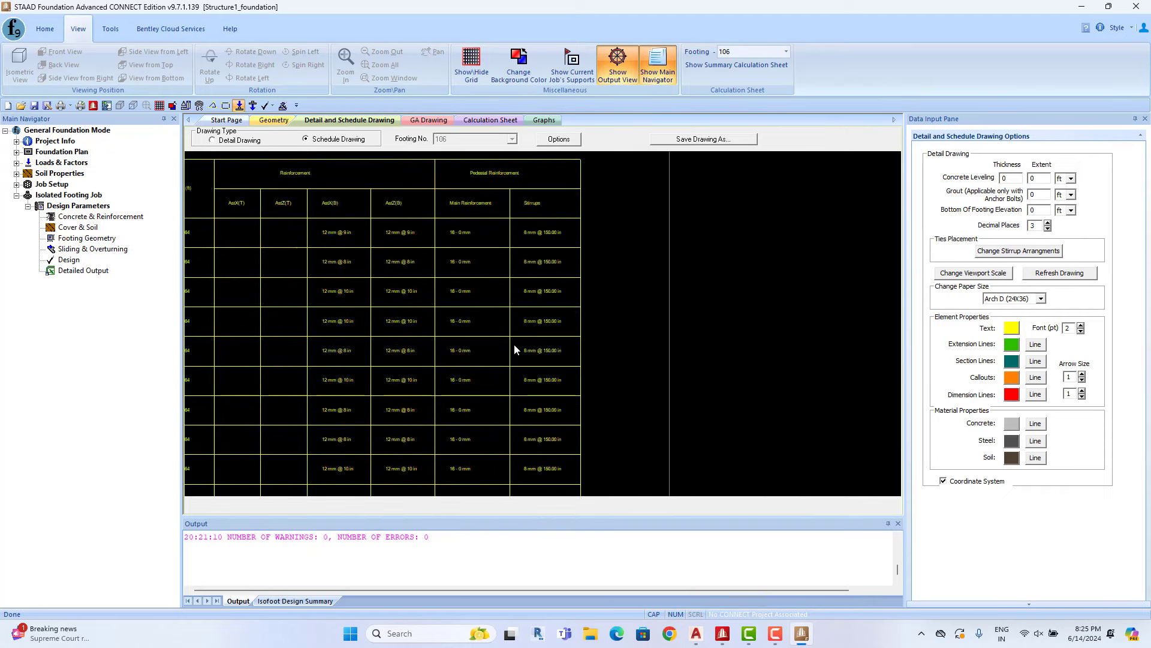
scroll(585, 317, "down", 3)
scroll(567, 311, "up", 2)
scroll(564, 346, "up", 1)
scroll(602, 281, "up", 1)
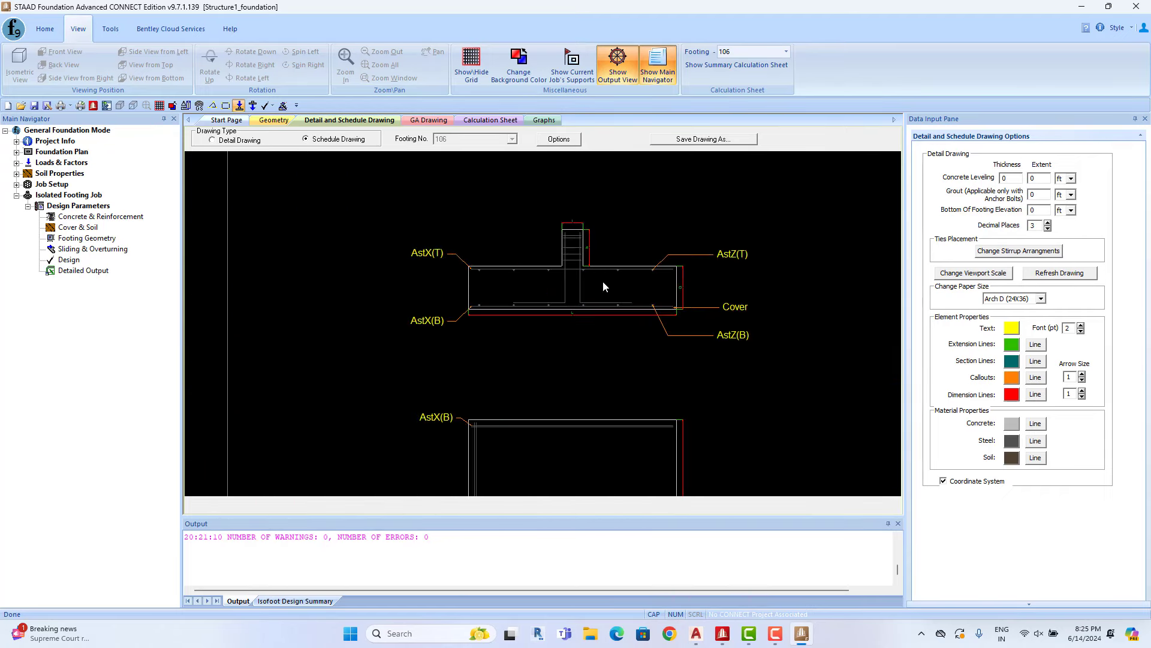
scroll(368, 257, "up", 1)
scroll(354, 240, "up", 1)
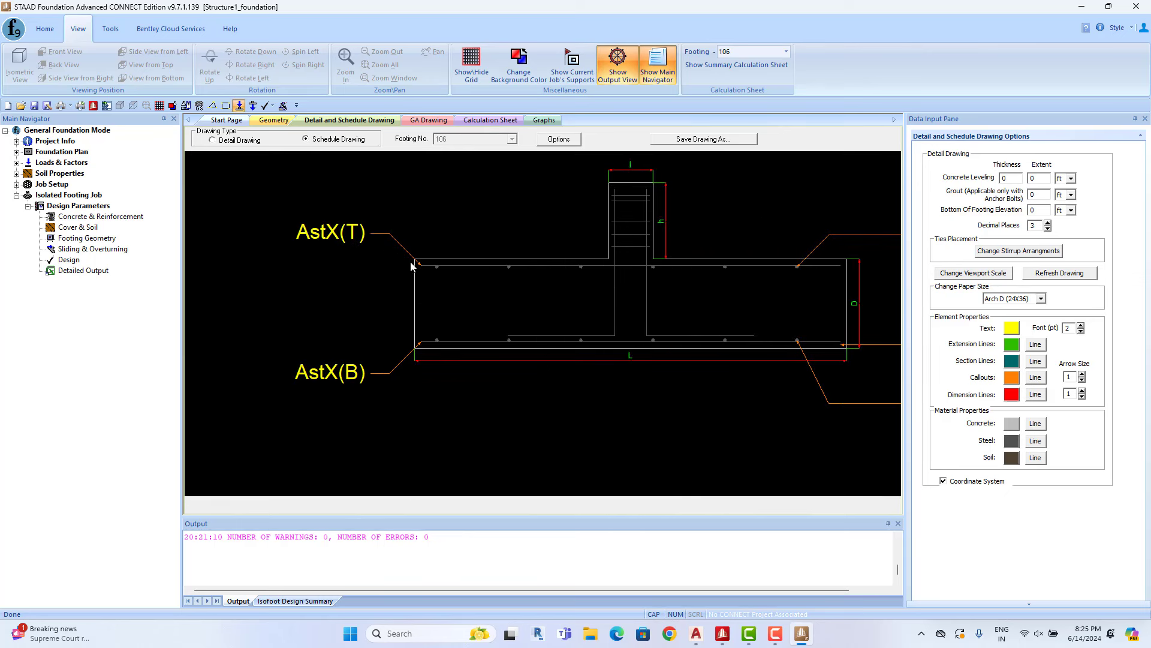
scroll(414, 266, "down", 2)
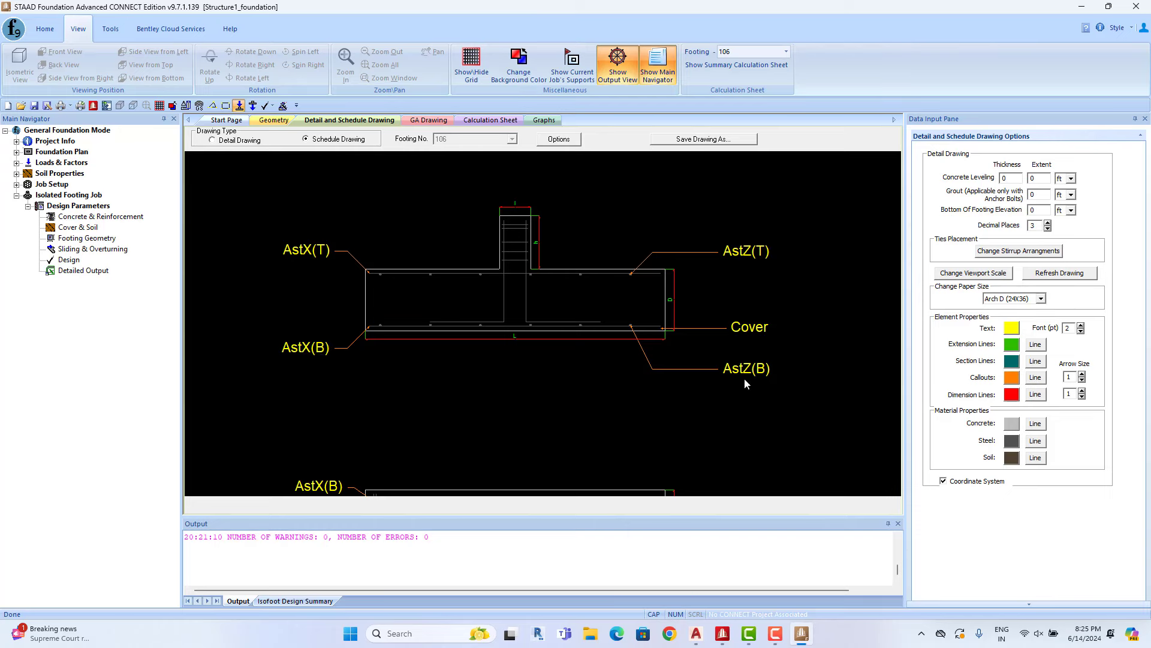
scroll(618, 359, "down", 3)
scroll(618, 358, "down", 2)
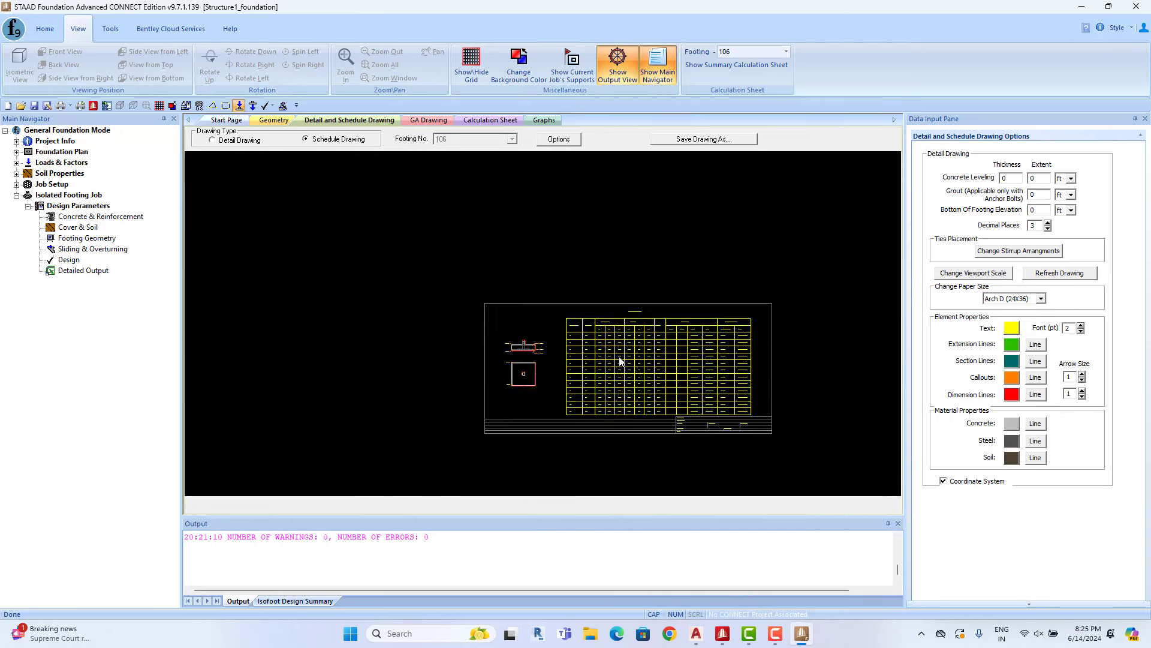
scroll(830, 338, "up", 2)
scroll(599, 363, "up", 3)
scroll(602, 365, "down", 1)
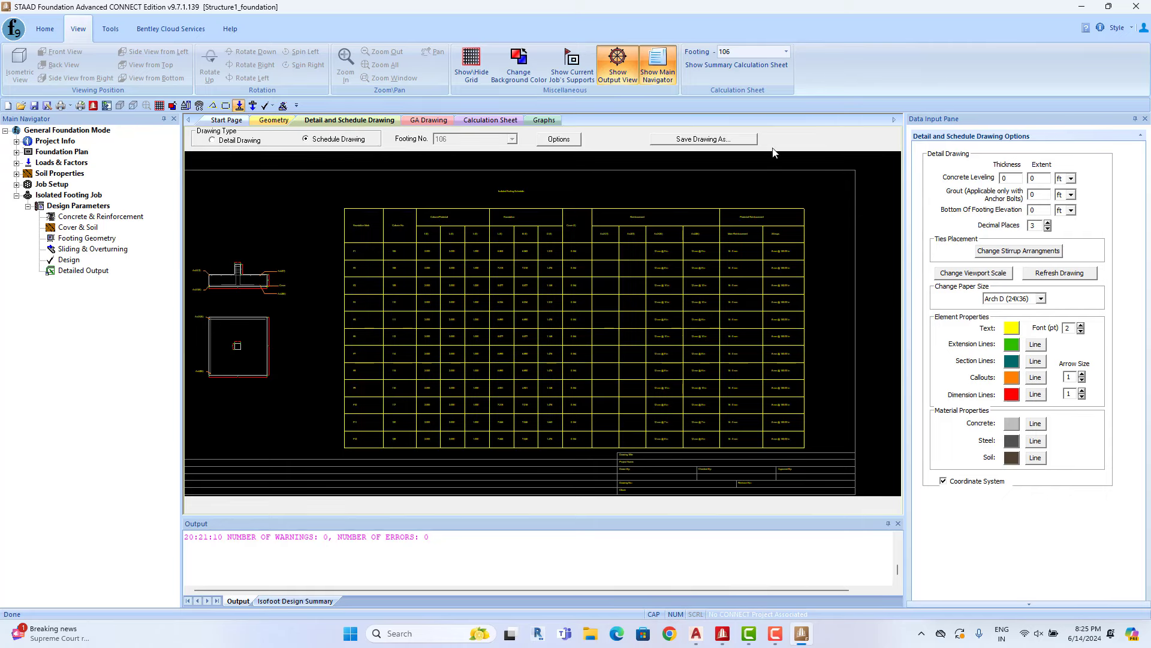
- Open the Calculation Sheet for footing 106, then check marks FI3 and FI4 on the GA Drawing
left_click(490, 120)
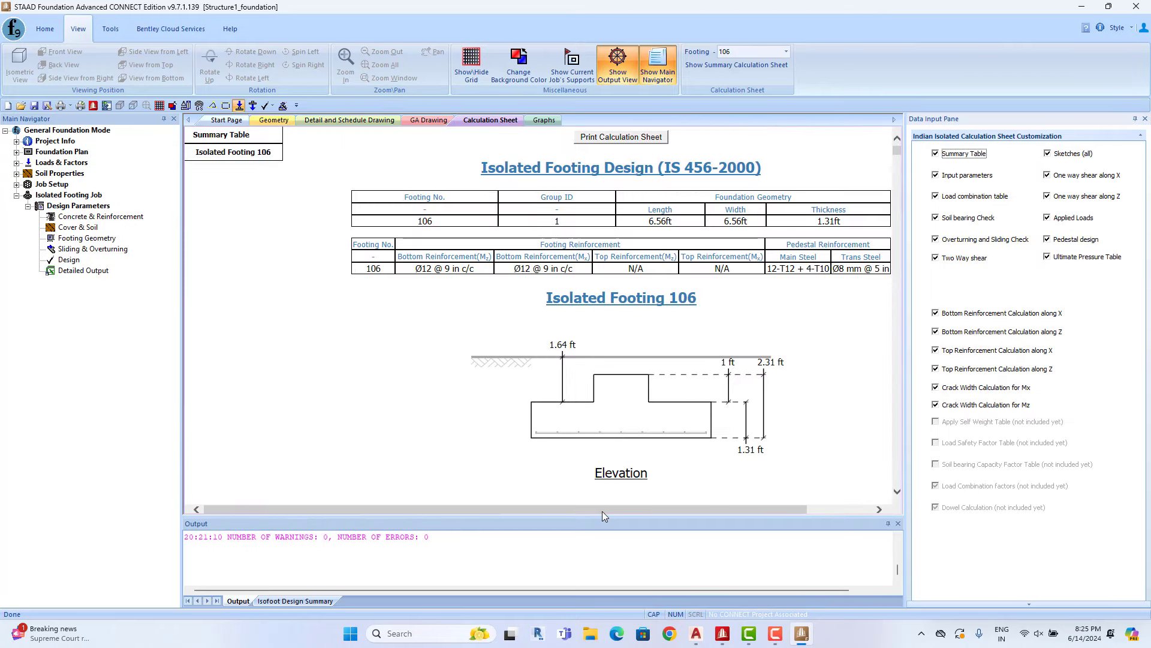
left_click_drag(602, 511, 659, 511)
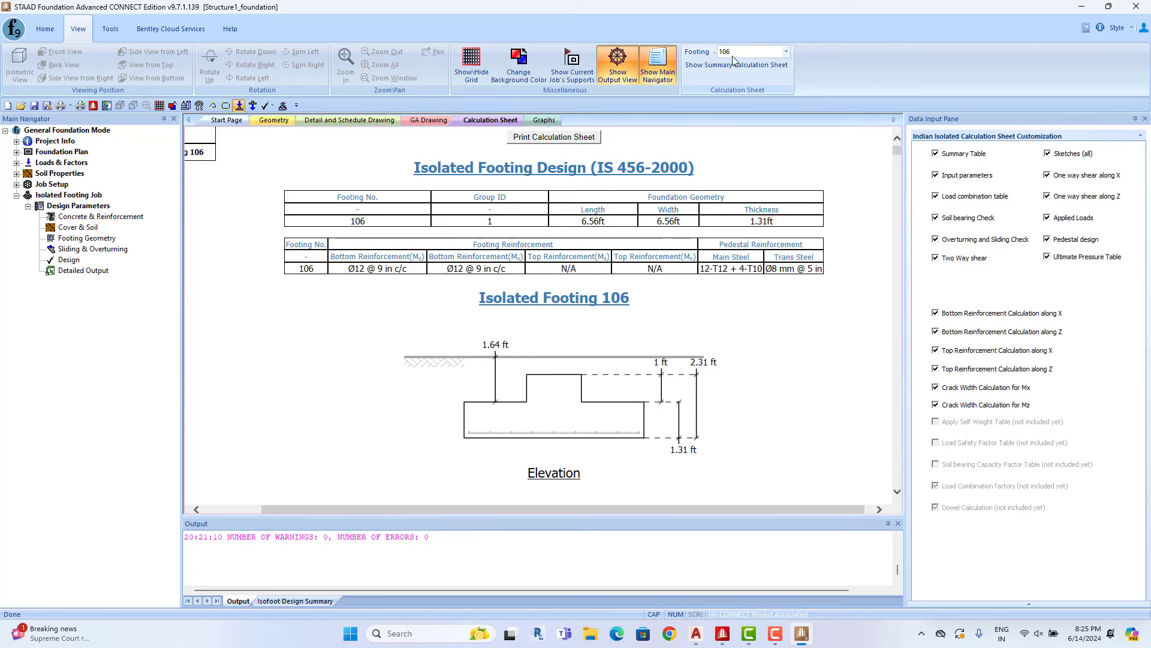
left_click(425, 120)
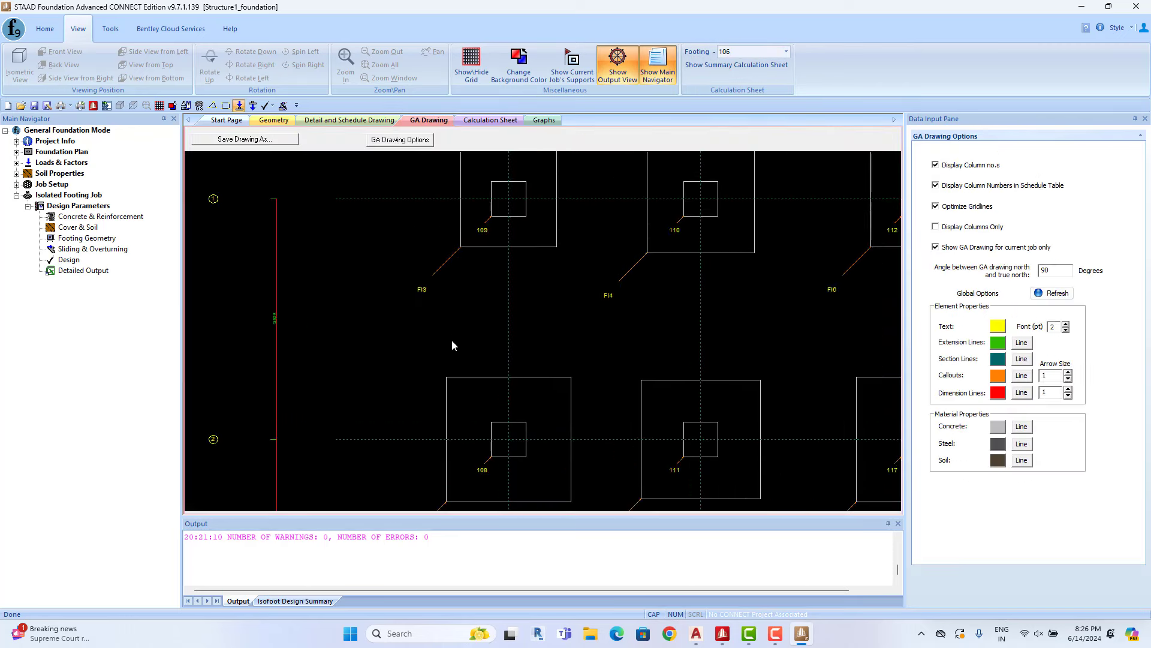
scroll(490, 329, "up", 2)
scroll(350, 309, "up", 1)
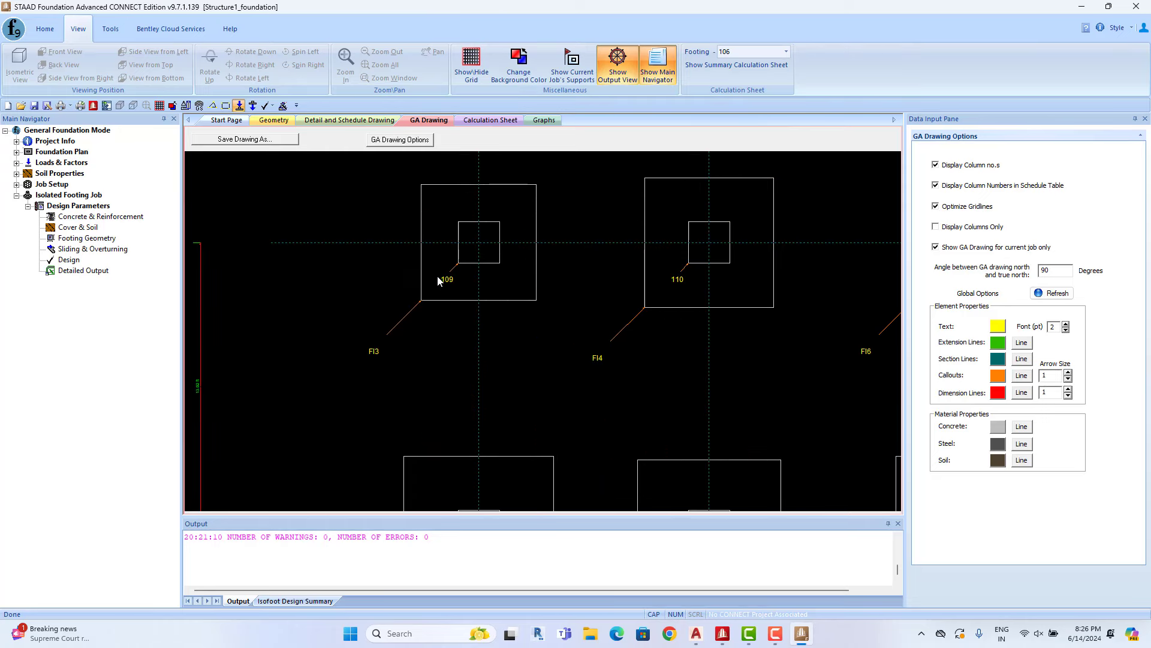
- Open the calculation sheet for footing 109 from the footing list
left_click(486, 121)
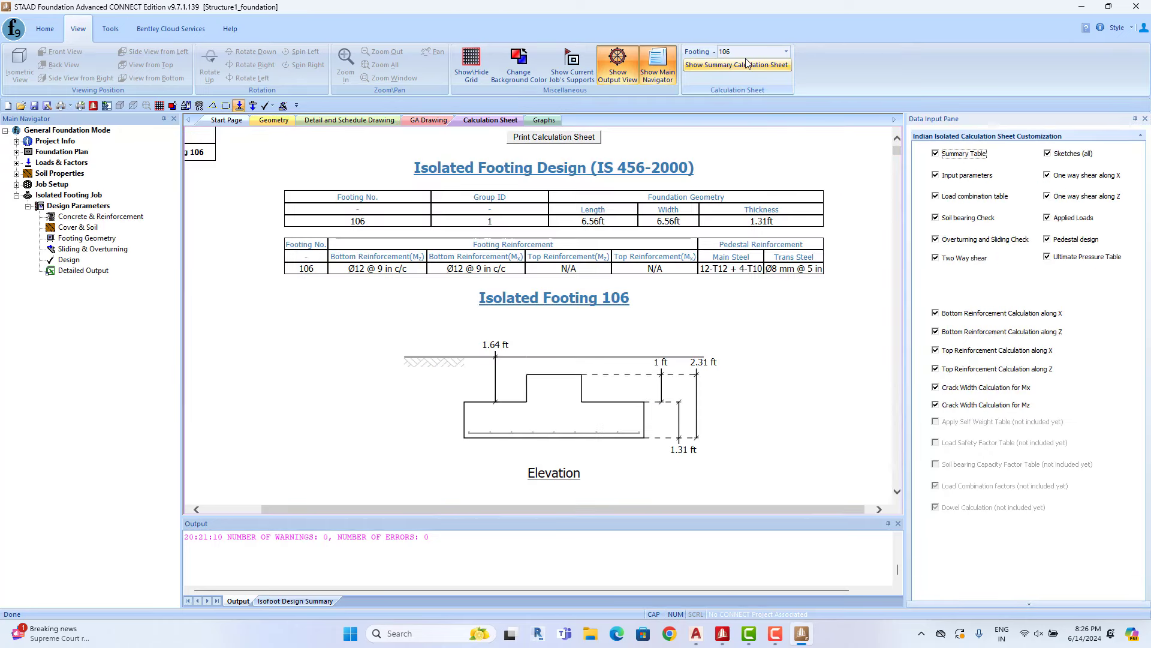
left_click(786, 52)
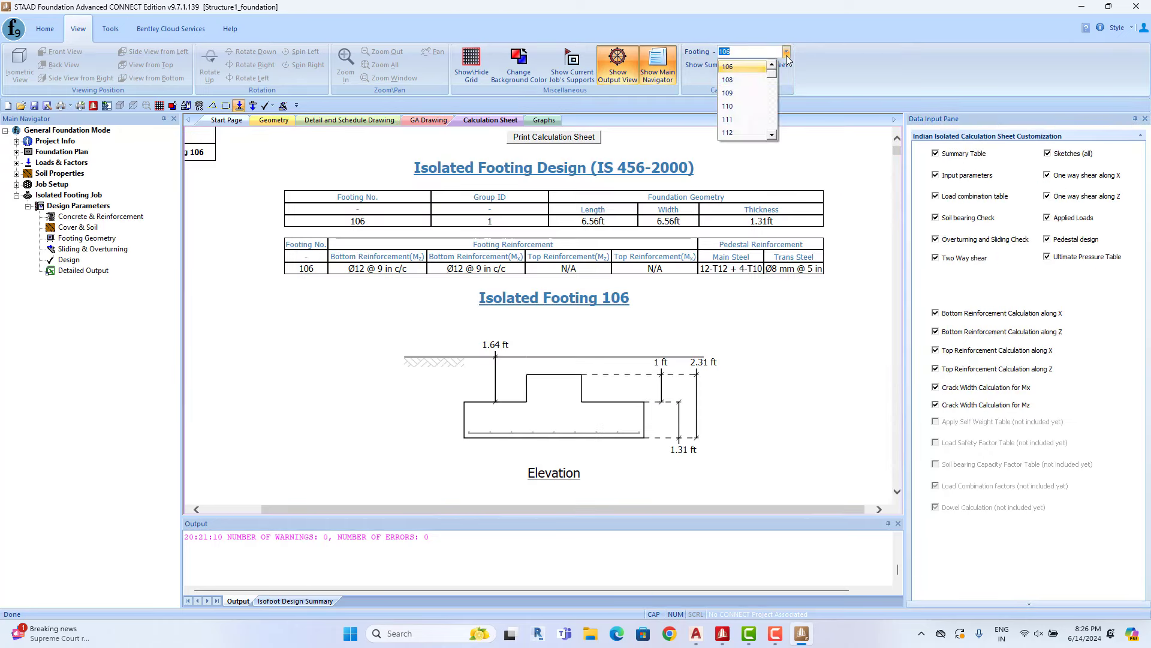
left_click(738, 94)
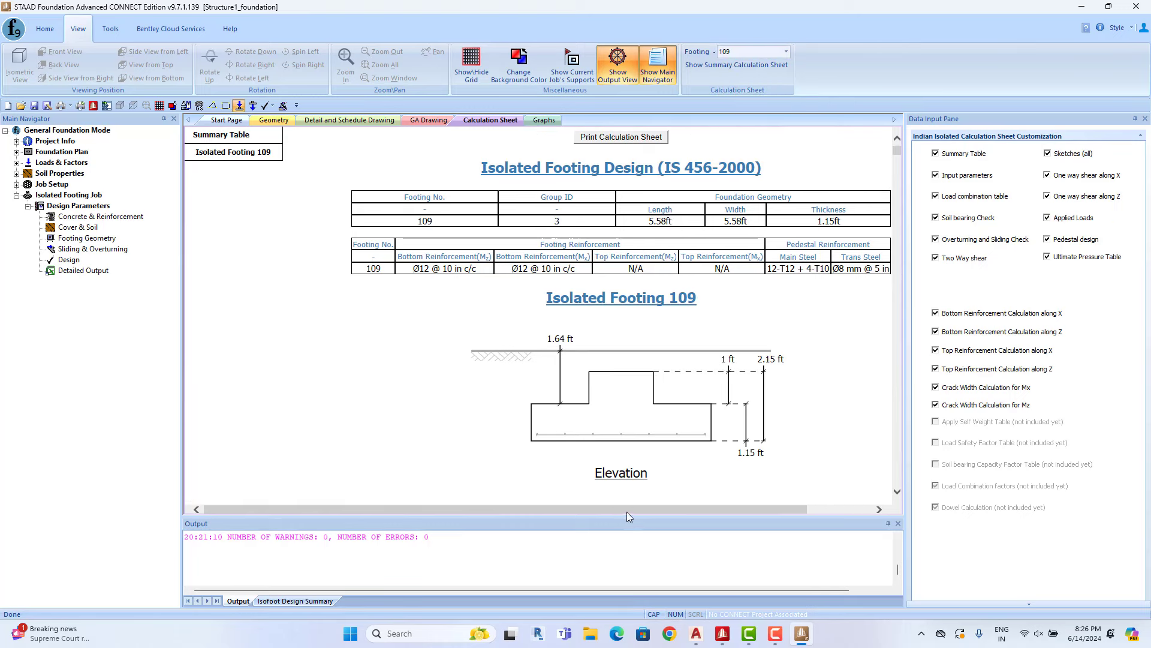
left_click_drag(627, 512, 696, 513)
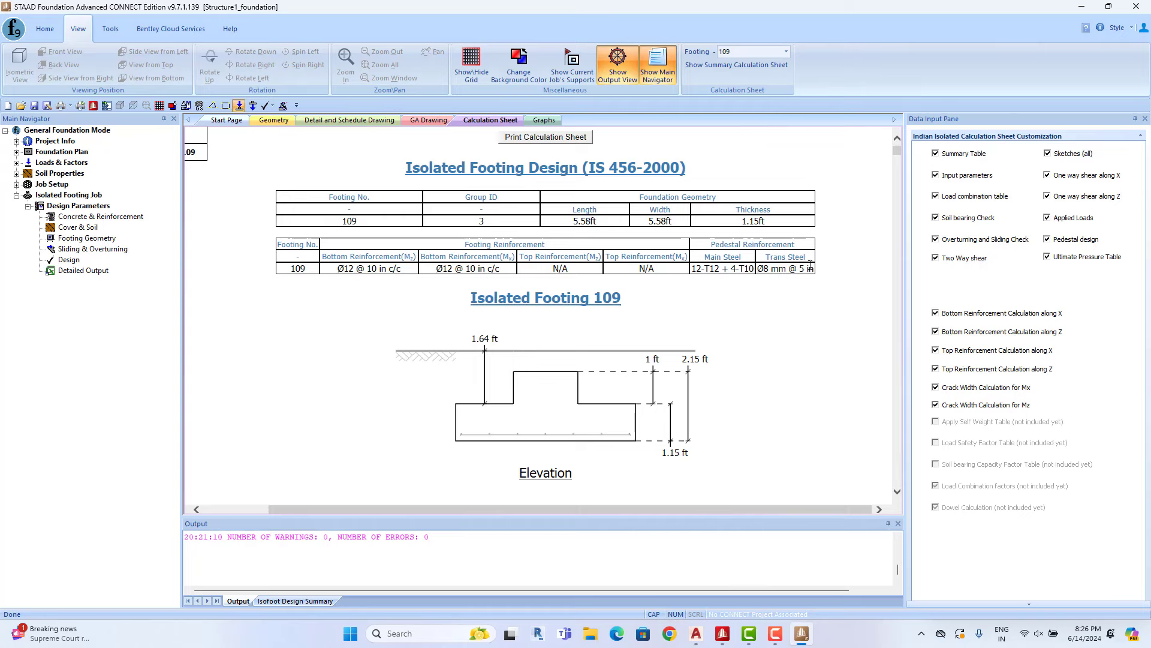
- Read footing 109's sheet from applied loads to pedestal design, then return to the top
scroll(674, 346, "down", 2)
scroll(674, 346, "down", 5)
scroll(674, 346, "down", 5)
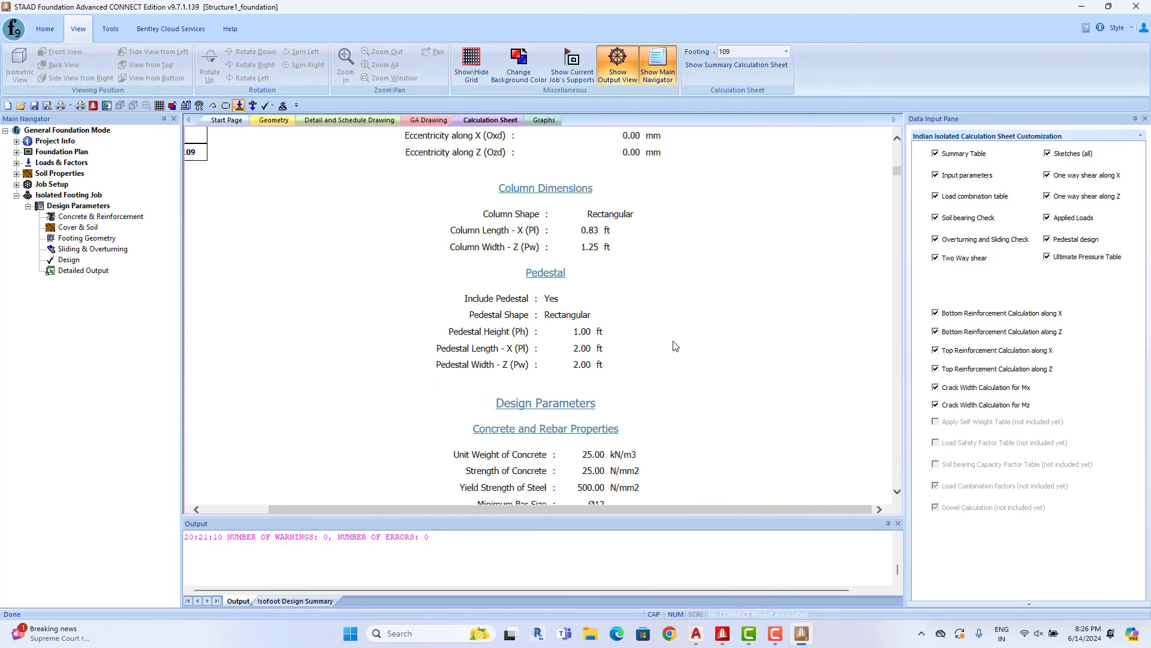
scroll(676, 346, "down", 3)
scroll(674, 346, "down", 5)
scroll(659, 340, "down", 4)
scroll(644, 334, "down", 5)
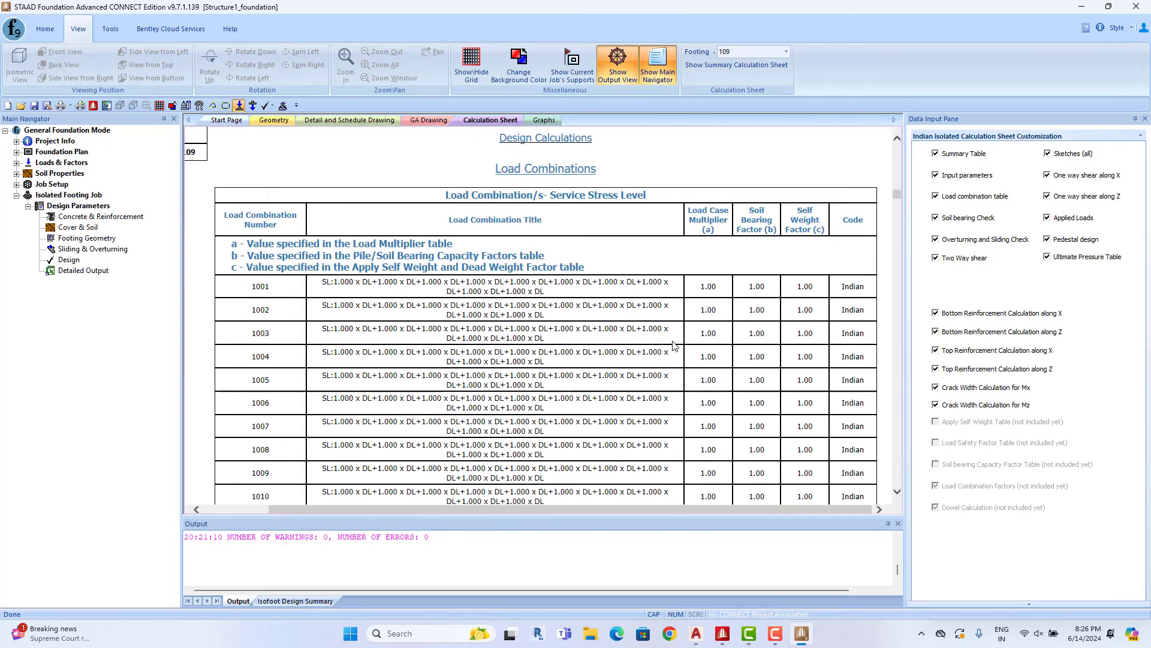
scroll(629, 327, "down", 5)
scroll(606, 314, "up", 2)
scroll(783, 266, "down", 5)
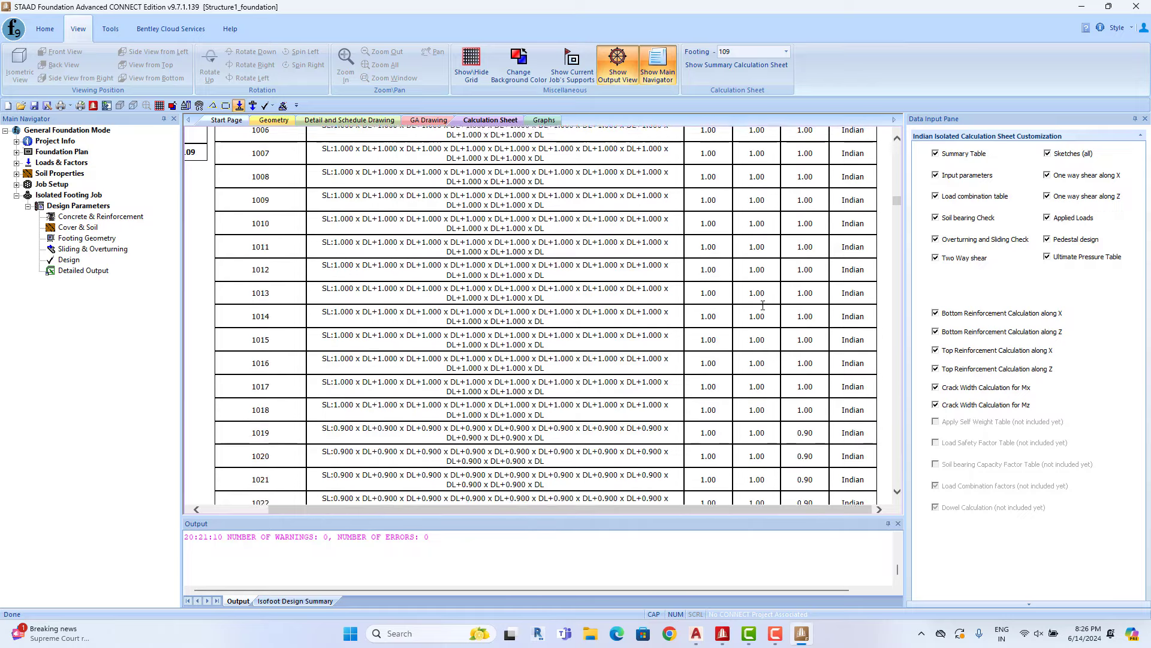
scroll(777, 277, "down", 5)
scroll(771, 288, "down", 5)
scroll(766, 299, "down", 5)
scroll(762, 309, "down", 5)
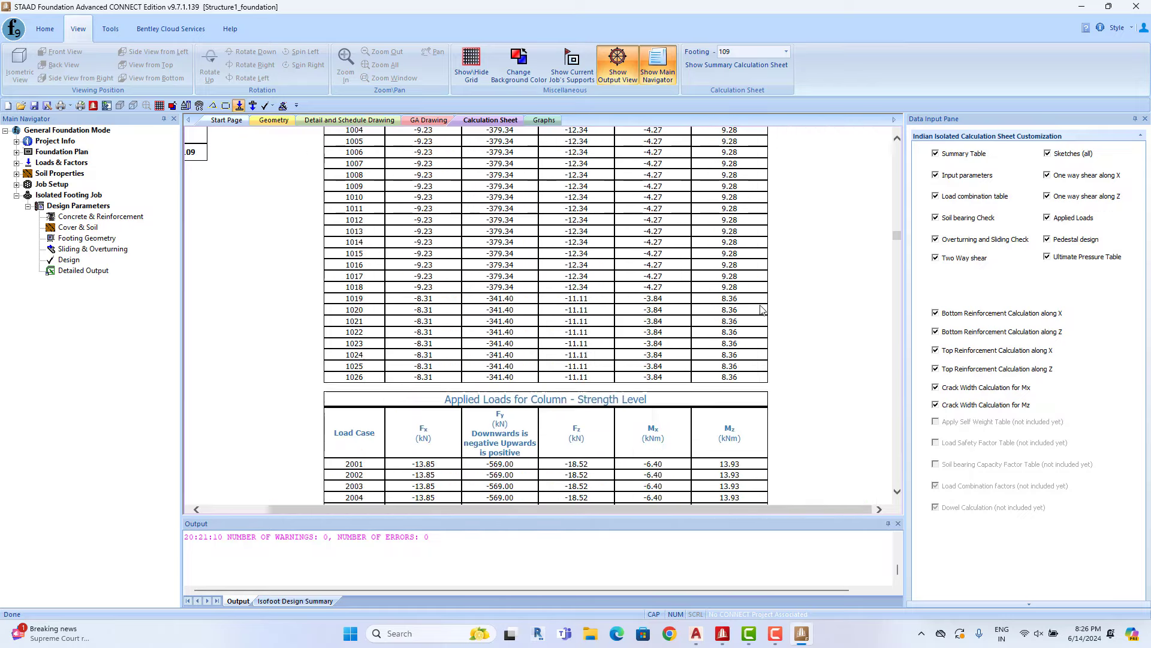
scroll(762, 309, "down", 5)
scroll(762, 310, "down", 5)
scroll(762, 310, "down", 5)
scroll(762, 310, "down", 2)
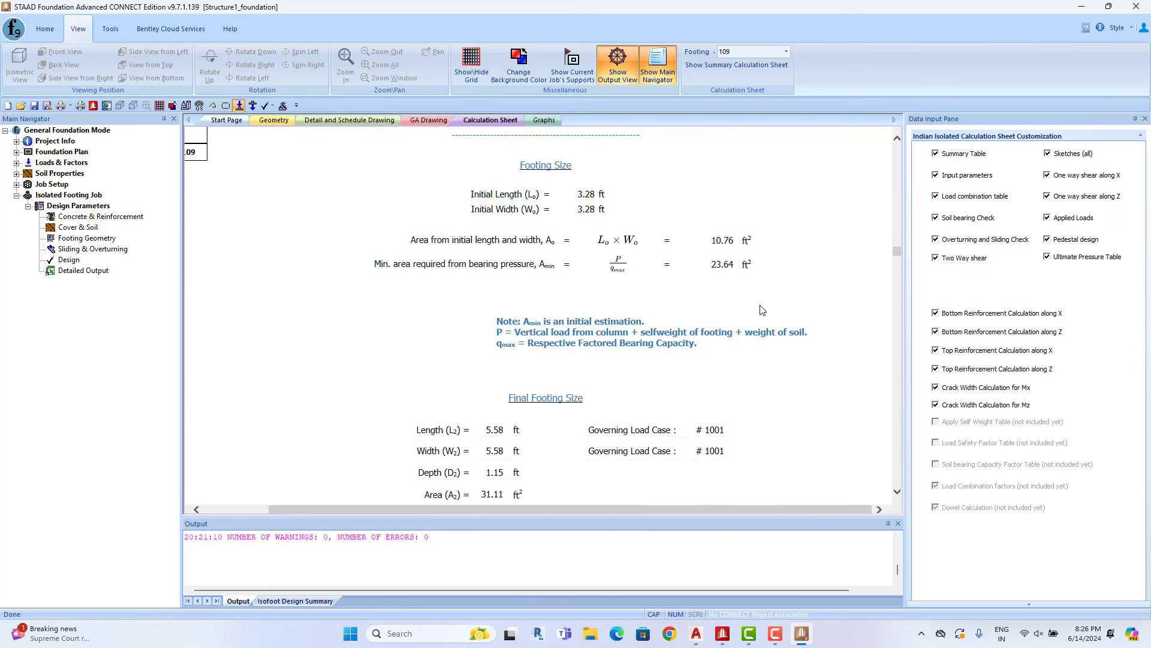
scroll(762, 309, "down", 5)
scroll(762, 310, "down", 5)
scroll(762, 309, "down", 5)
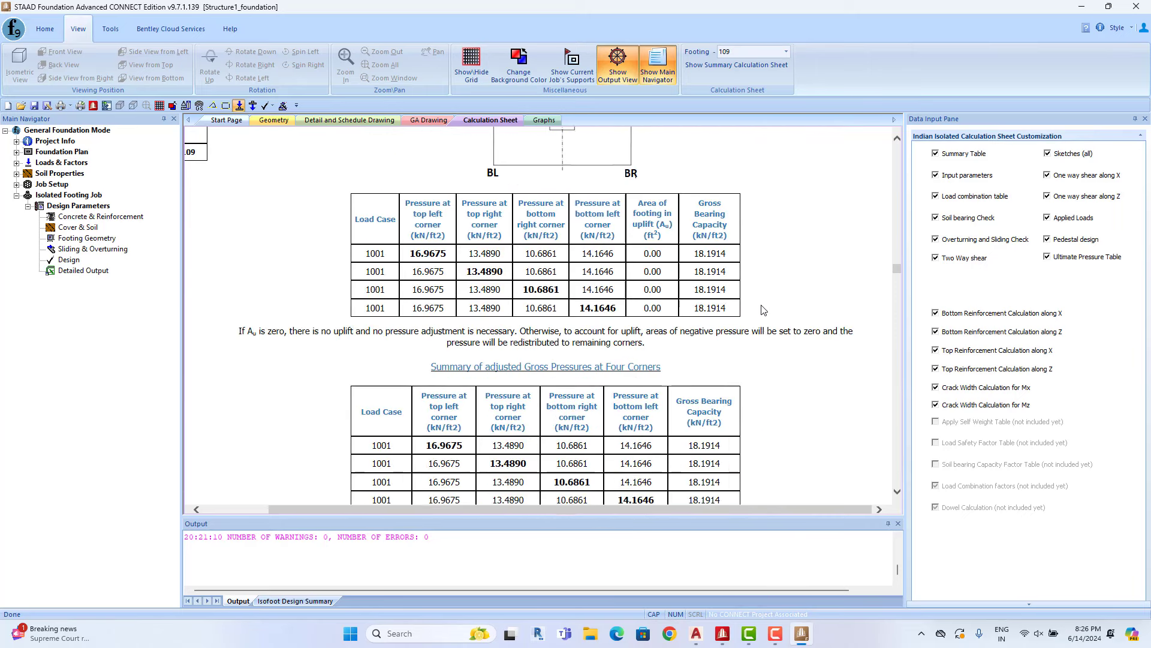
scroll(764, 310, "down", 5)
scroll(762, 309, "down", 5)
scroll(762, 309, "down", 5)
scroll(762, 309, "down", 5)
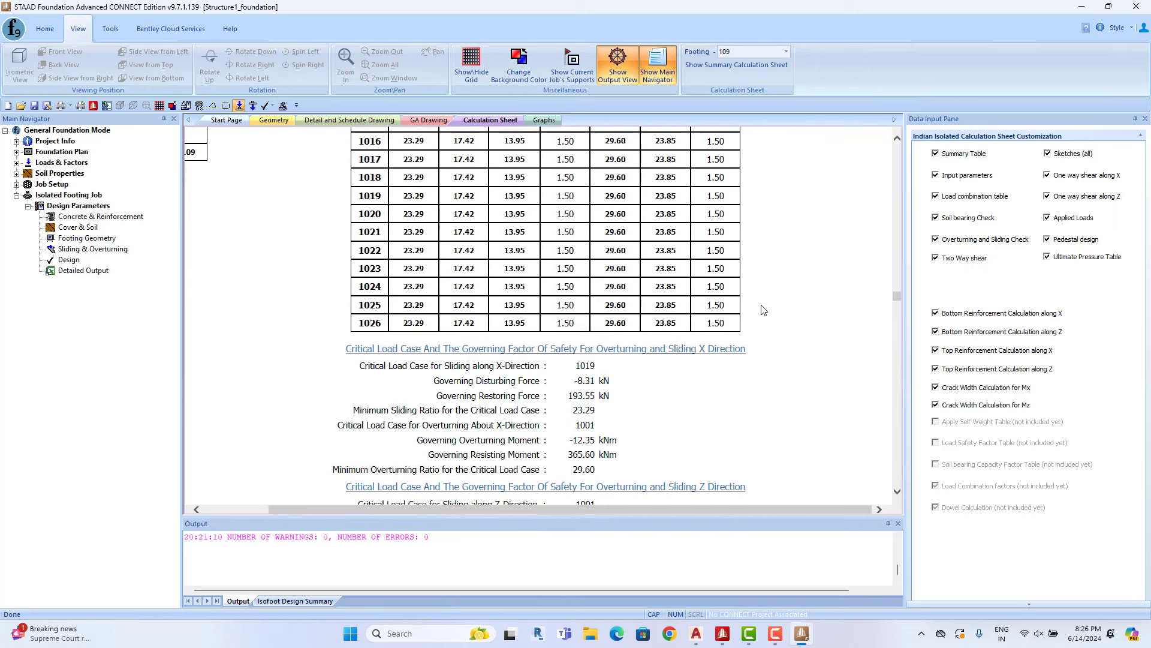
scroll(762, 309, "down", 5)
scroll(762, 310, "down", 7)
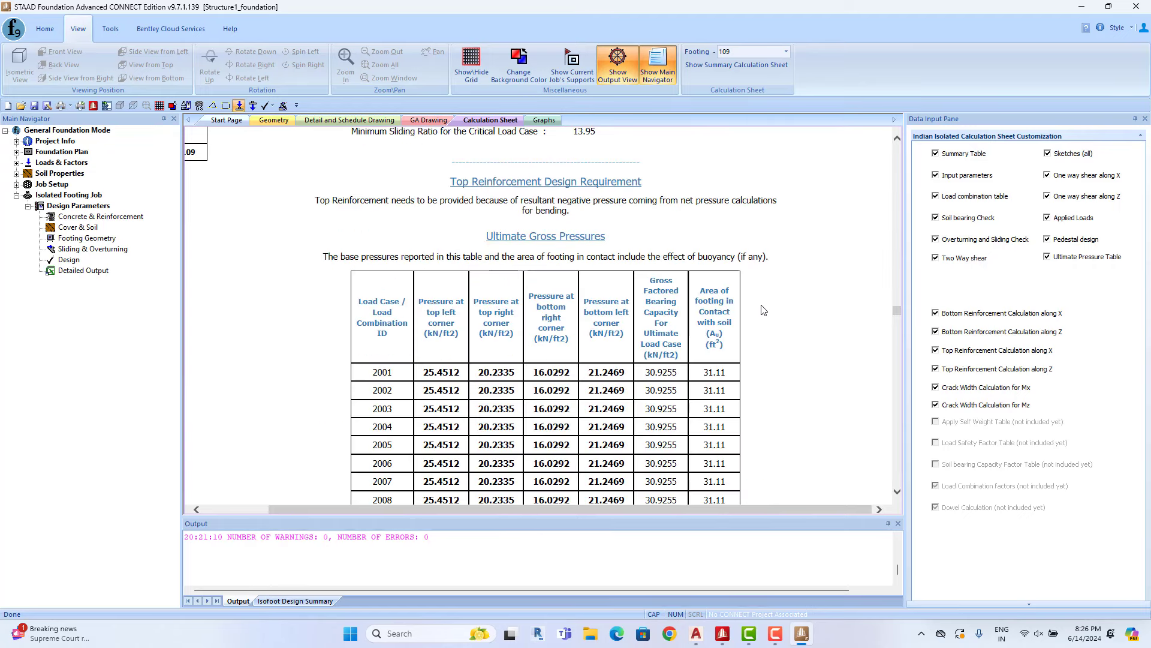
scroll(762, 309, "down", 9)
scroll(762, 310, "down", 8)
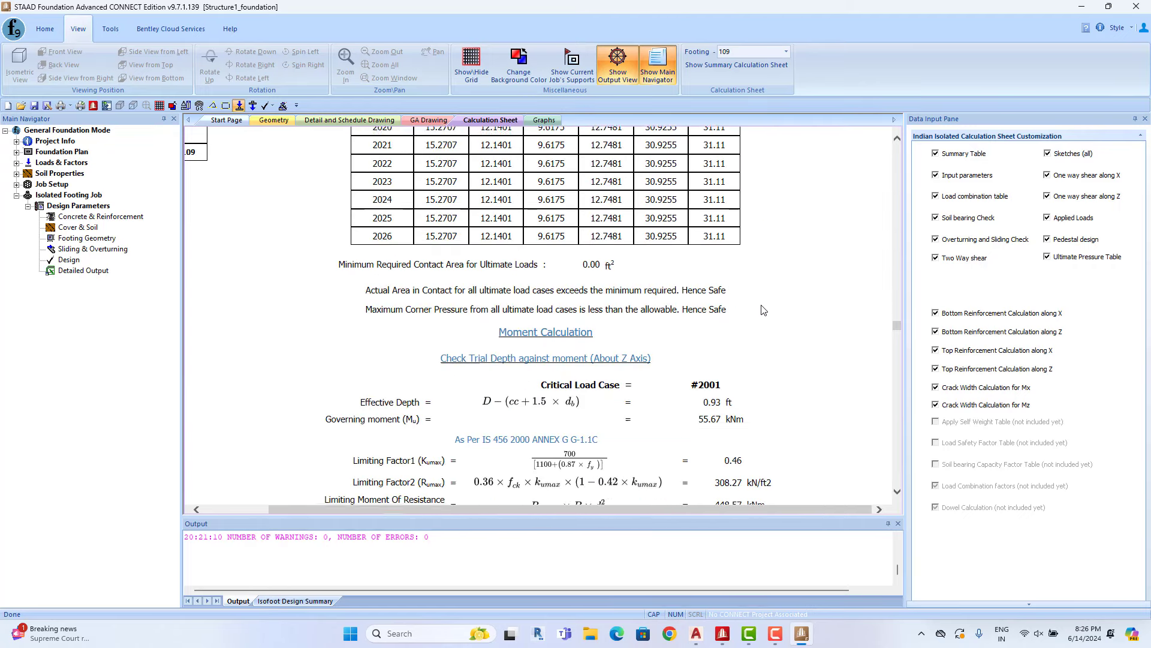
scroll(762, 309, "down", 4)
scroll(760, 308, "down", 8)
scroll(760, 309, "down", 7)
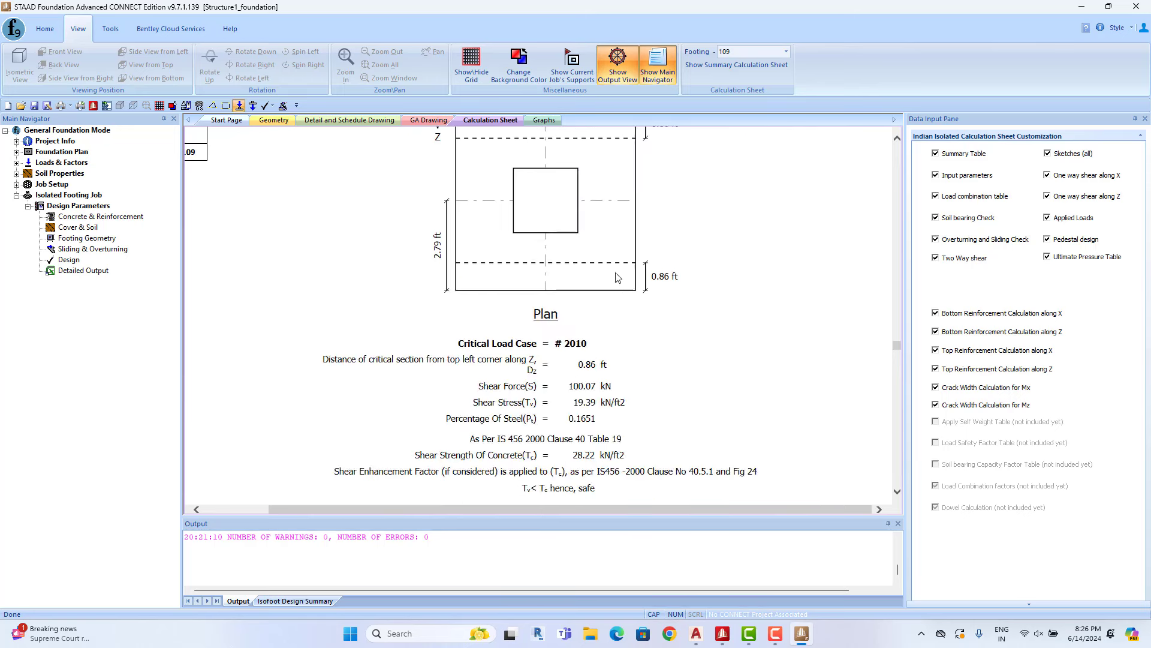
scroll(690, 294, "down", 6)
scroll(614, 276, "down", 5)
scroll(829, 342, "down", 8)
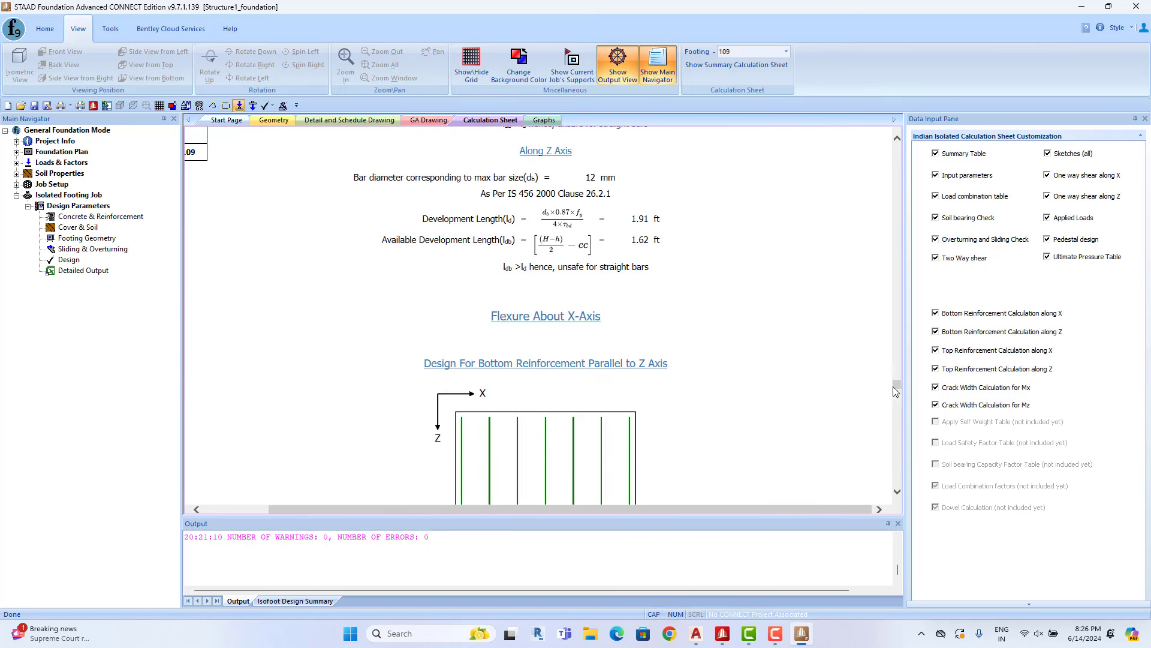
scroll(532, 376, "down", 2)
scroll(526, 258, "down", 6)
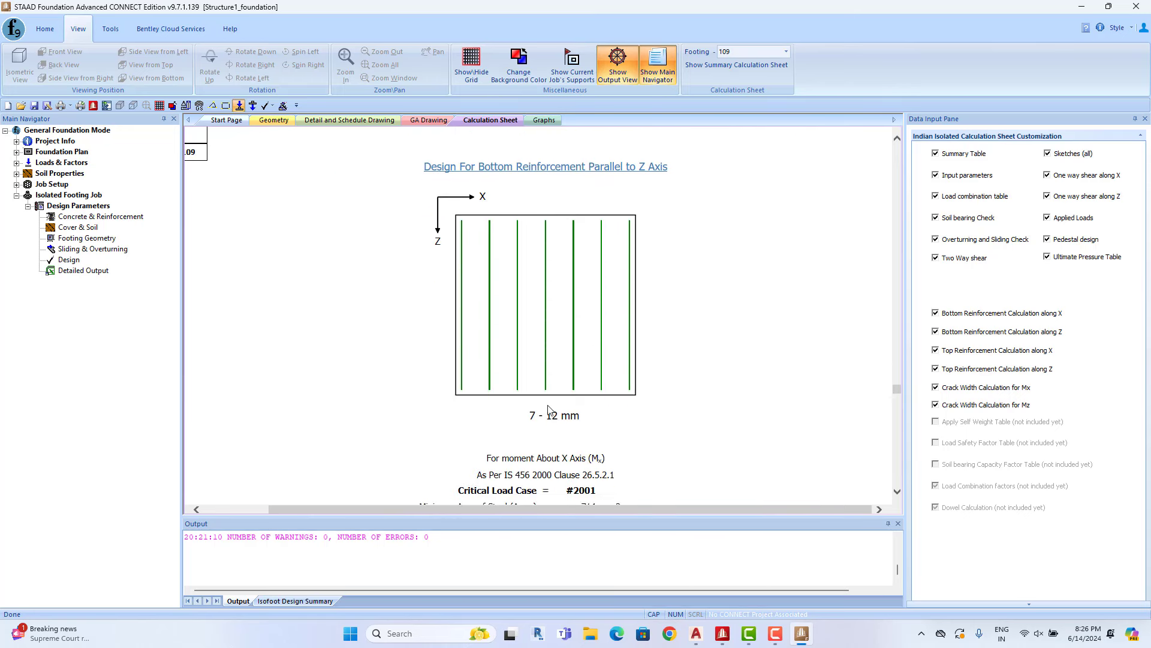
scroll(558, 432, "down", 3)
scroll(567, 357, "down", 10)
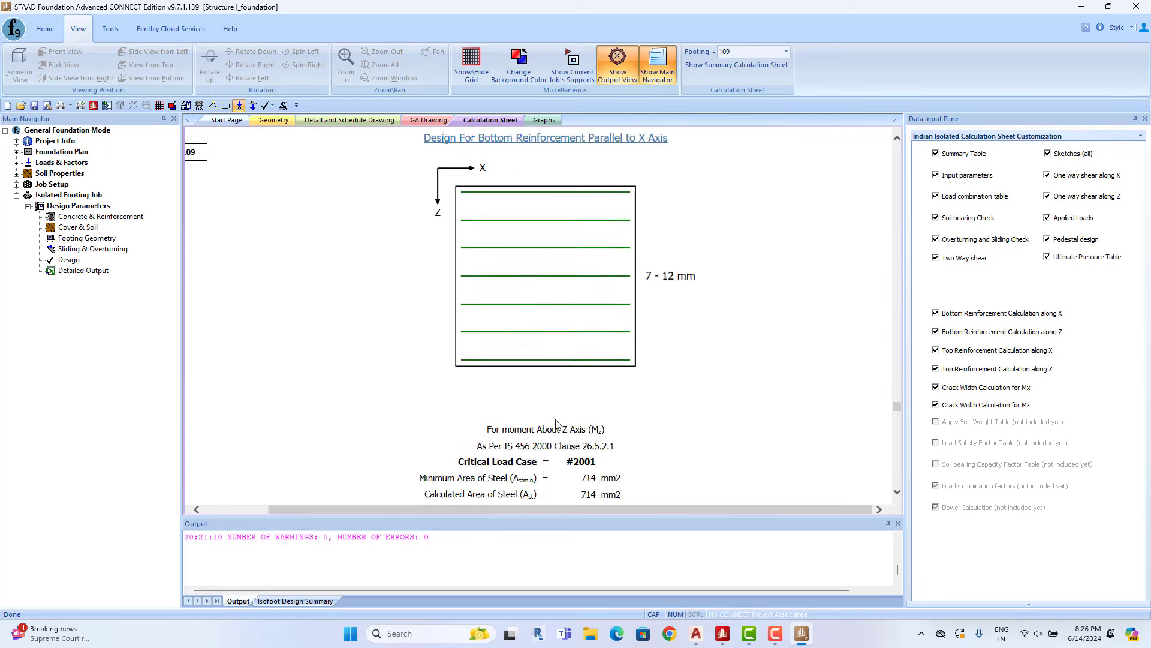
scroll(600, 311, "down", 4)
scroll(655, 276, "up", 4)
scroll(656, 258, "down", 5)
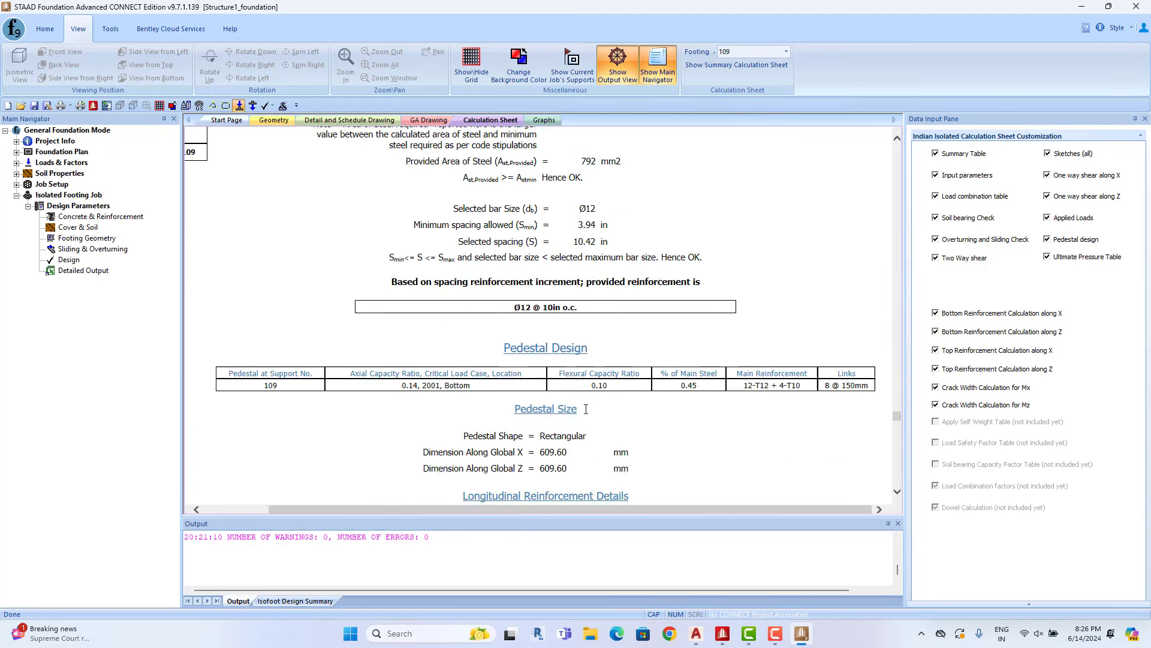
scroll(720, 312, "down", 6)
scroll(839, 408, "down", 4)
left_click_drag(899, 437, 901, 135)
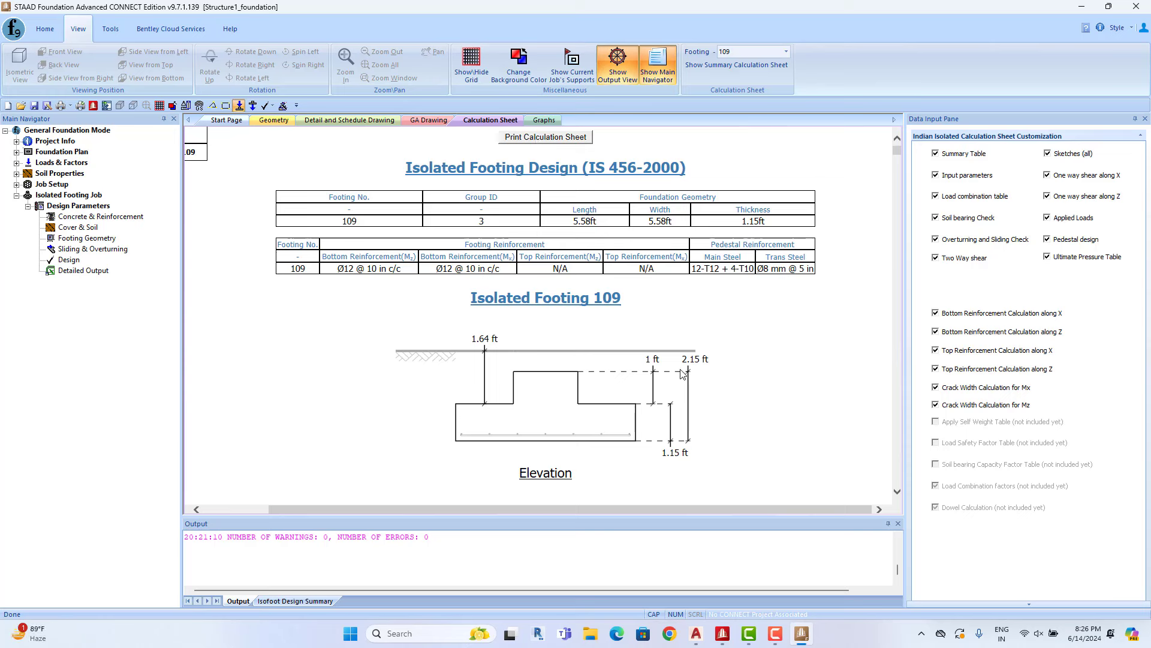
- Enlarge the Isofoot Design Summary for all 12 footings, briefly check AutoCAD, then return to it
left_click(277, 601)
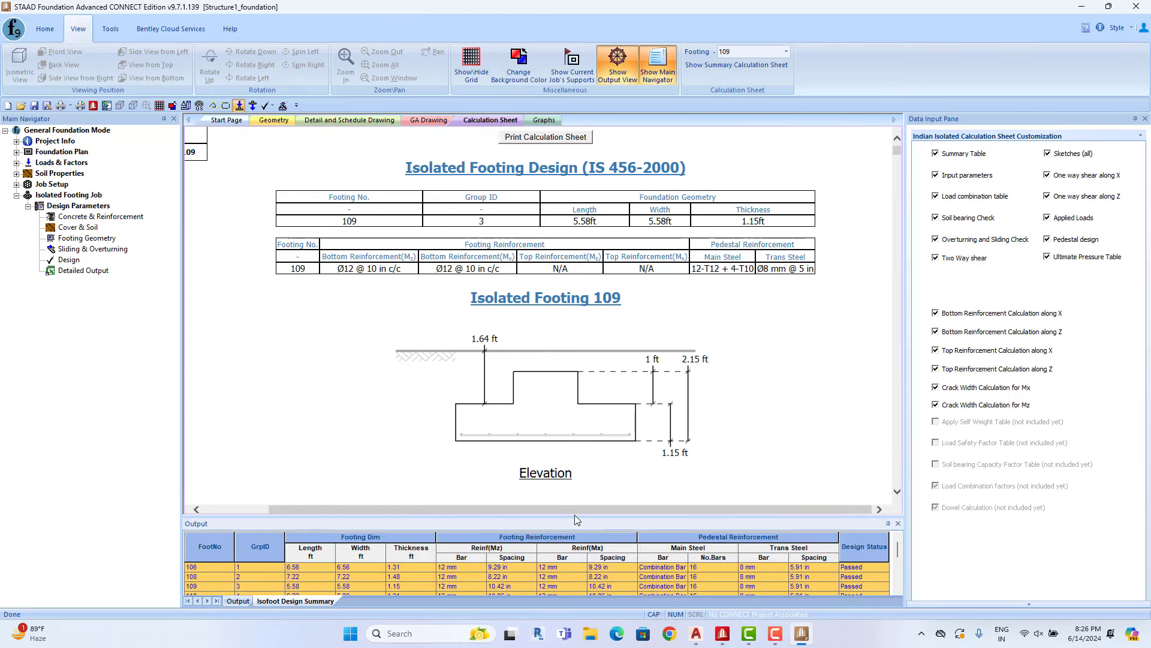
left_click_drag(575, 515, 593, 129)
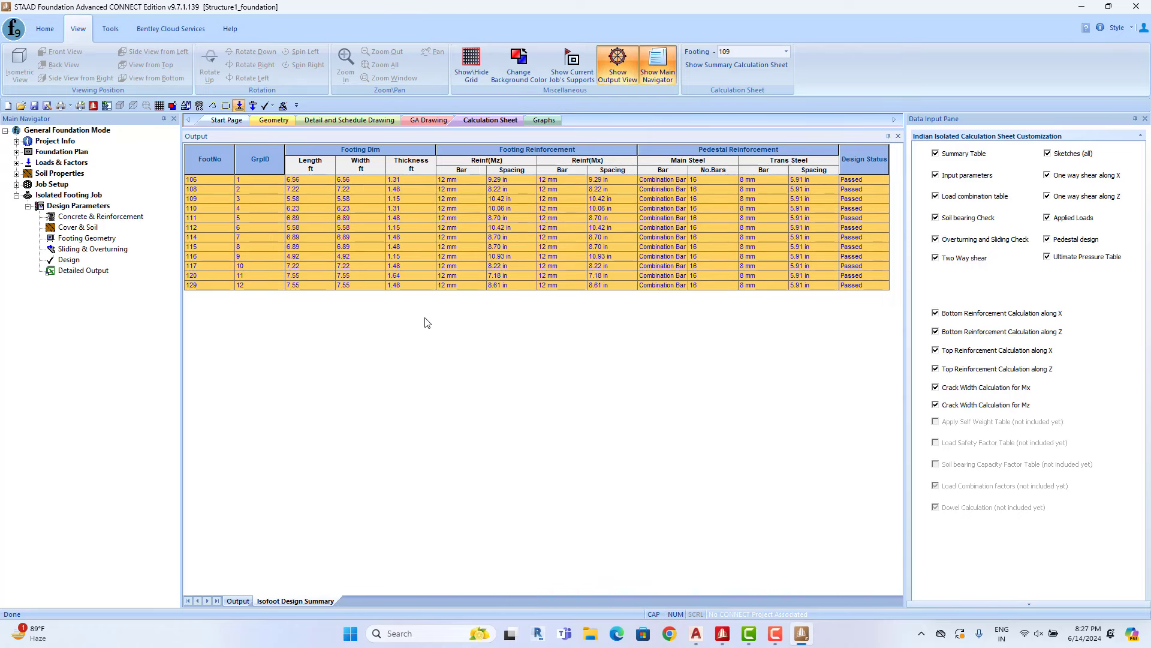
left_click(696, 633)
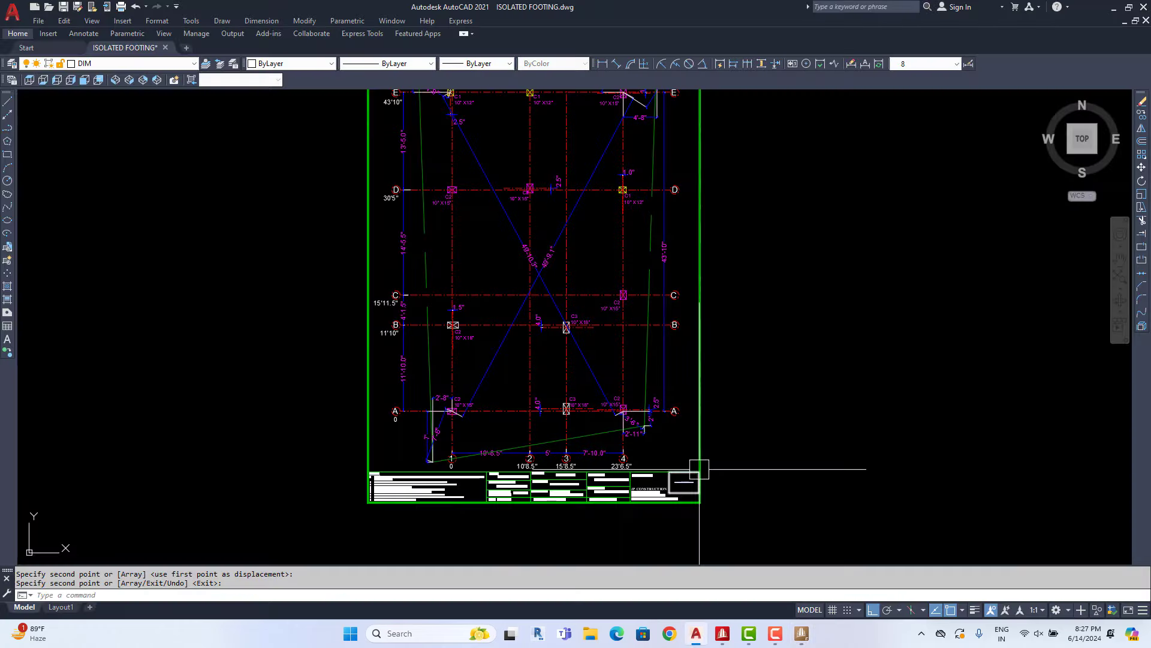
scroll(655, 447, "down", 5)
scroll(655, 447, "down", 2)
middle_click_drag(656, 447, 557, 240)
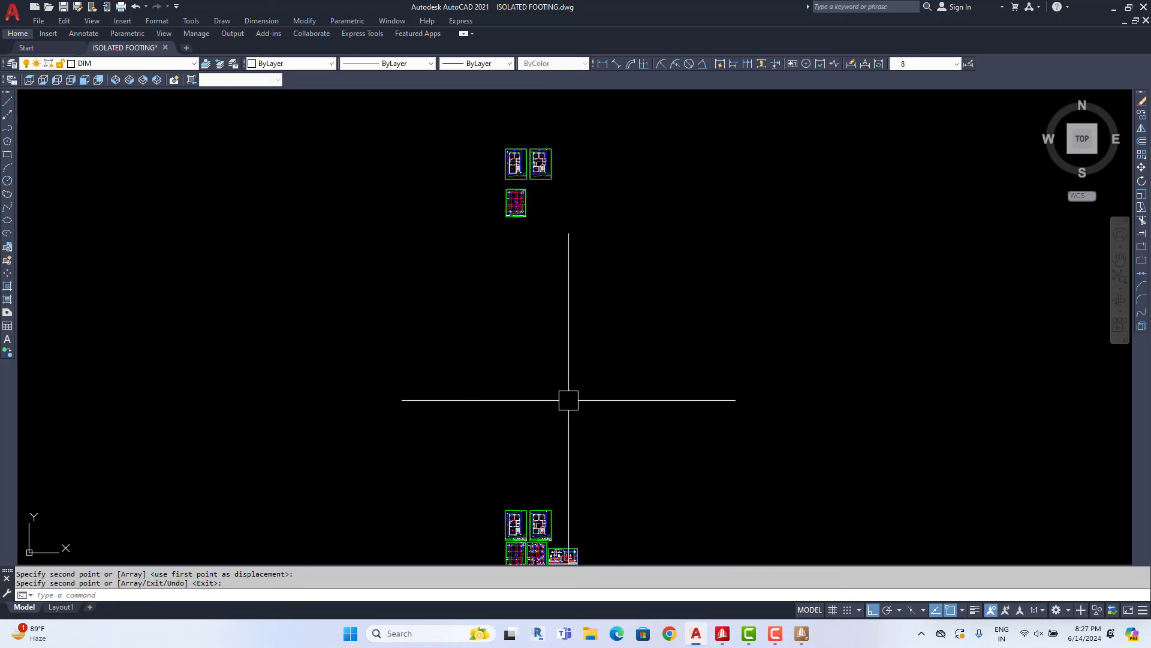
mouse_move(775, 633)
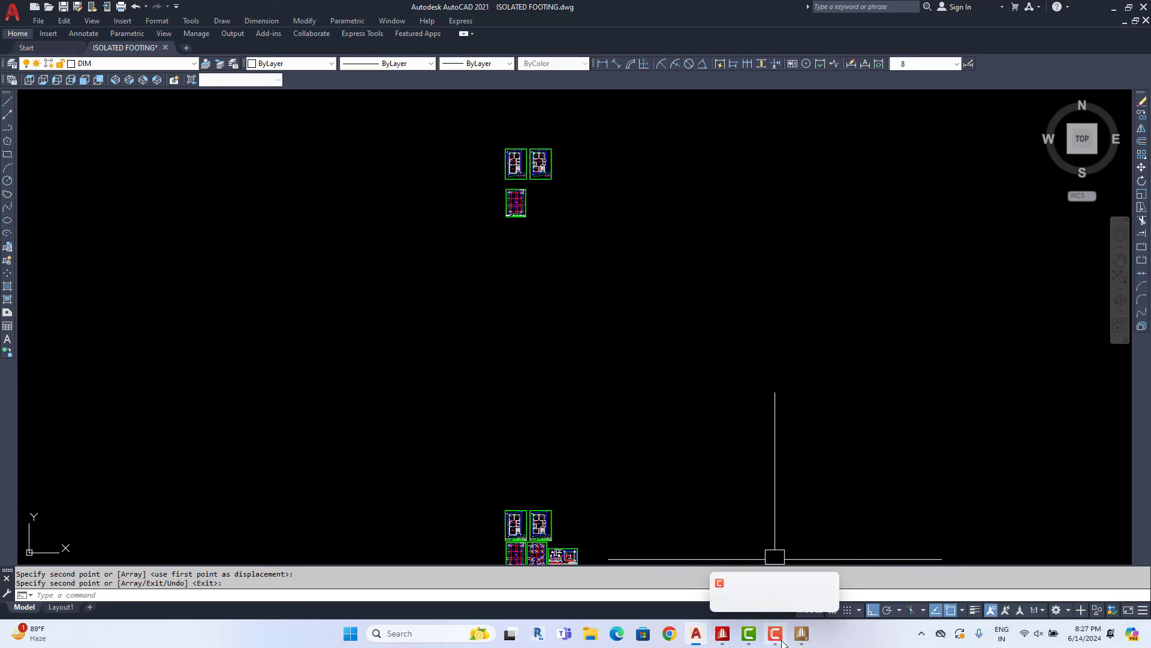
left_click(804, 637)
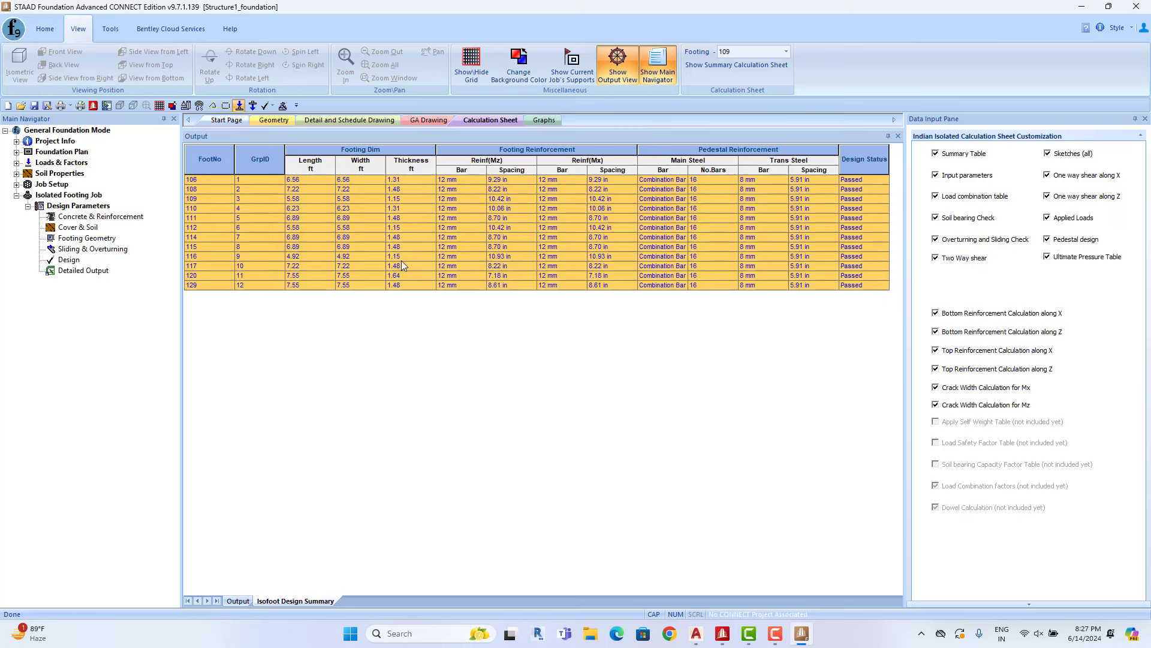
- Save the foundation project and bring ISOLATED FOOTING.dwg in AutoCAD to the front
left_click(44, 29)
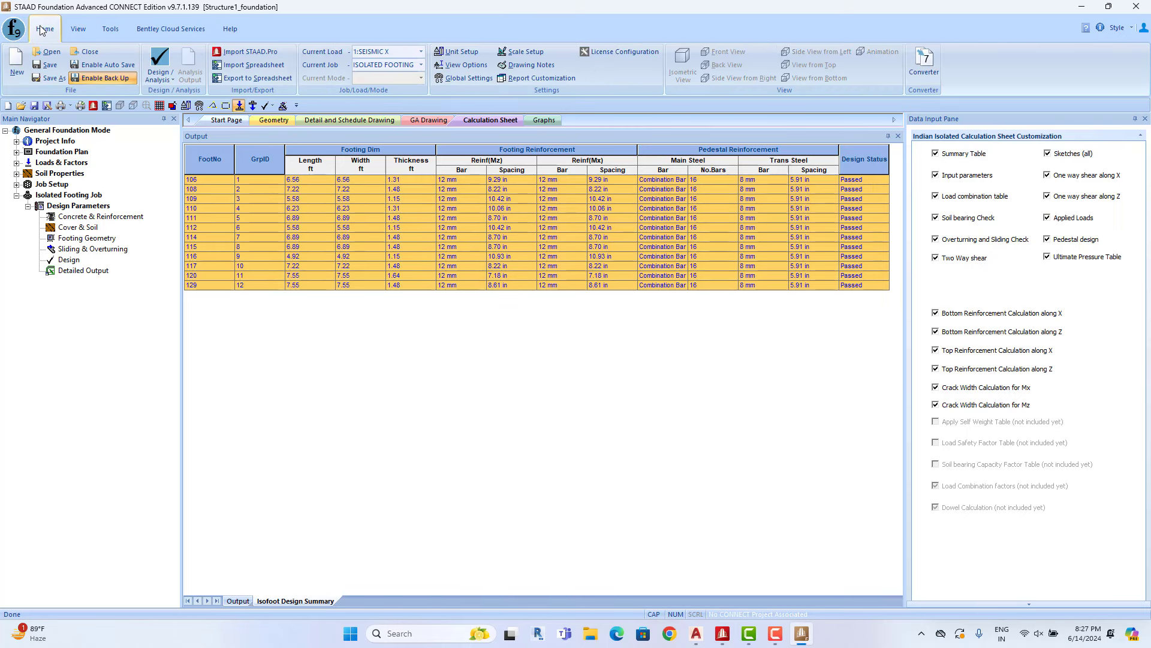
left_click(48, 66)
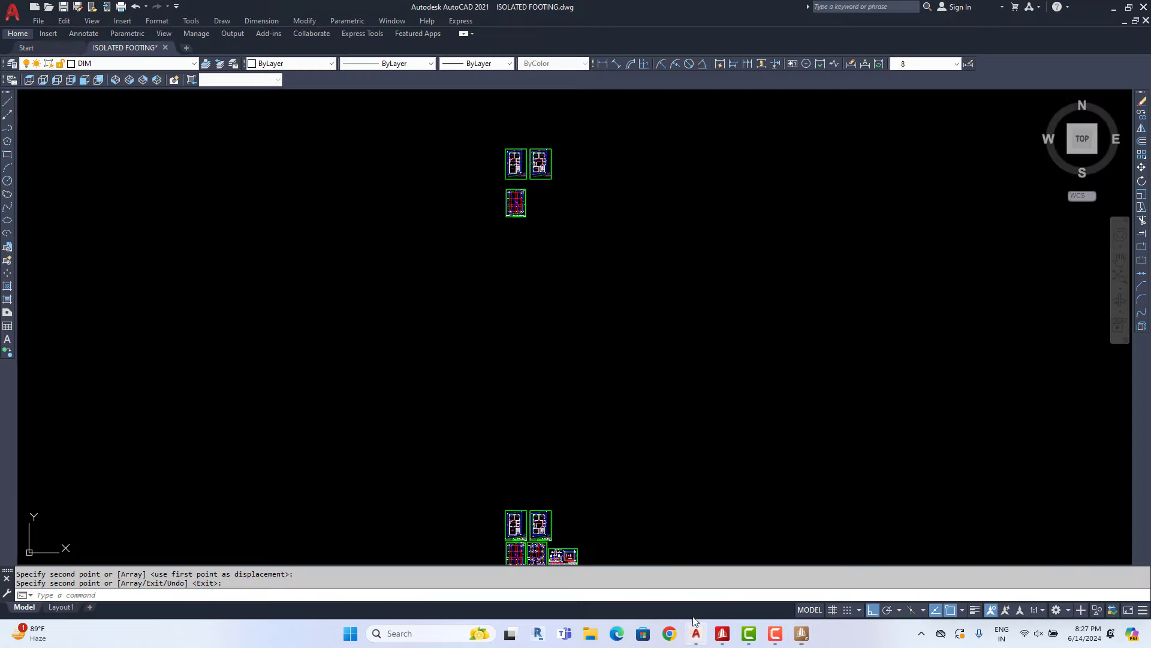
left_click(695, 633)
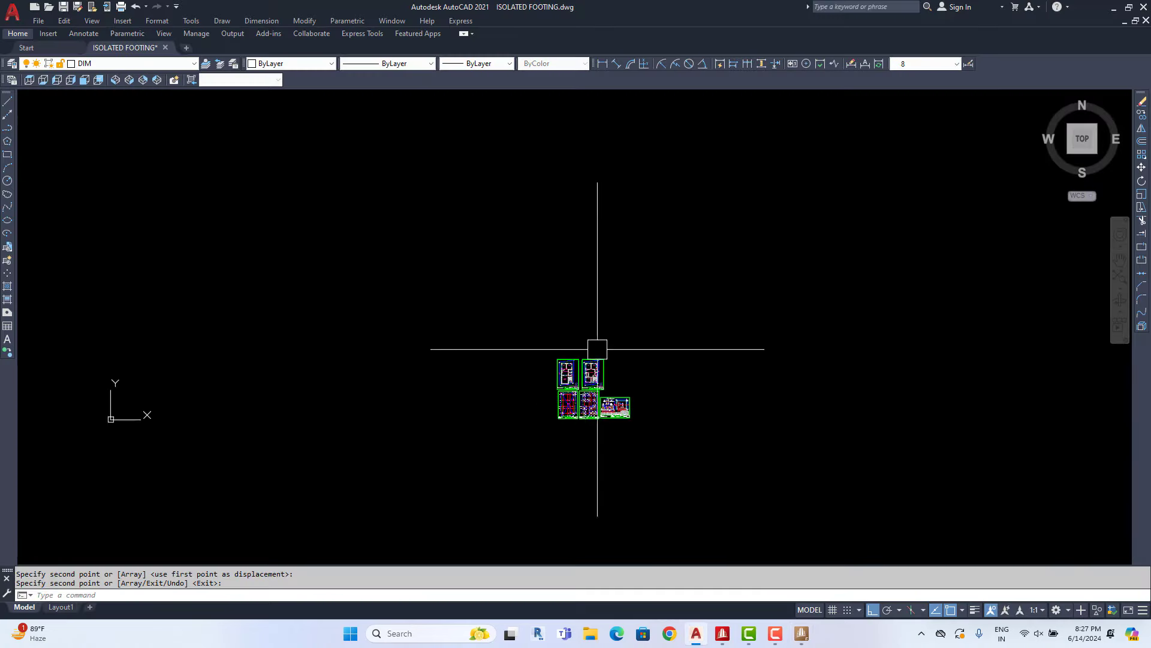
- Zoom and pan across the footing layout plan to show grid rows A through E
scroll(594, 360, "up", 4)
scroll(558, 407, "up", 3)
scroll(516, 300, "up", 2)
scroll(503, 264, "up", 2)
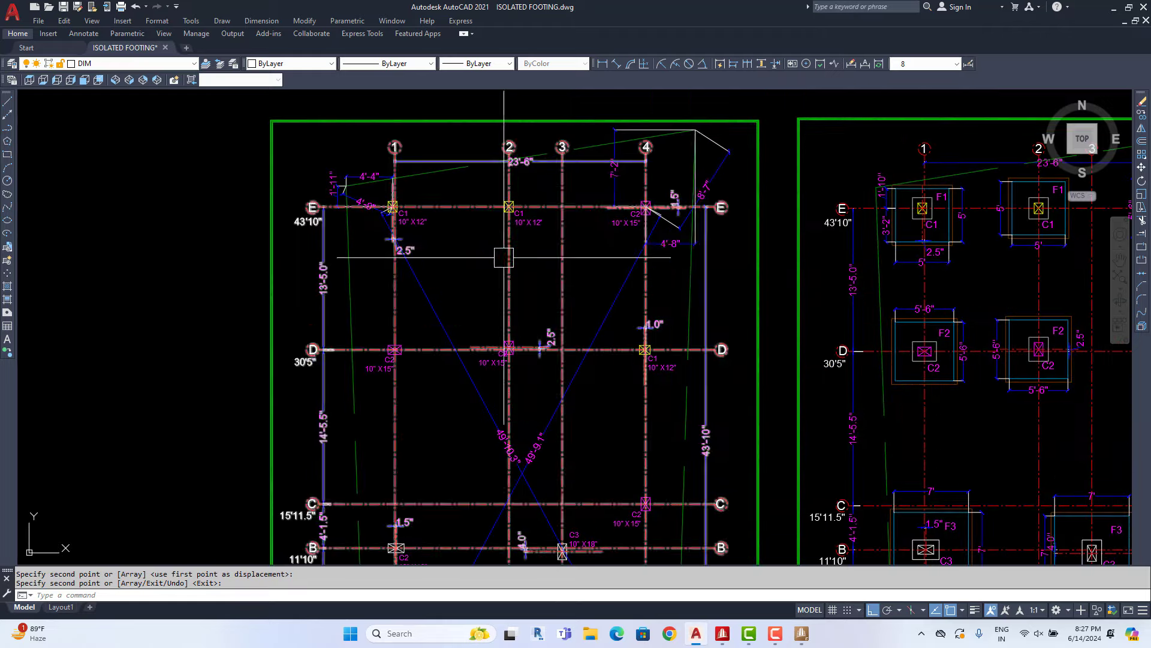
scroll(699, 198, "down", 3)
scroll(689, 360, "up", 3)
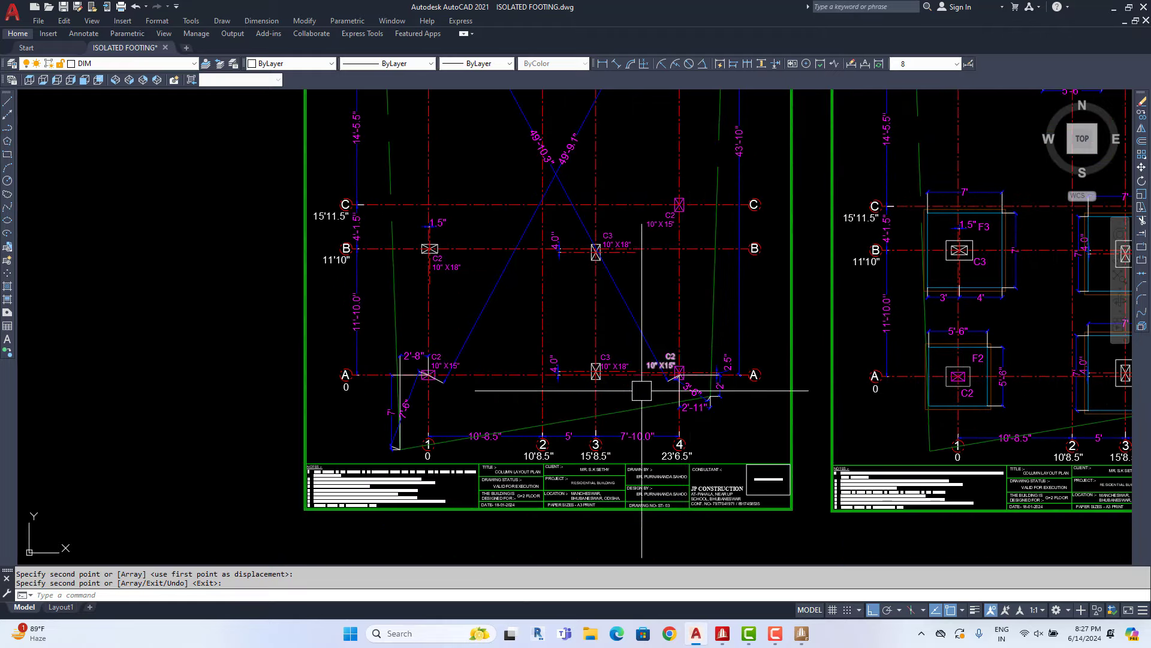
middle_click_drag(641, 390, 682, 291)
scroll(481, 206, "up", 2)
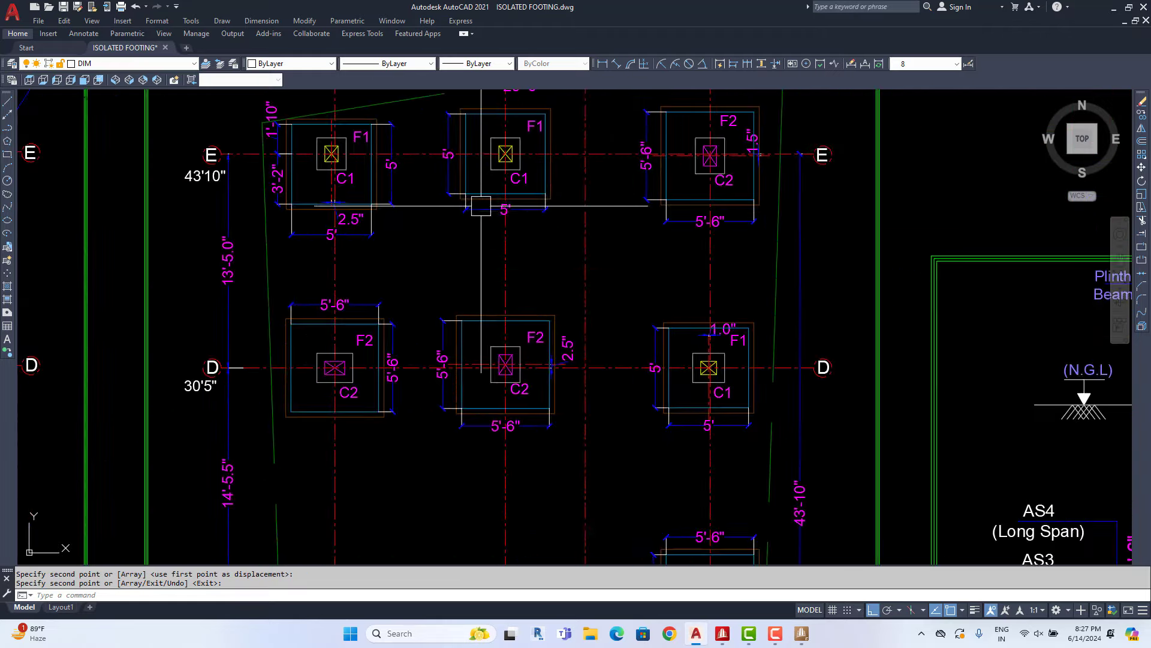
middle_click_drag(481, 206, 638, 224)
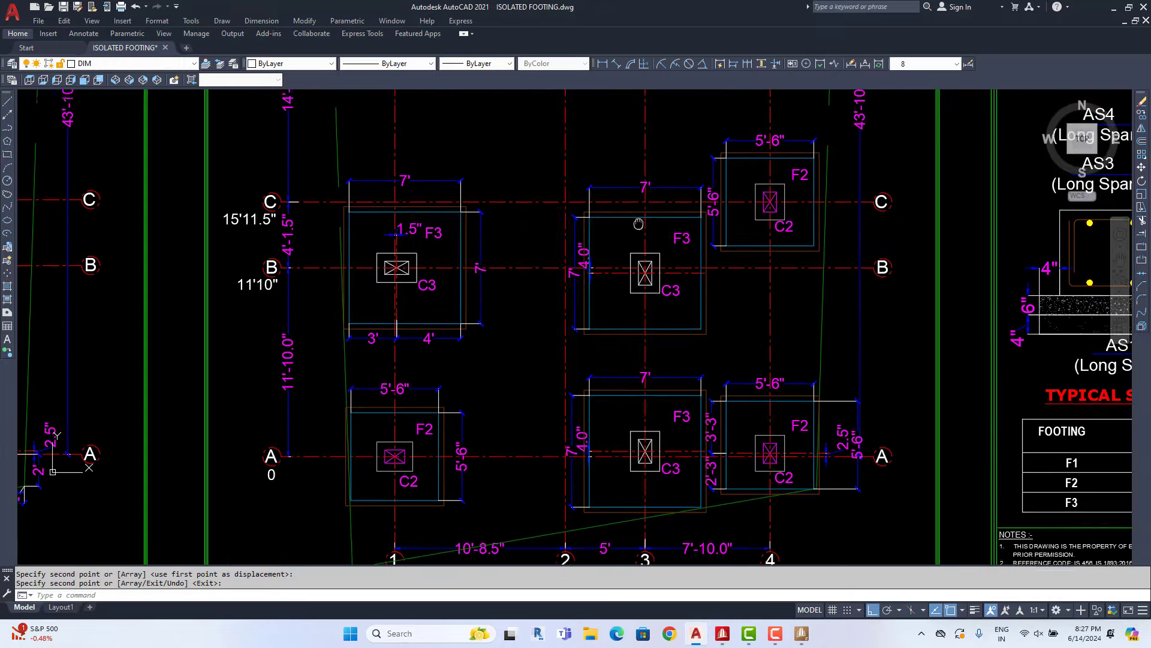
scroll(635, 294, "up", 2)
middle_click_drag(633, 291, 743, 297)
scroll(484, 288, "down", 2)
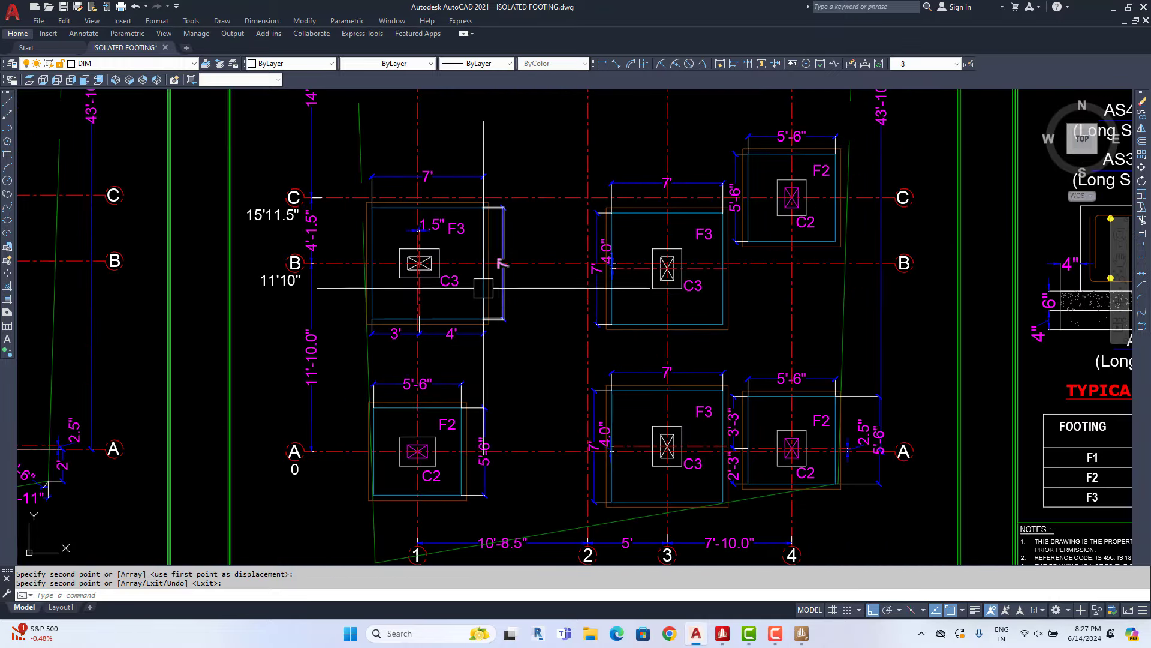
middle_click_drag(658, 295, 538, 274)
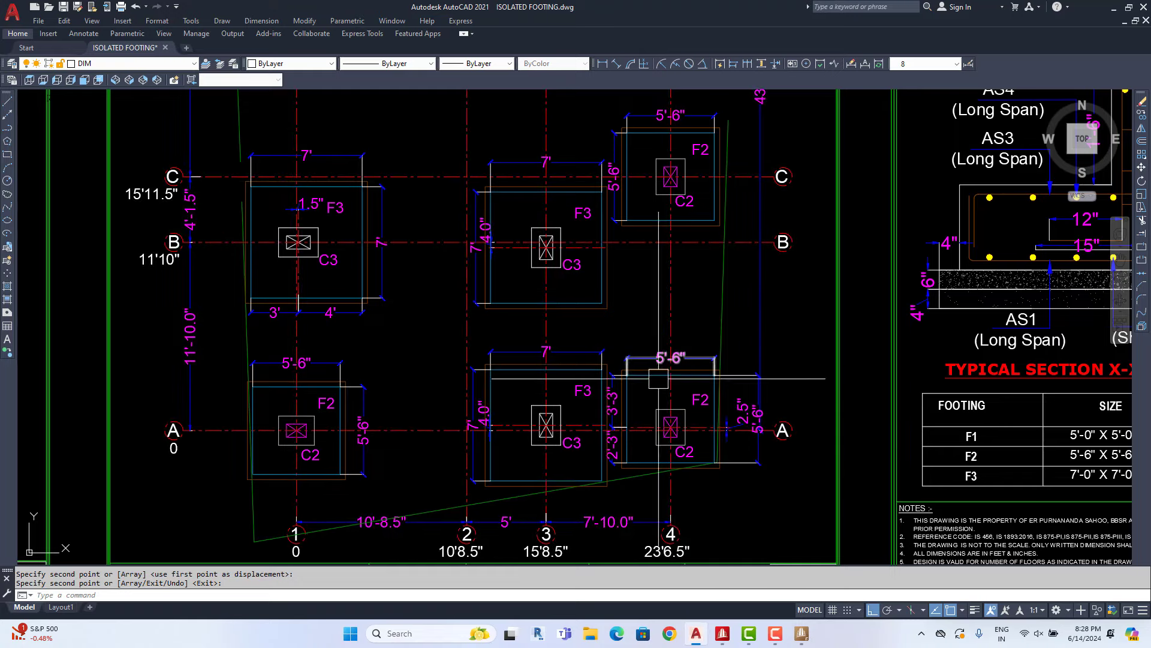
- Pan to the typical section and footing table, then zoom out to show both sheets
middle_click_drag(527, 330, 470, 419)
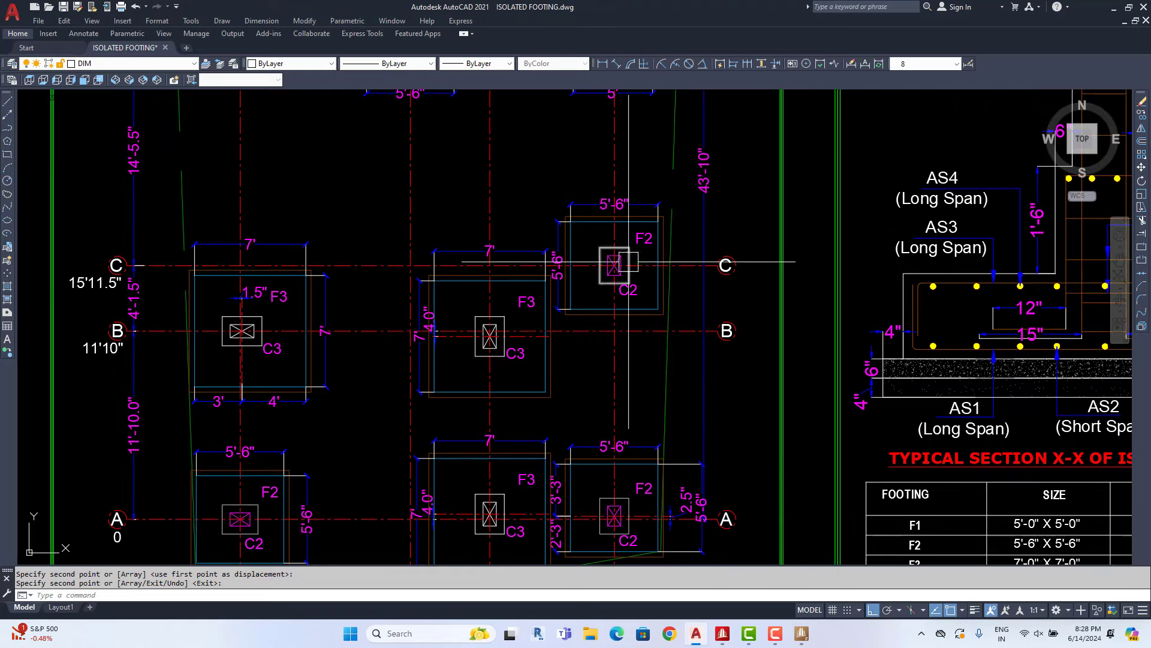
middle_click_drag(614, 264, 616, 469)
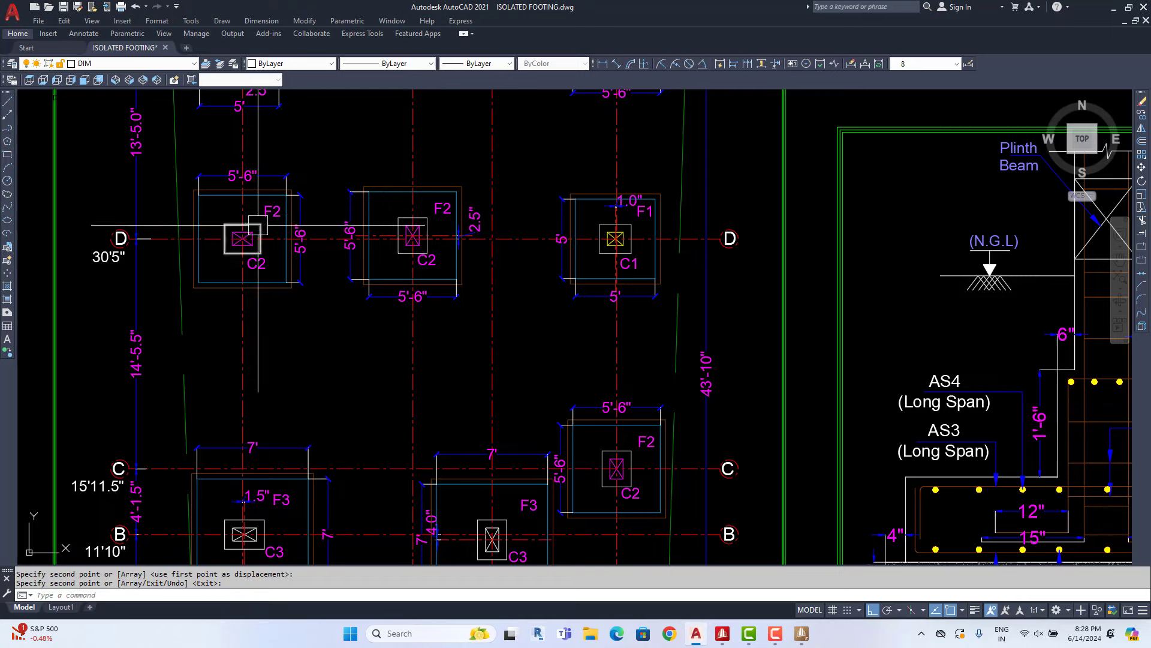
middle_click_drag(258, 225, 232, 355)
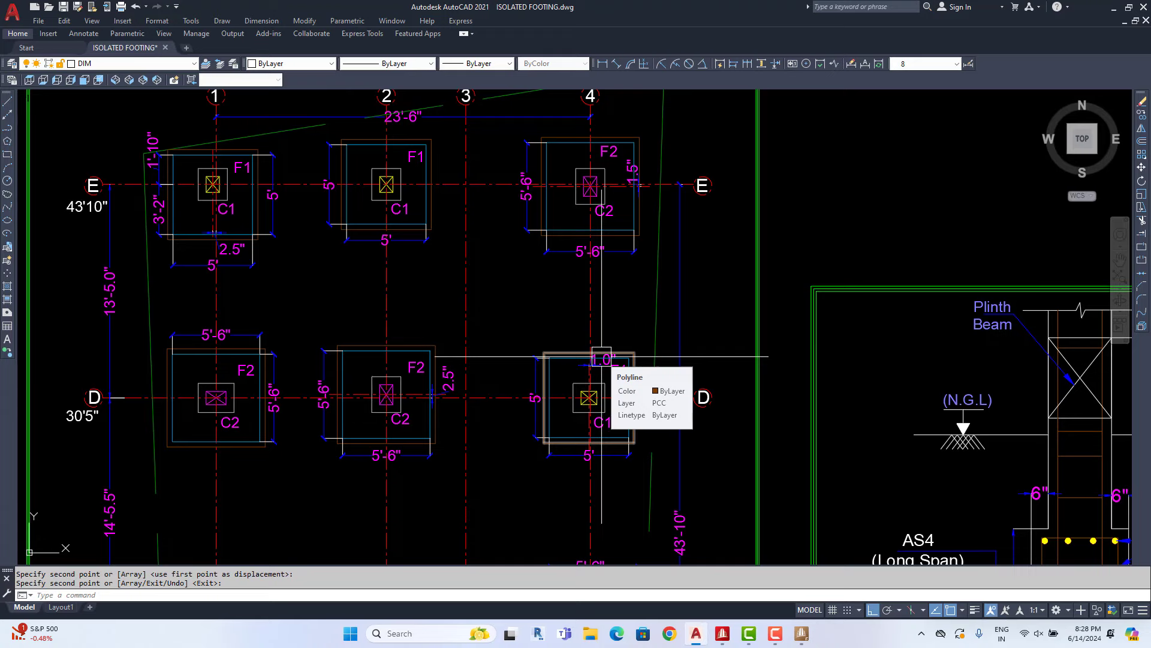
scroll(404, 292, "down", 1)
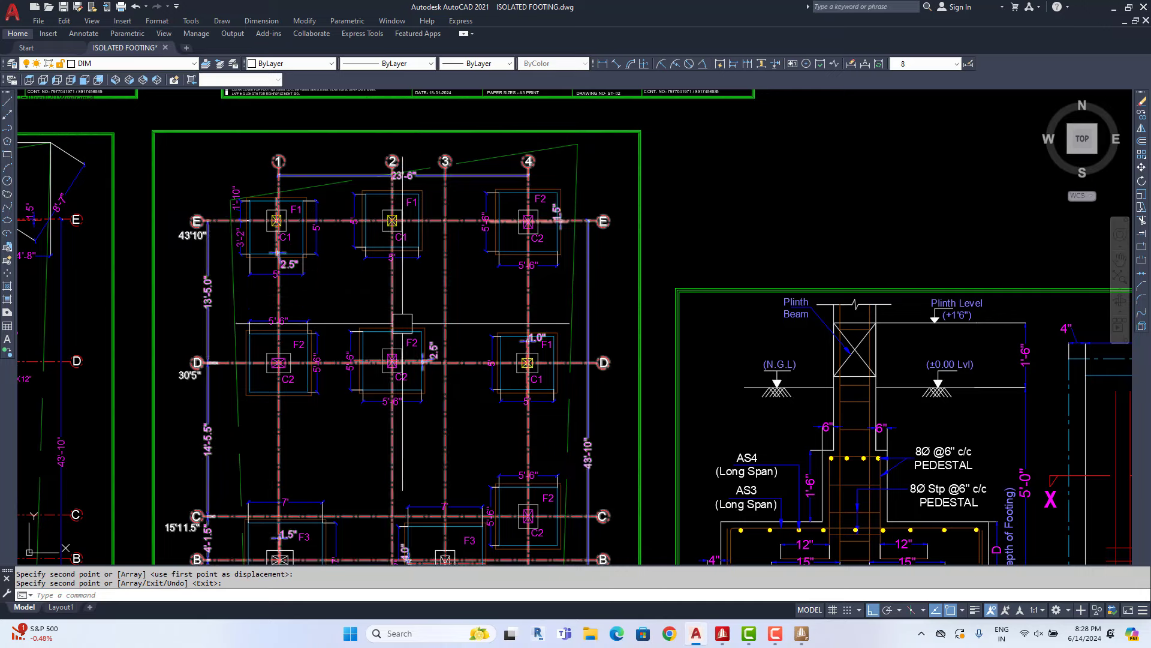
scroll(402, 292, "down", 1)
scroll(425, 275, "down", 1)
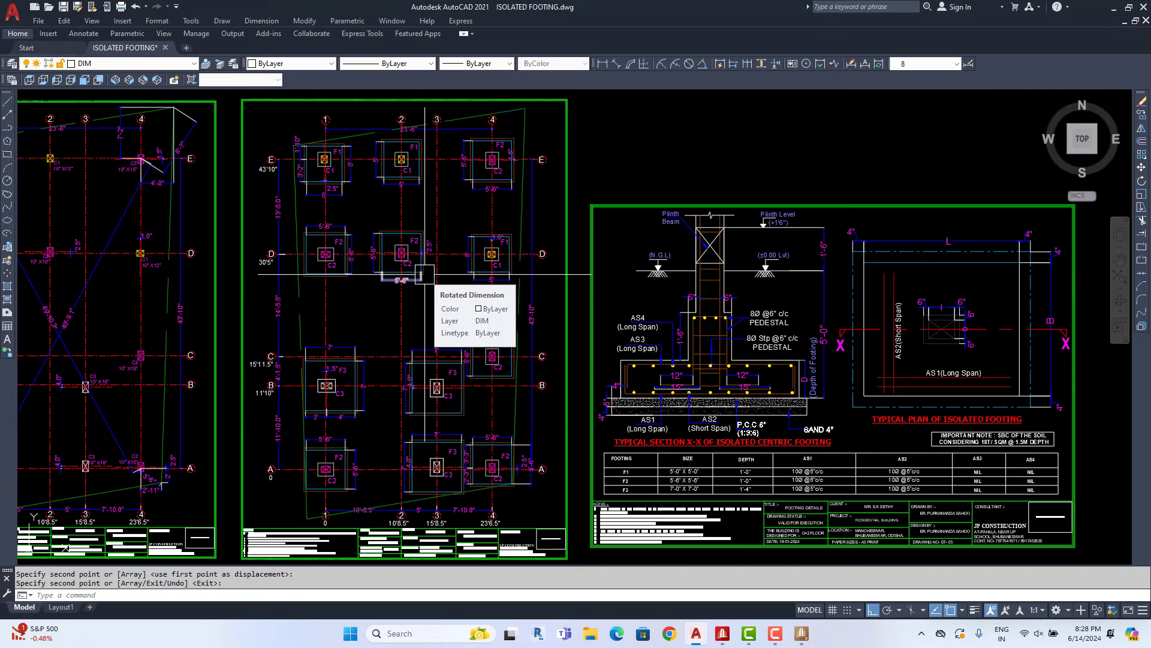
scroll(524, 370, "up", 3)
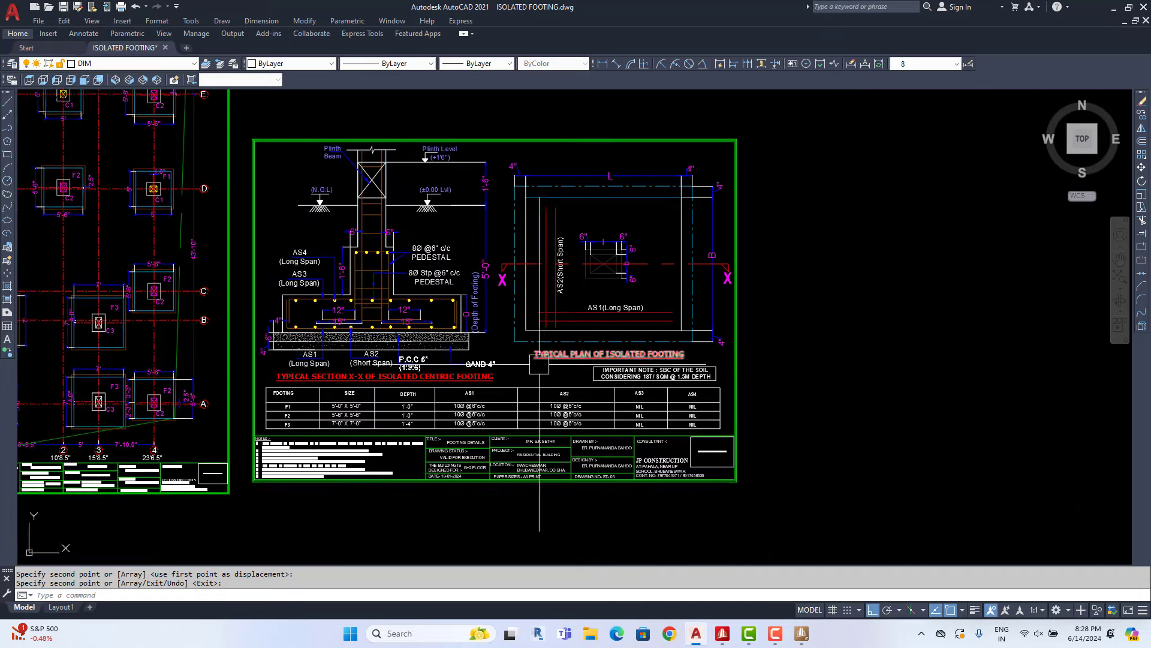
scroll(524, 370, "up", 2)
scroll(287, 270, "up", 1)
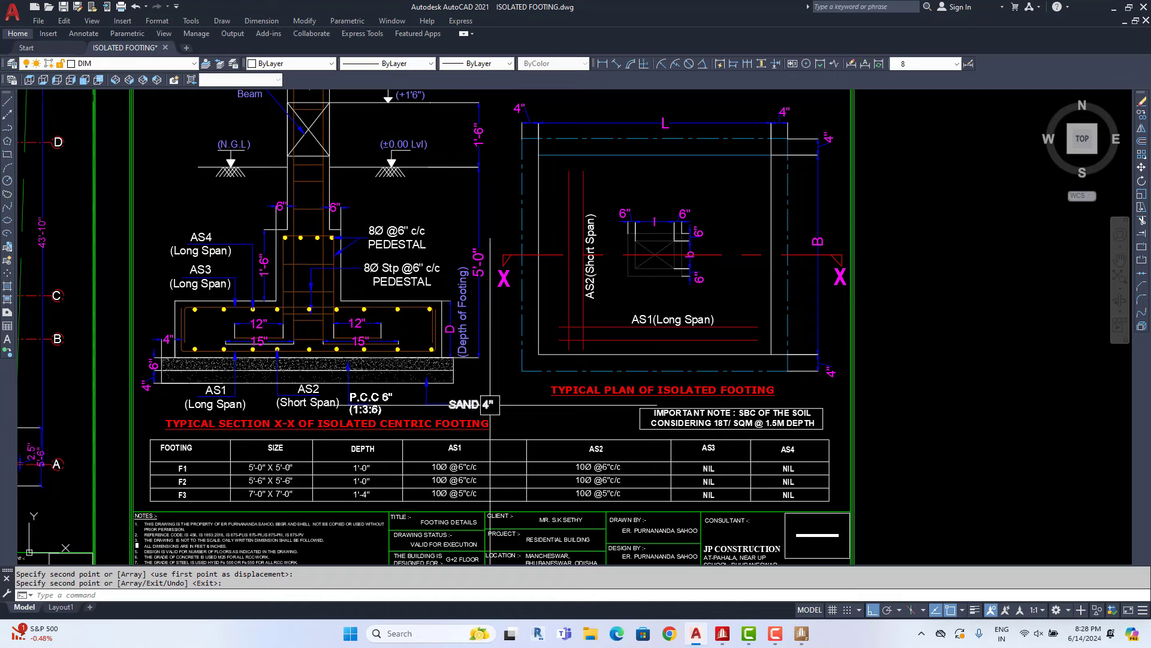
scroll(286, 271, "up", 2)
middle_click_drag(286, 270, 371, 367)
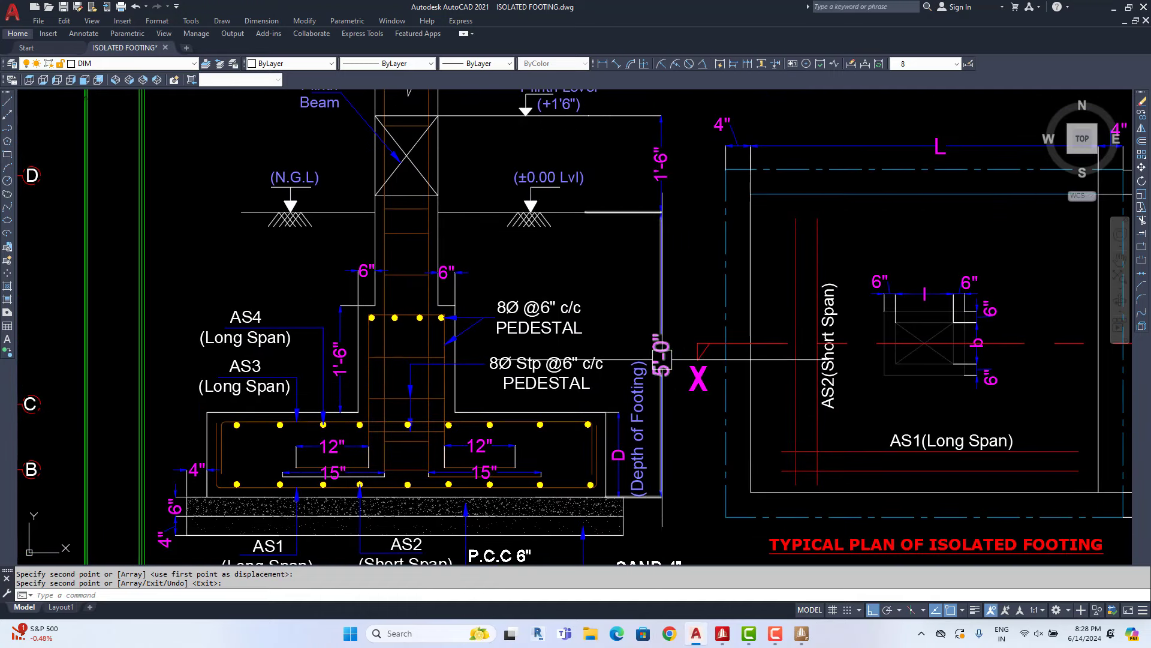
middle_click_drag(664, 246, 622, 291)
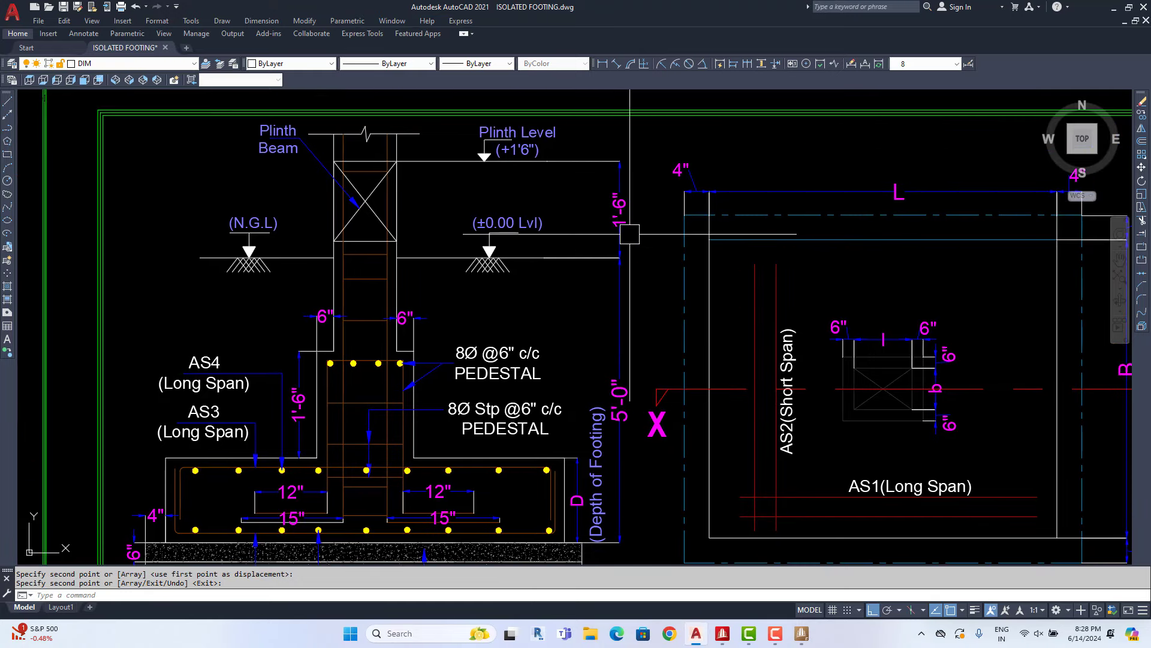
middle_click_drag(624, 228, 645, 130)
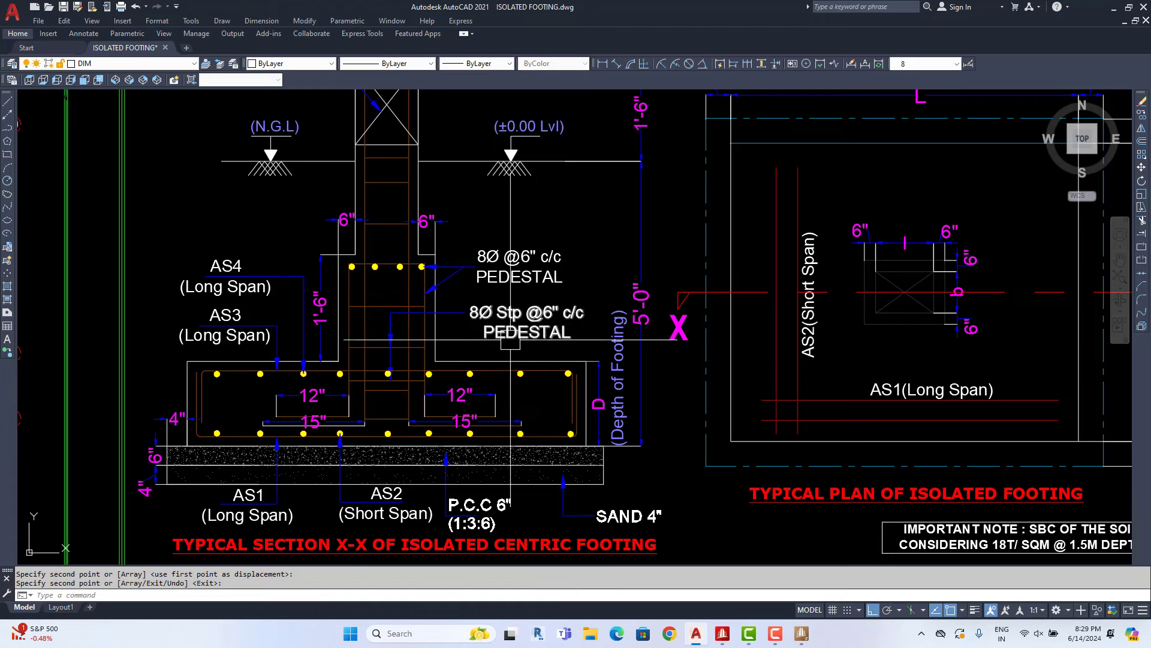
middle_click_drag(287, 509, 300, 491)
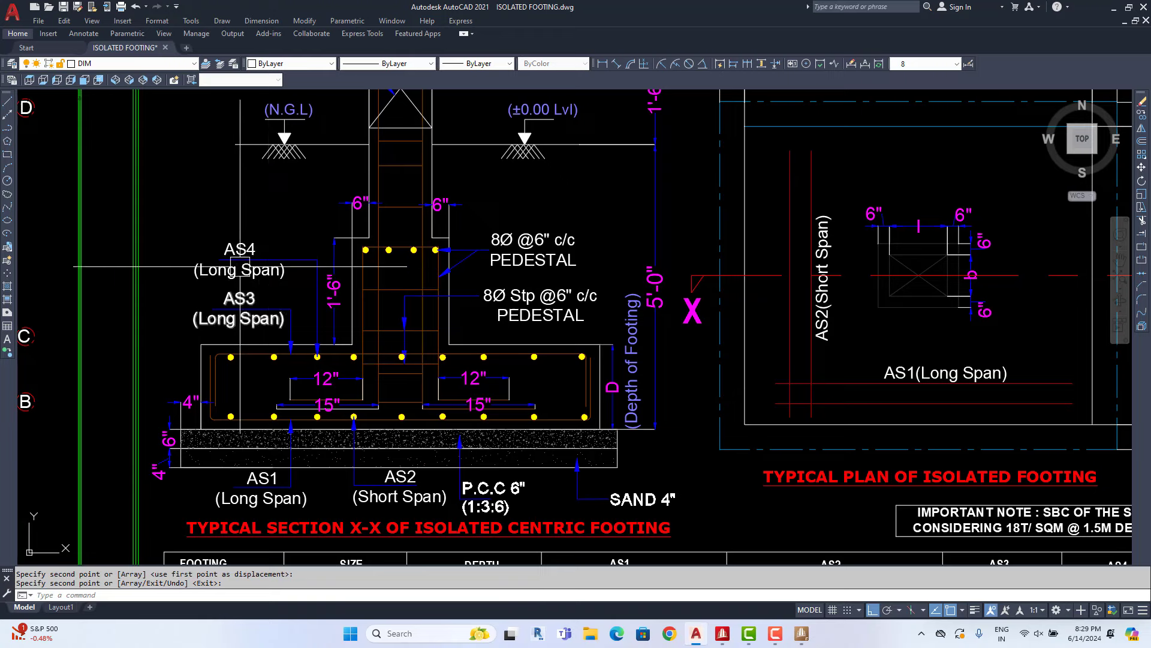
- End the copy command and change the AS4 label from 'Long Span' to 'Short Span'
scroll(228, 275, "up", 3)
key("Return")
double_click(236, 297)
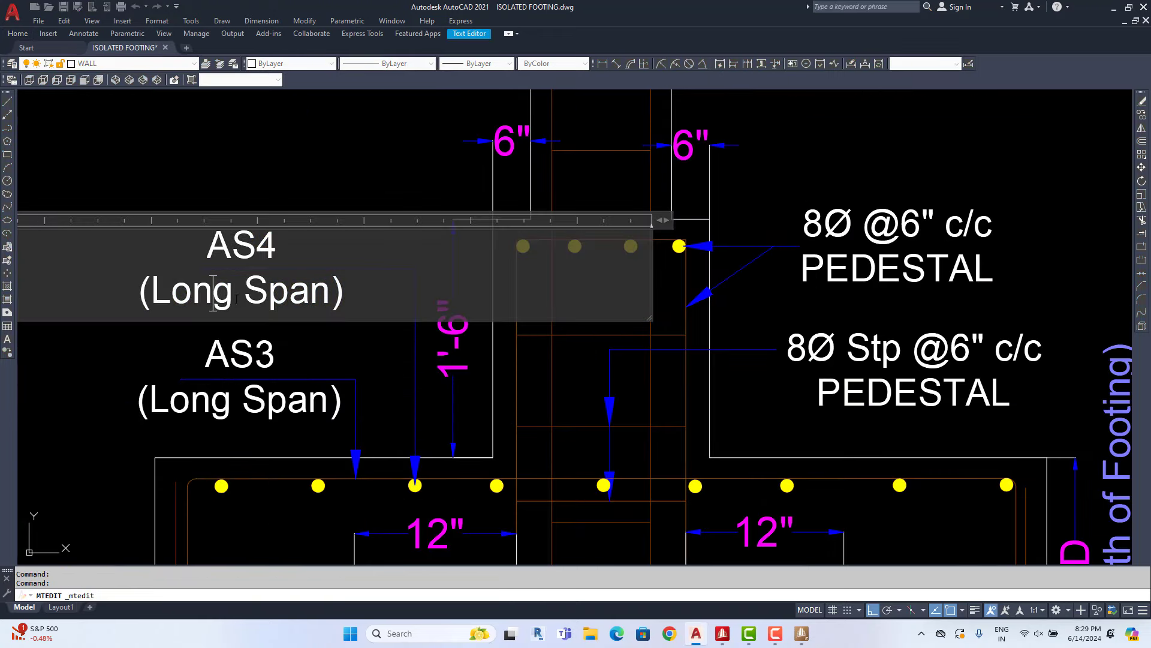
type("S")
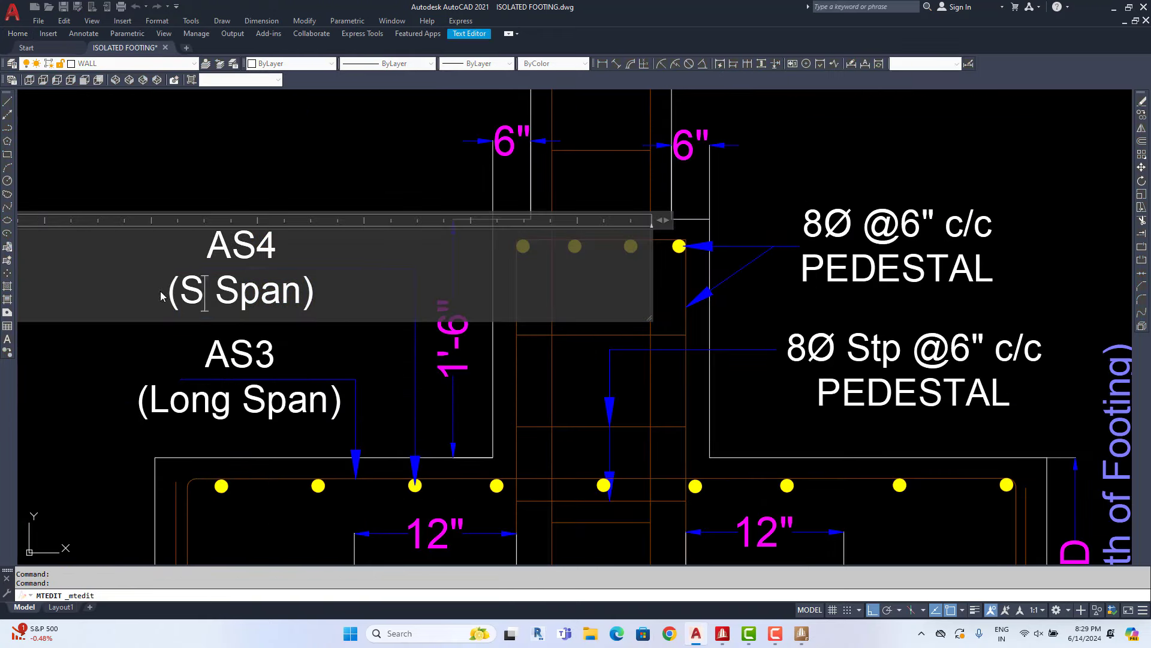
type("hort")
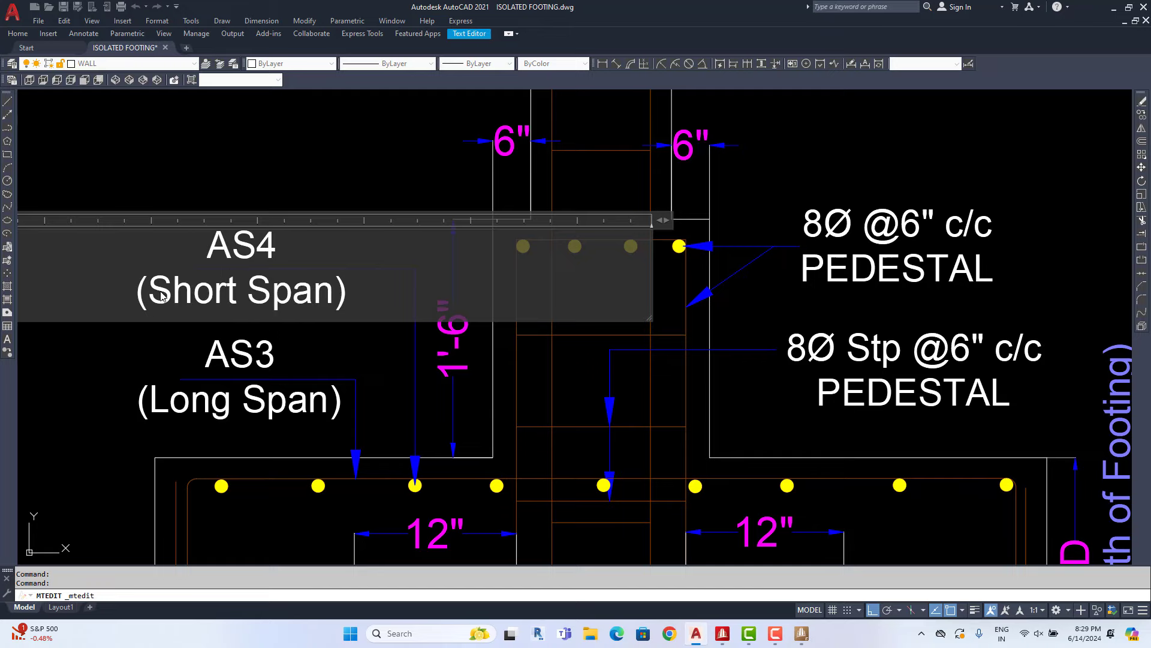
key("ctrl+Return")
- Zoom in on the typical isolated footing plan with its L, B and pedestal dimensions
scroll(576, 415, "down", 4)
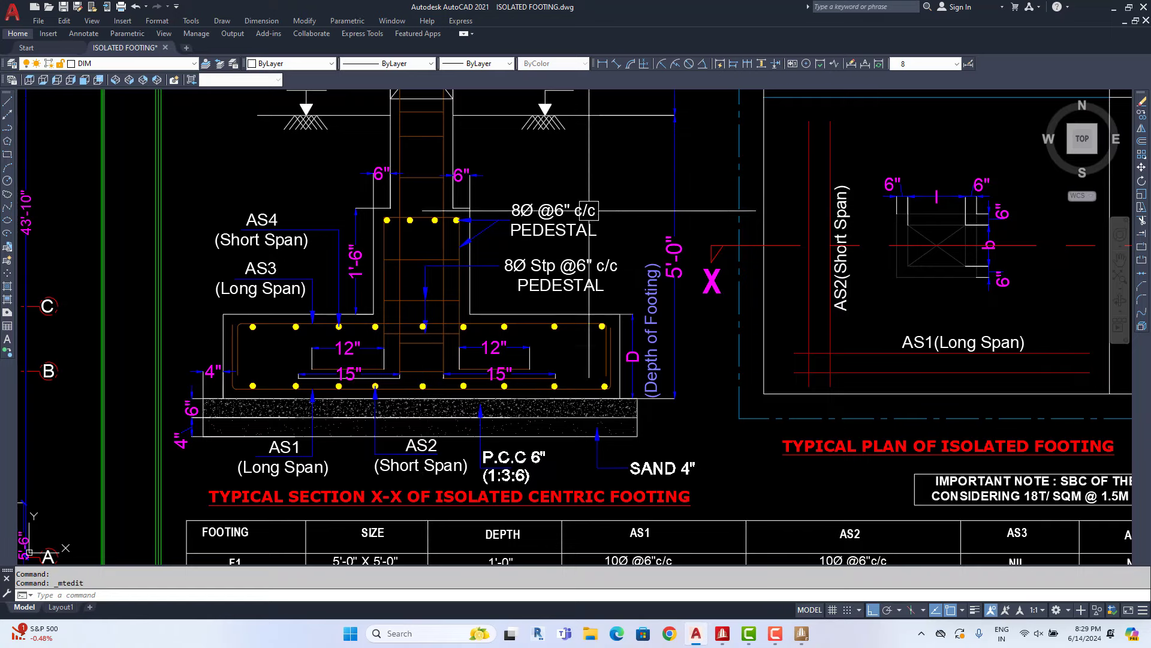
scroll(532, 344, "down", 2)
middle_click_drag(770, 184, 442, 240)
scroll(560, 375, "up", 2)
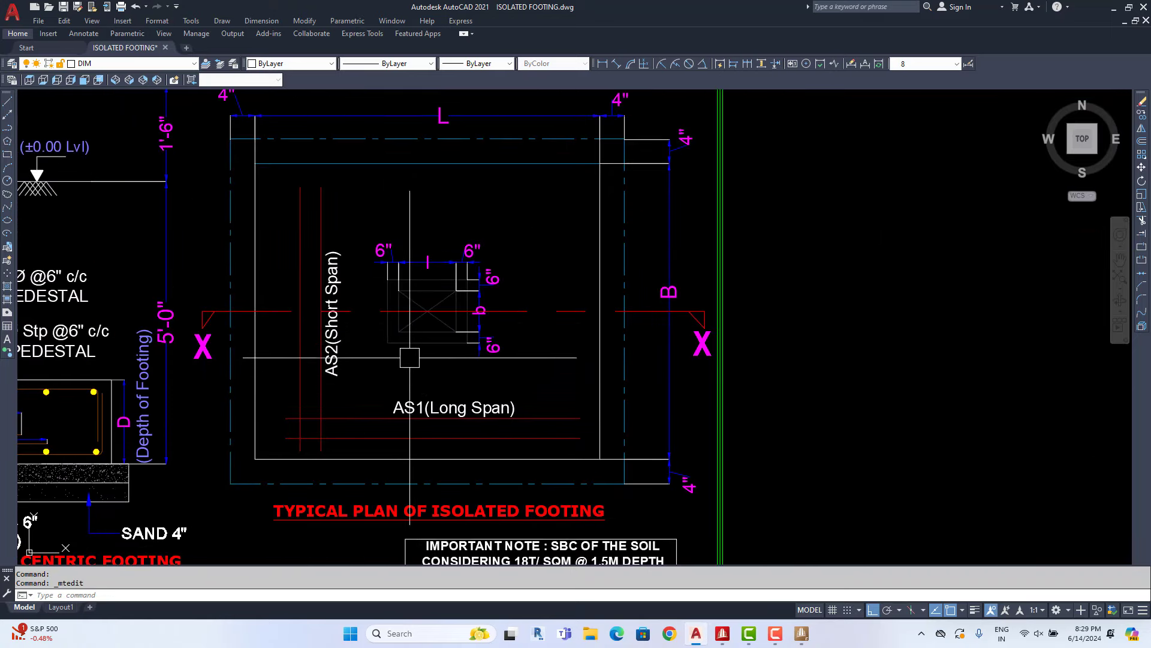
scroll(551, 210, "up", 1)
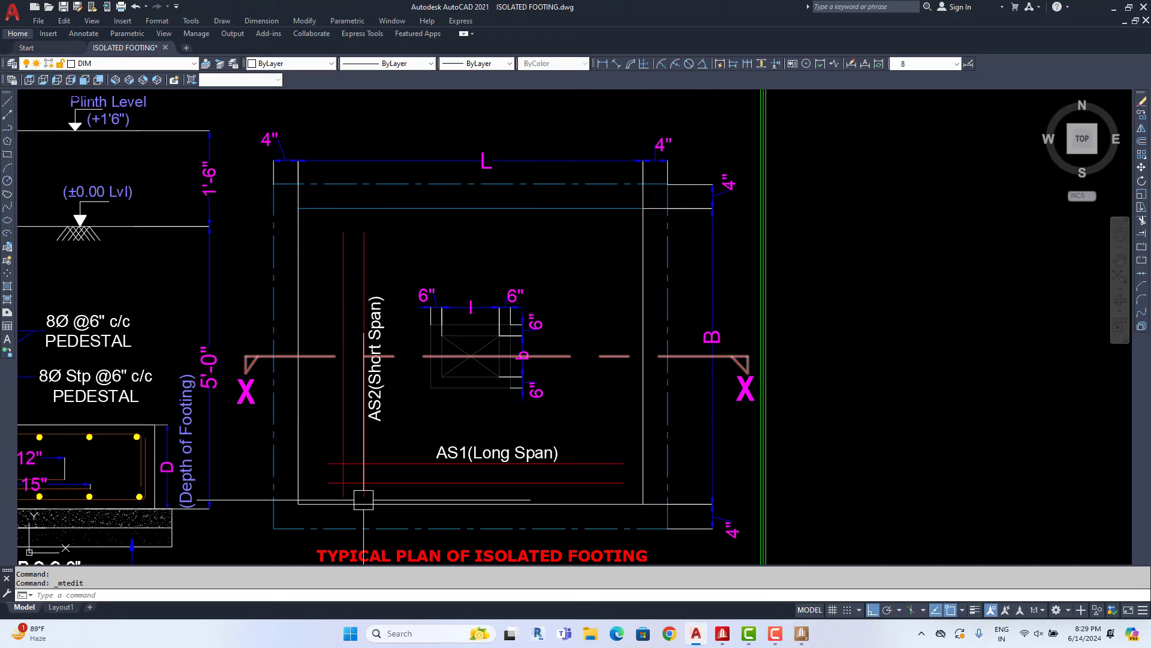
scroll(472, 307, "up", 2)
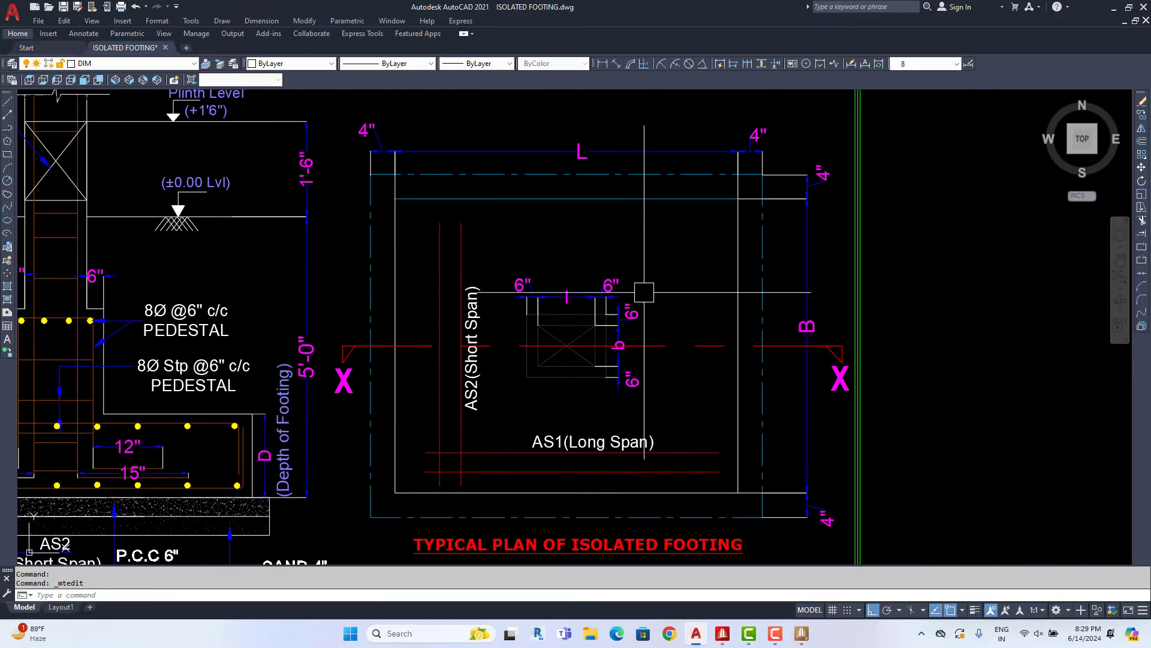
scroll(642, 290, "down", 4)
scroll(612, 327, "down", 4)
scroll(480, 390, "down", 2)
scroll(481, 390, "up", 5)
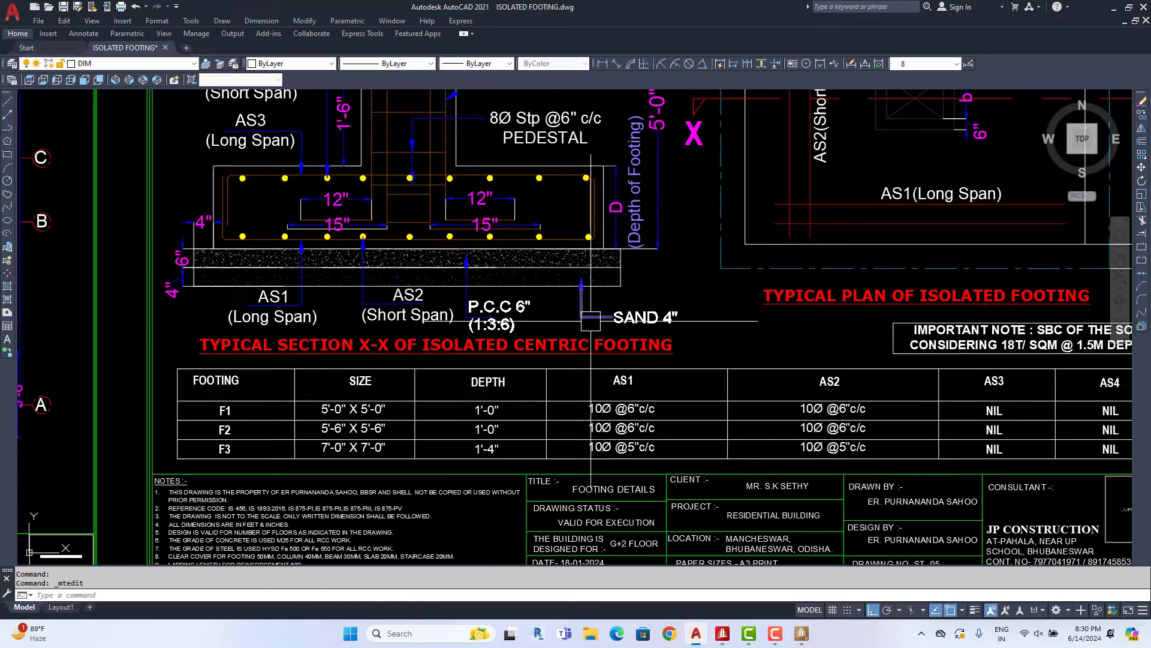
middle_click_drag(457, 423, 480, 390)
scroll(247, 404, "up", 2)
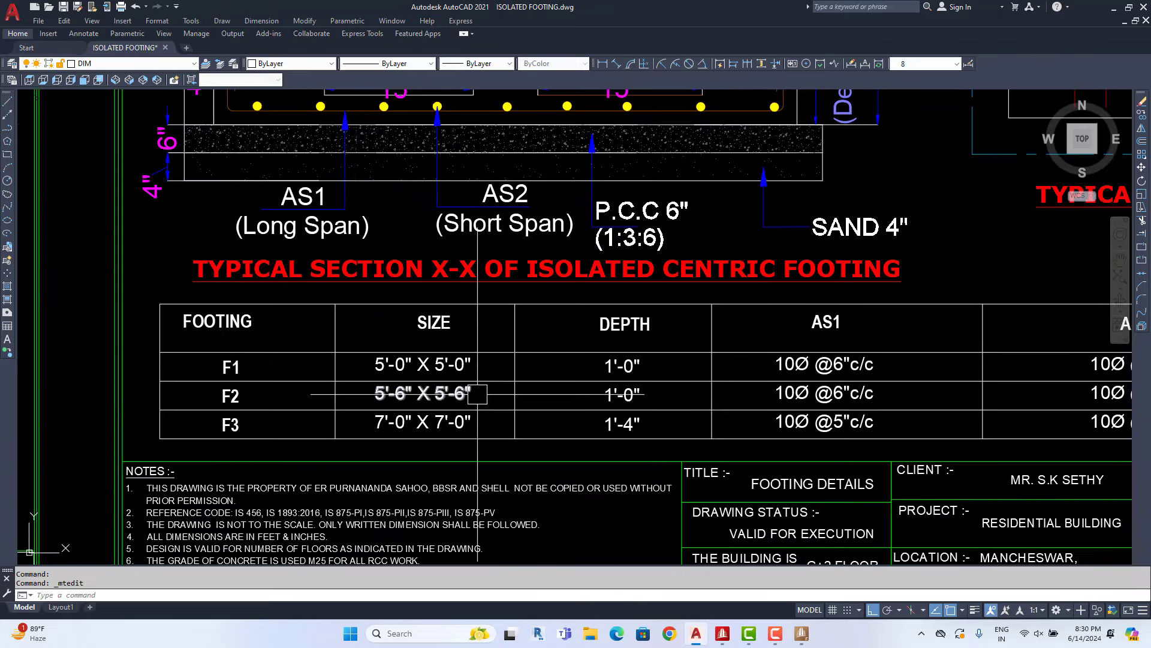
middle_click_drag(477, 394, 442, 474)
scroll(408, 419, "down", 1)
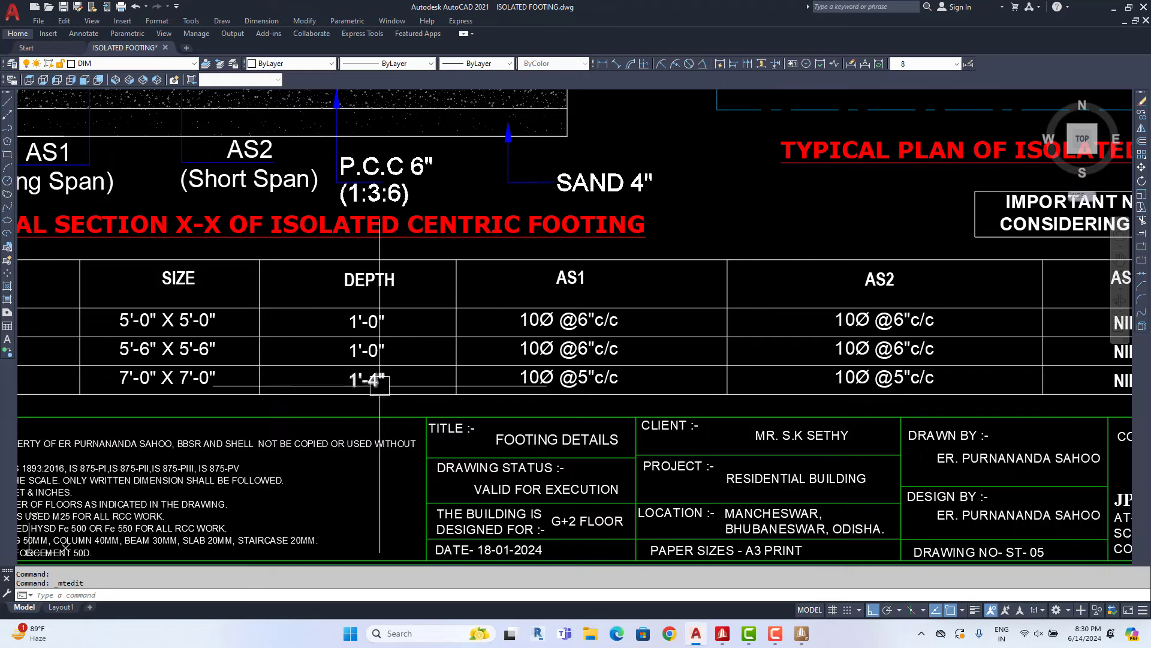
scroll(372, 378, "up", 1)
scroll(336, 333, "down", 1)
scroll(324, 333, "up", 1)
scroll(288, 330, "down", 1)
scroll(282, 330, "up", 1)
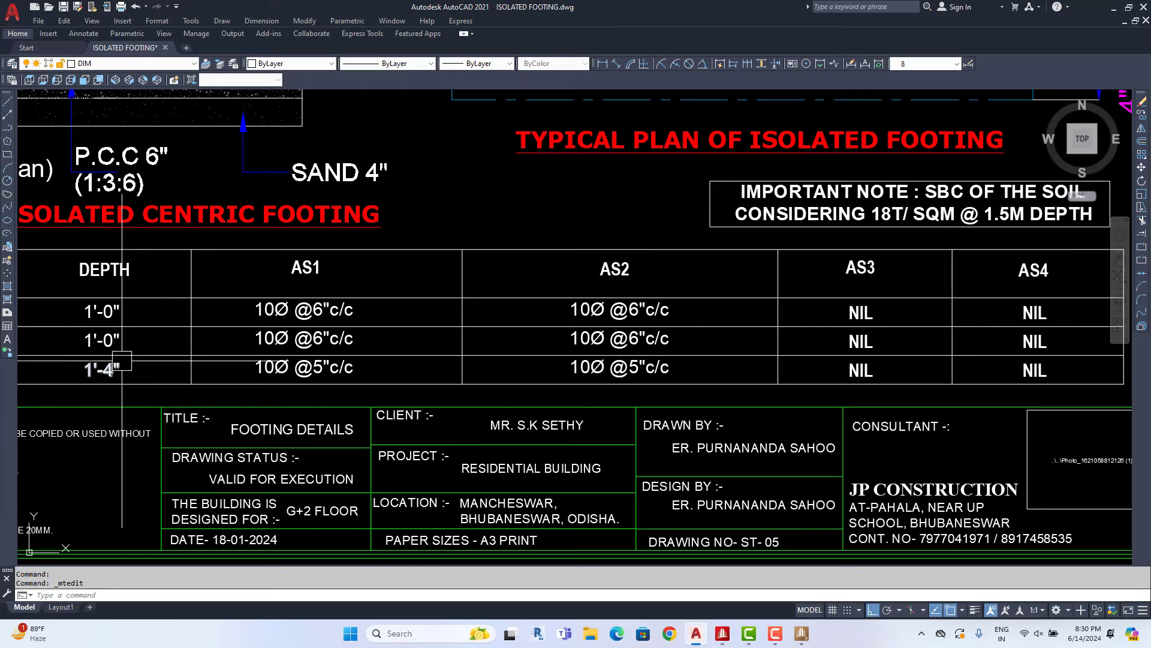
middle_click_drag(478, 333, 380, 340)
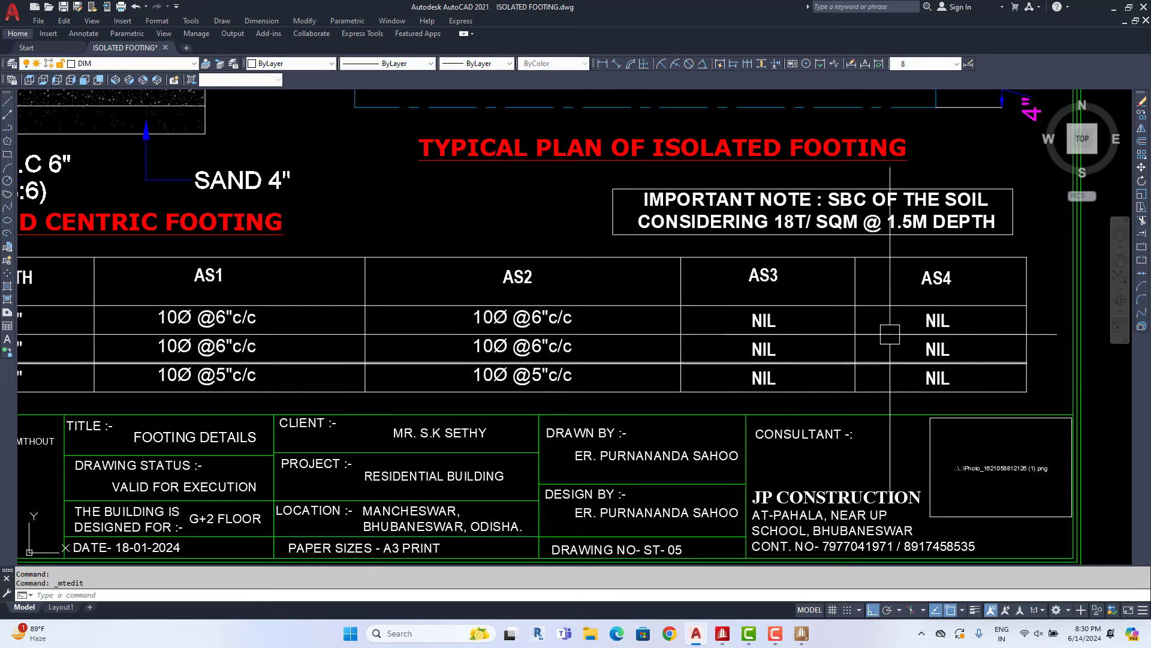
scroll(817, 280, "up", 4)
middle_click_drag(817, 281, 773, 365)
- Change the SBC value in the important note from 18 to 20T/SQM
scroll(942, 448, "down", 7)
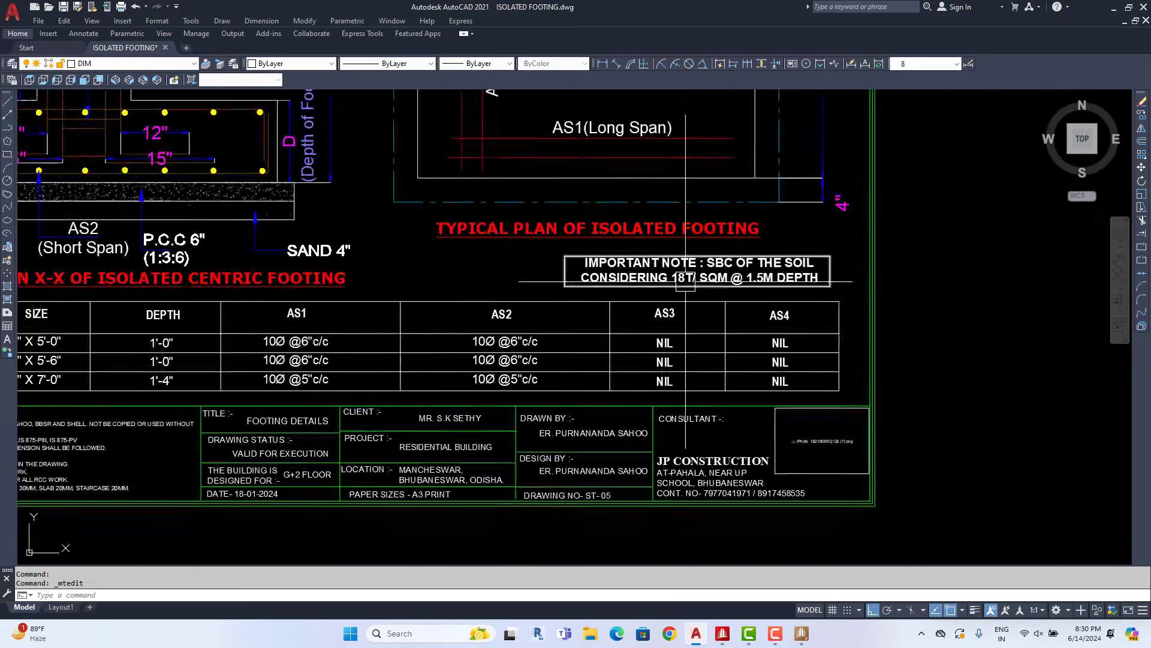
scroll(955, 462, "up", 7)
double_click(672, 279)
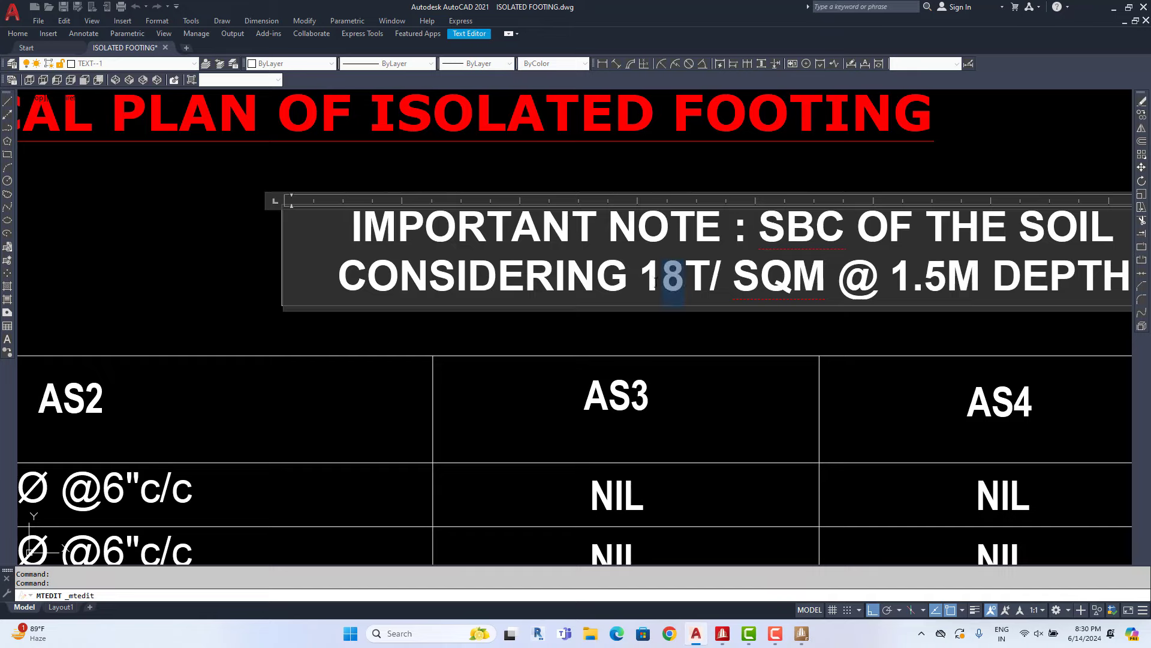
type("20")
left_click(636, 333)
- Pan from the important note over to the footing schedule's AS3/AS4 columns
scroll(633, 372, "down", 3)
middle_click_drag(633, 372, 615, 366)
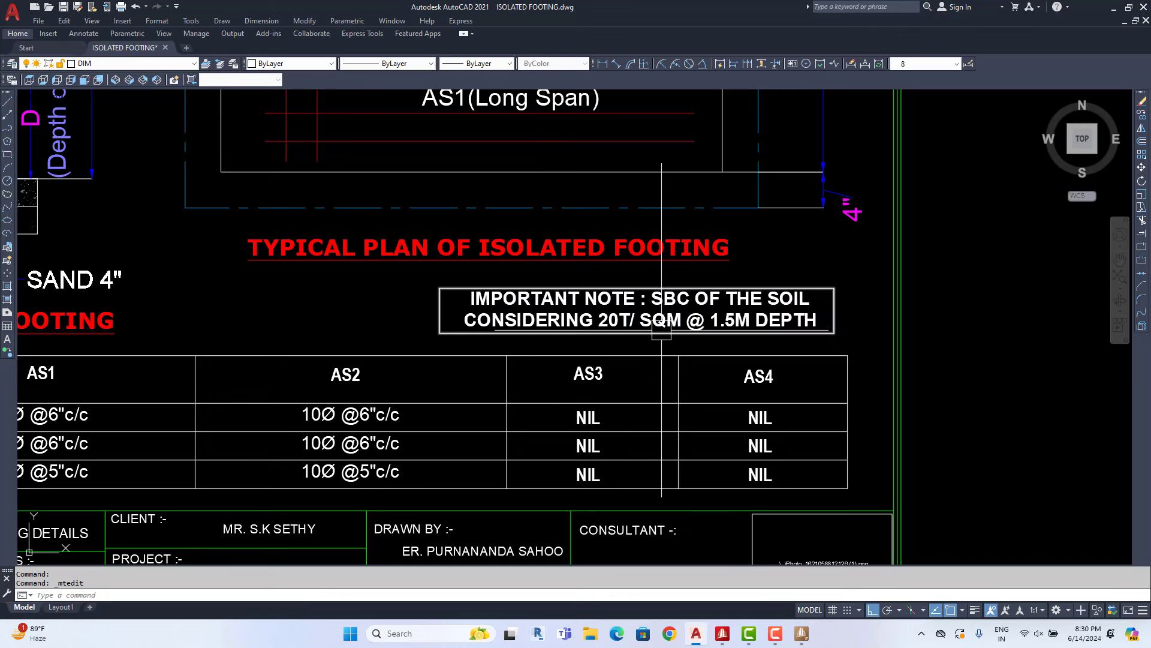
scroll(644, 329, "down", 2)
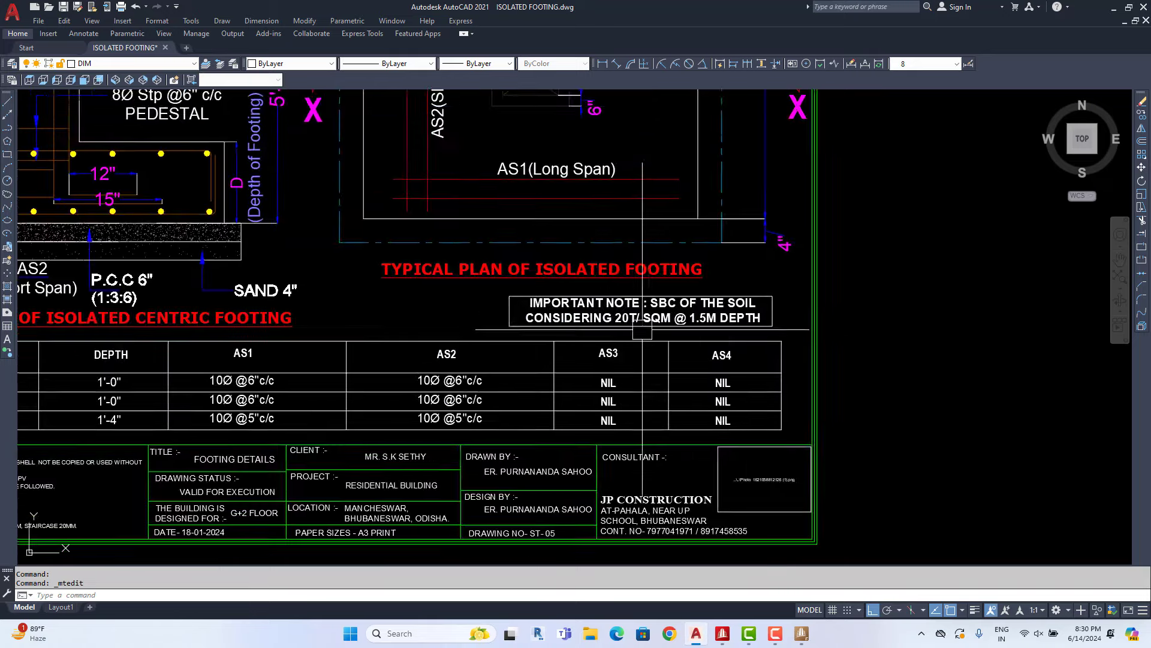
scroll(630, 287, "up", 2)
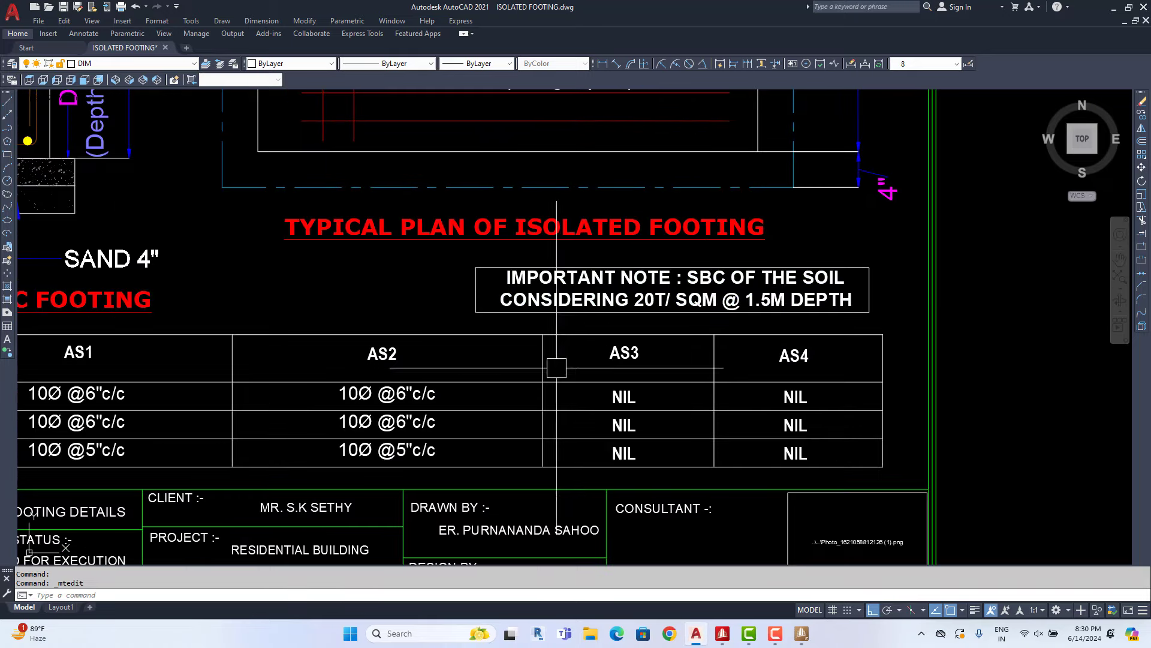
scroll(553, 365, "down", 1)
scroll(313, 342, "up", 1)
middle_click_drag(612, 329, 409, 332)
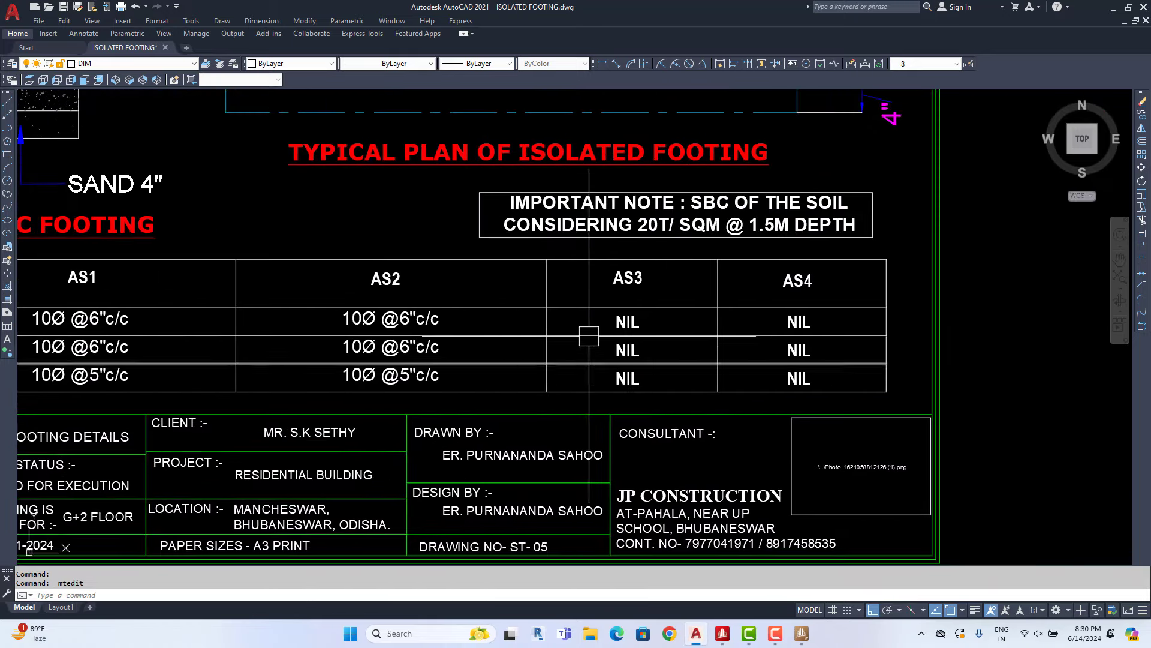
scroll(789, 322, "down", 3)
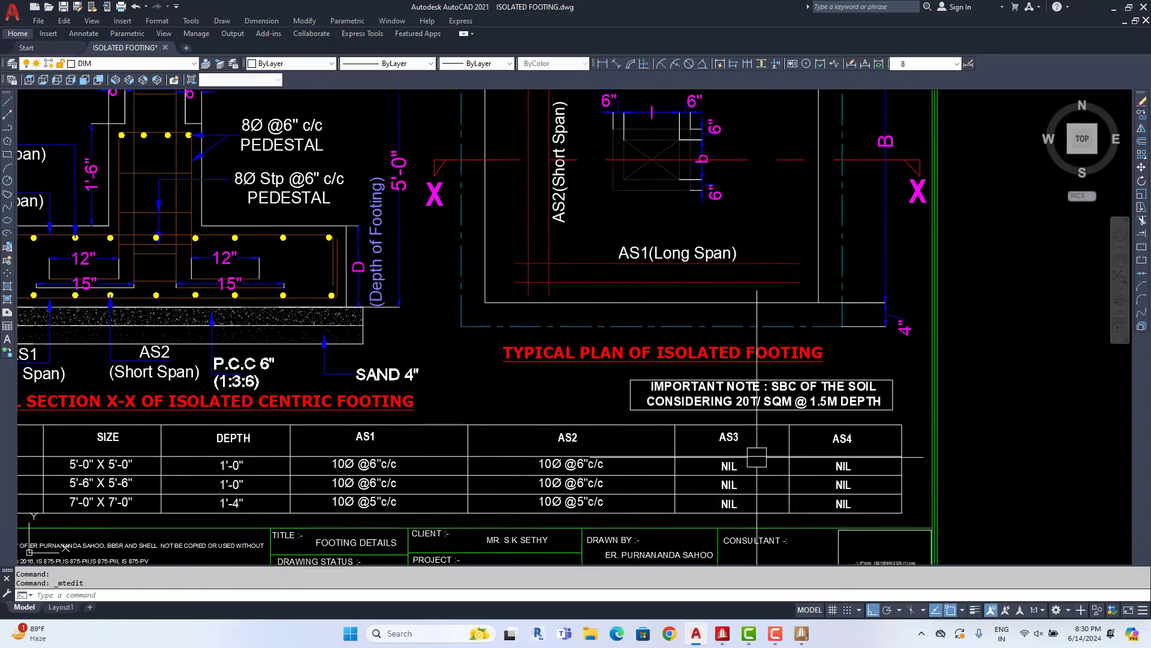
middle_click_drag(534, 353, 756, 413)
scroll(755, 413, "down", 1)
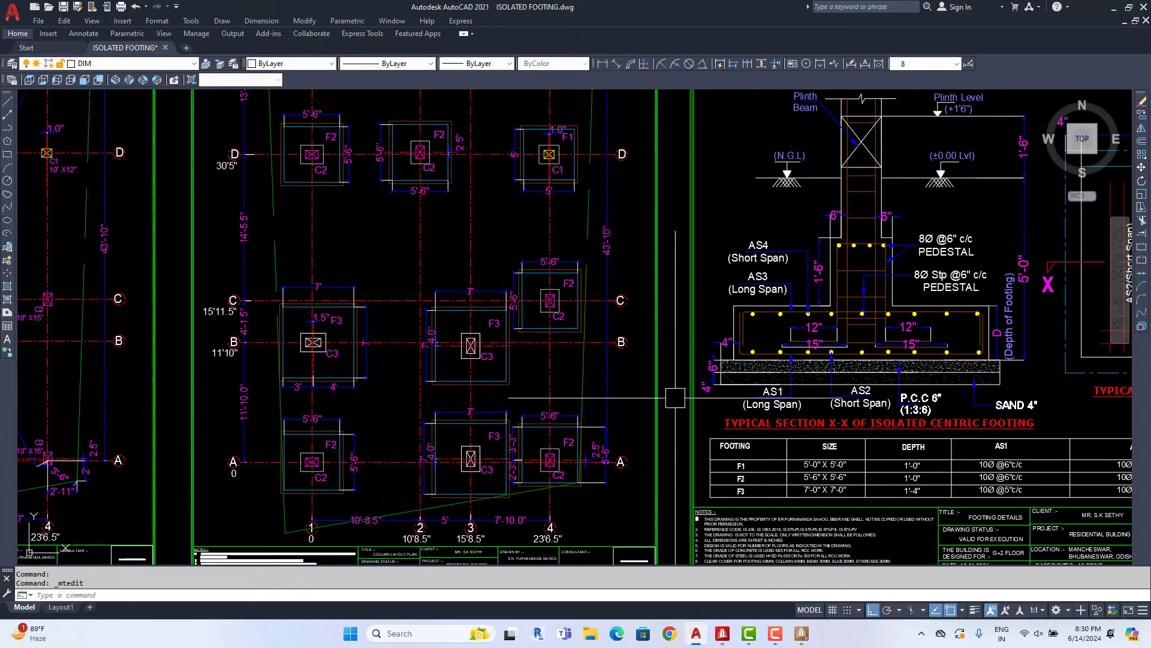
scroll(322, 449, "up", 1)
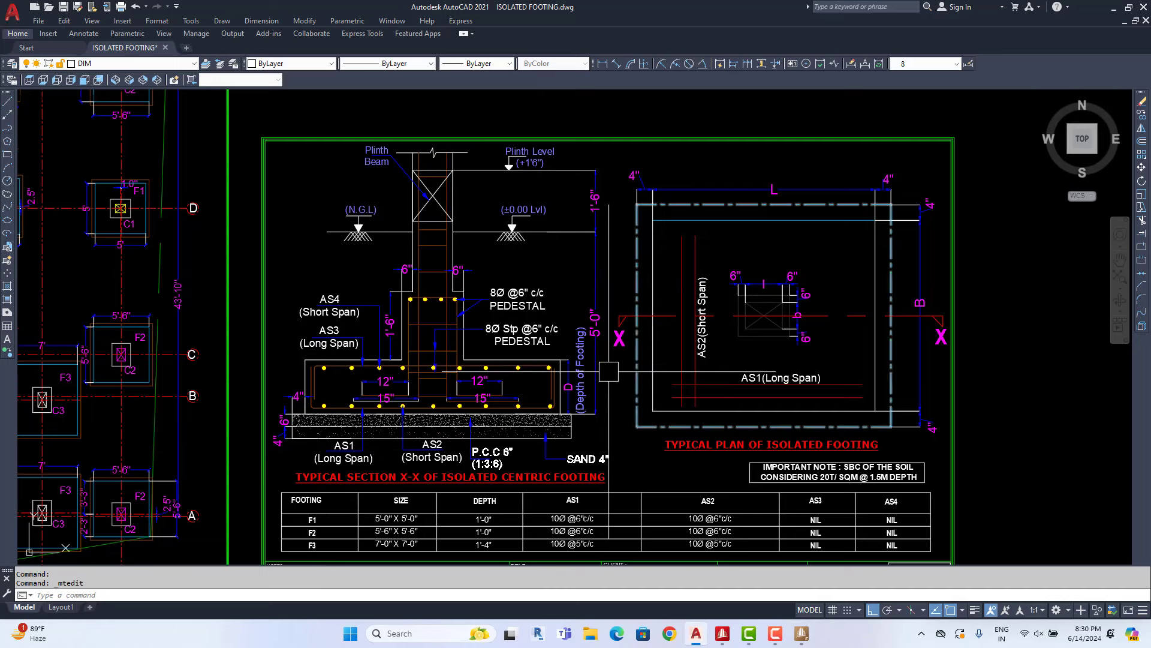
middle_click_drag(583, 390, 636, 364)
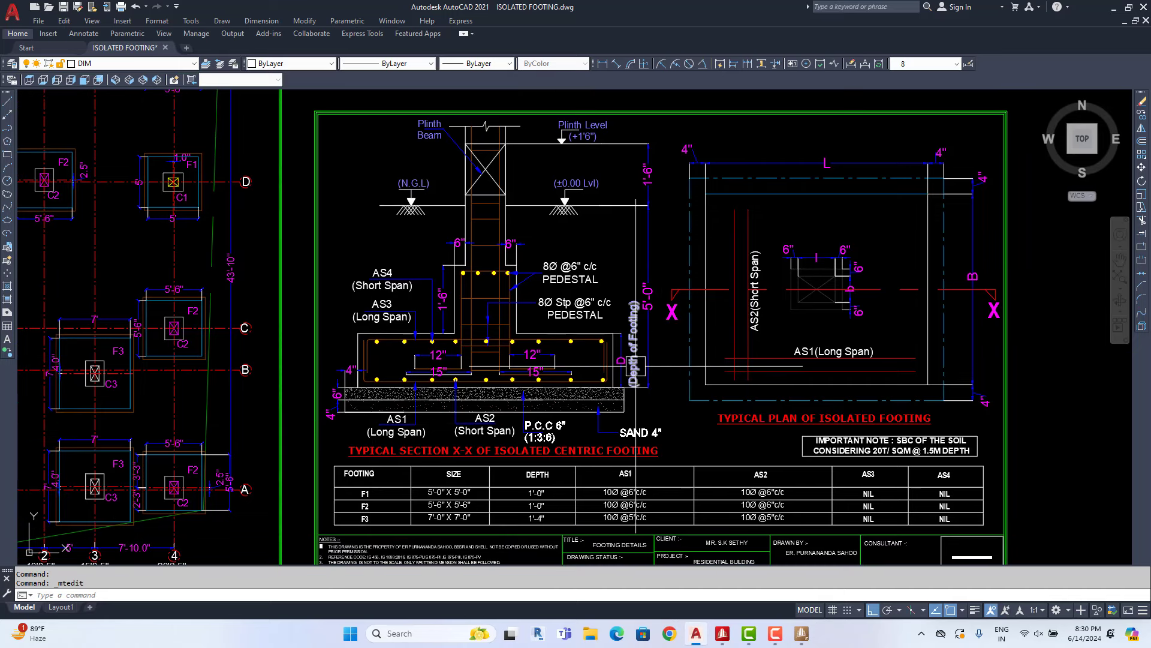